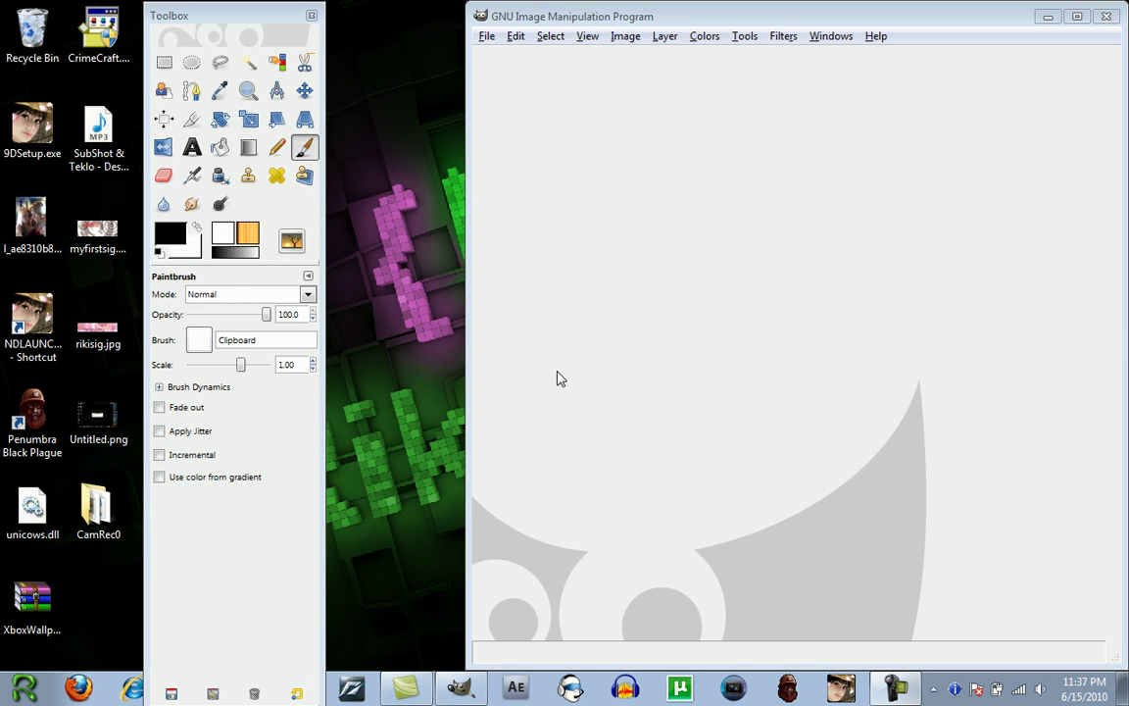
Create a new 620×140 image from the KF Sigs#1 template
click(486, 36)
mouse_move(554, 81)
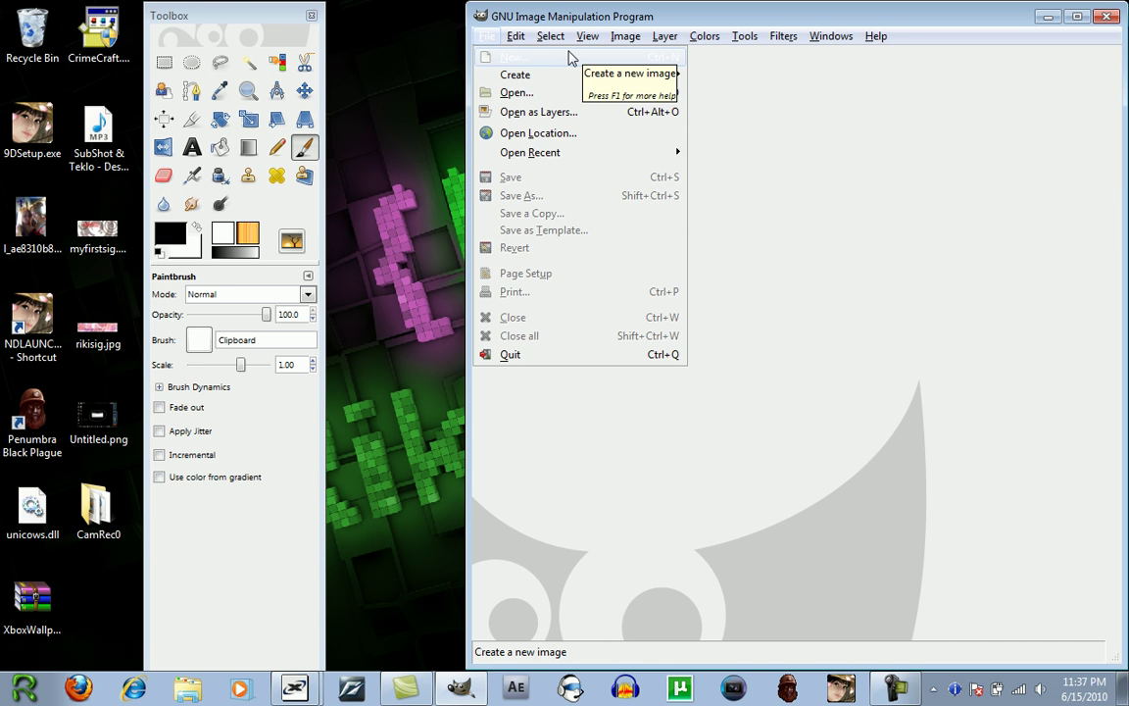
click(743, 86)
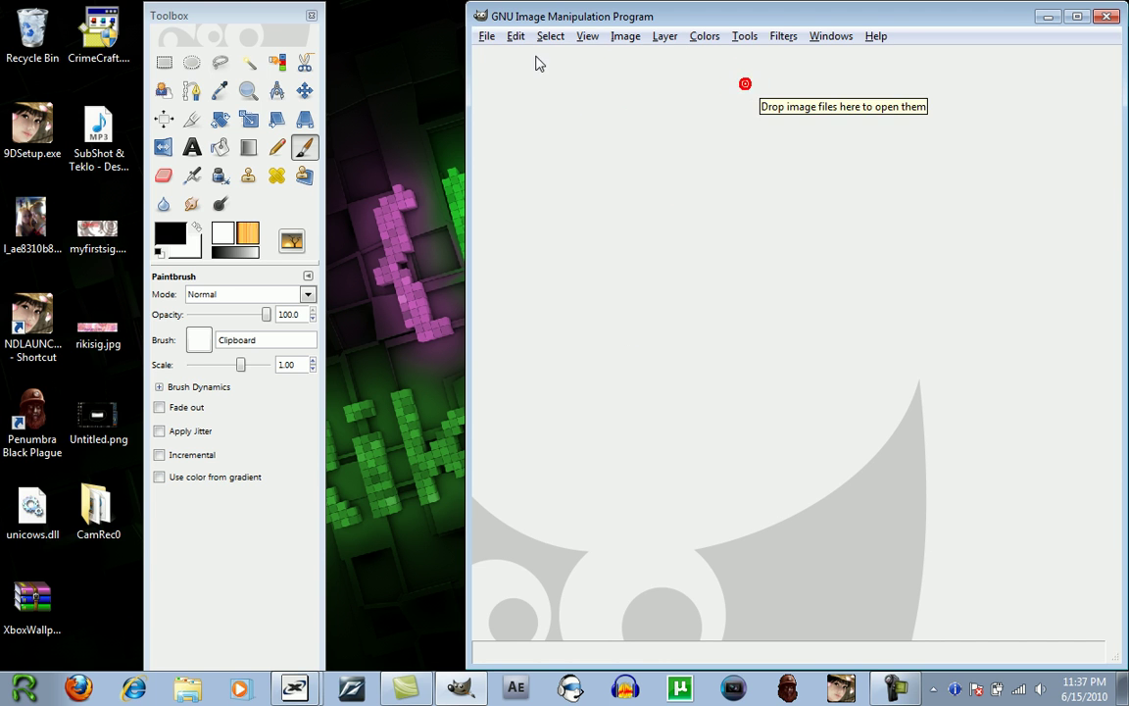
click(487, 37)
click(529, 59)
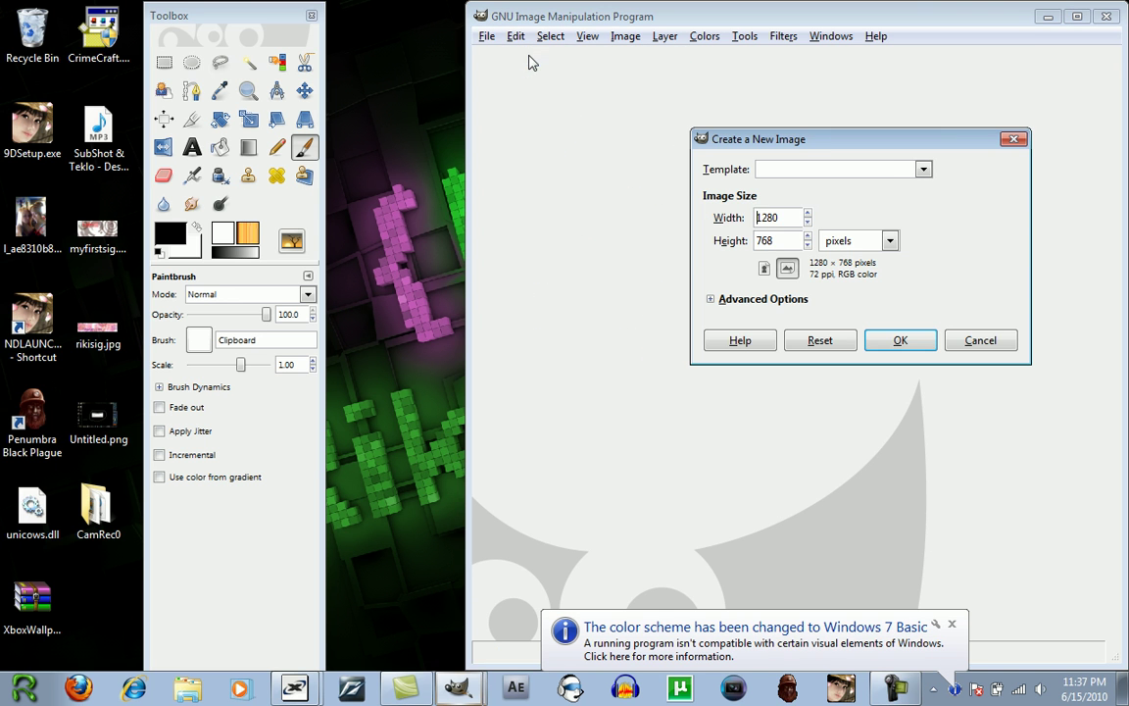
click(923, 169)
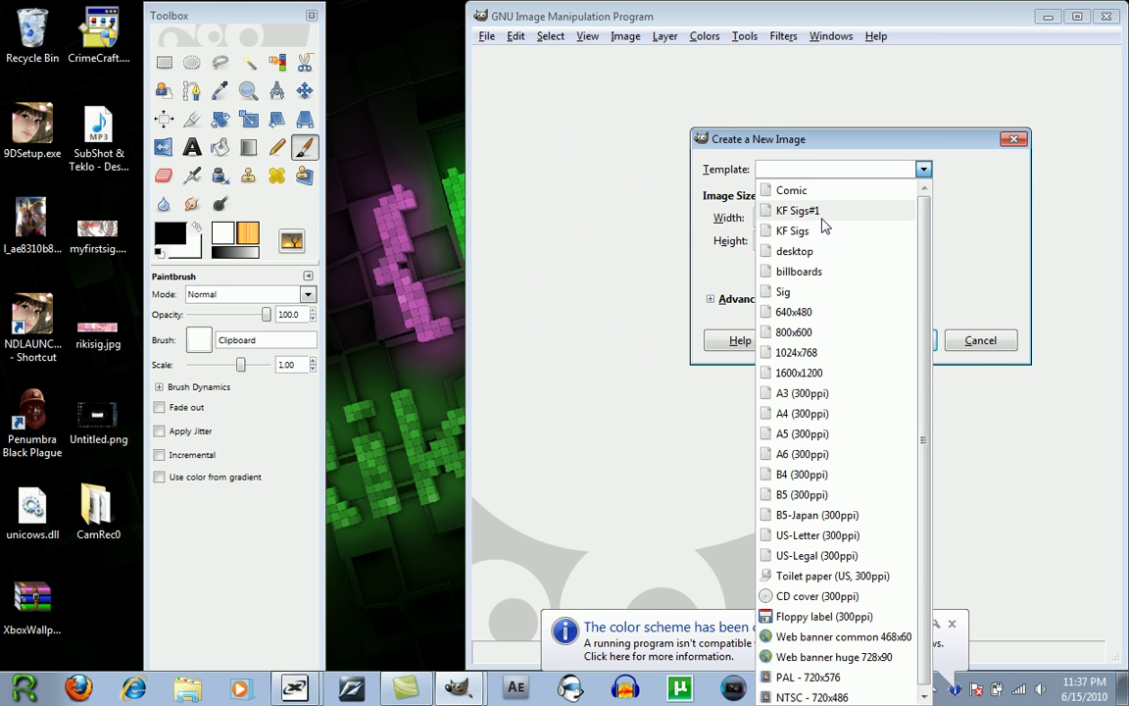
click(815, 211)
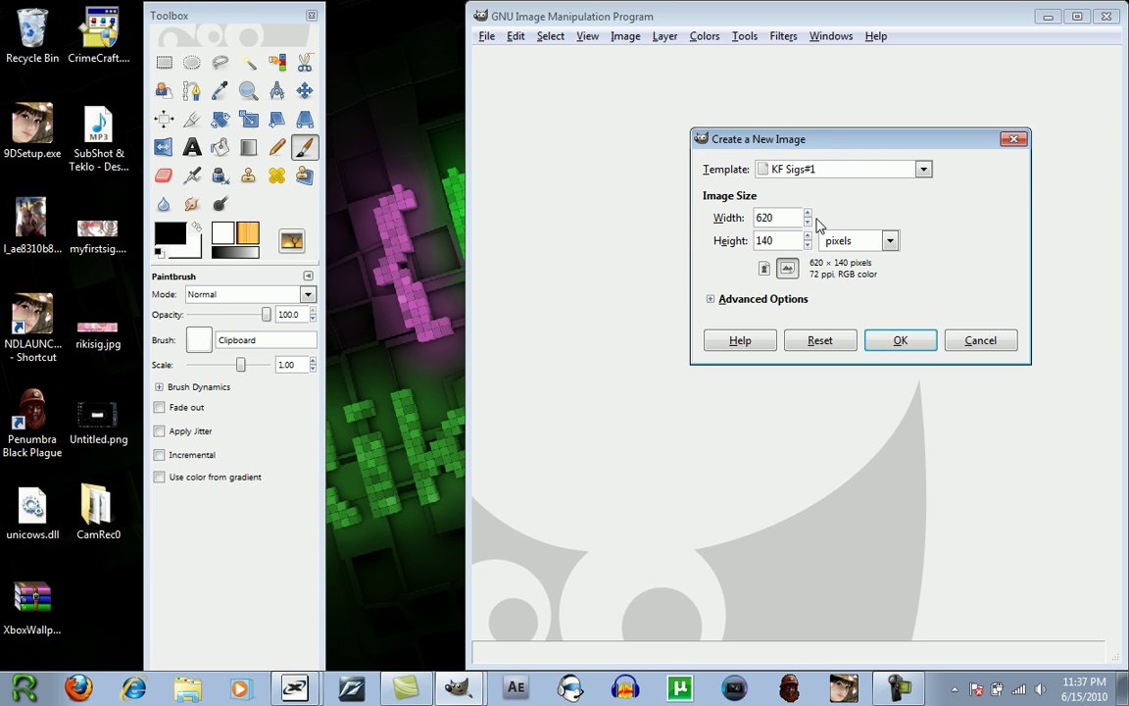
click(898, 343)
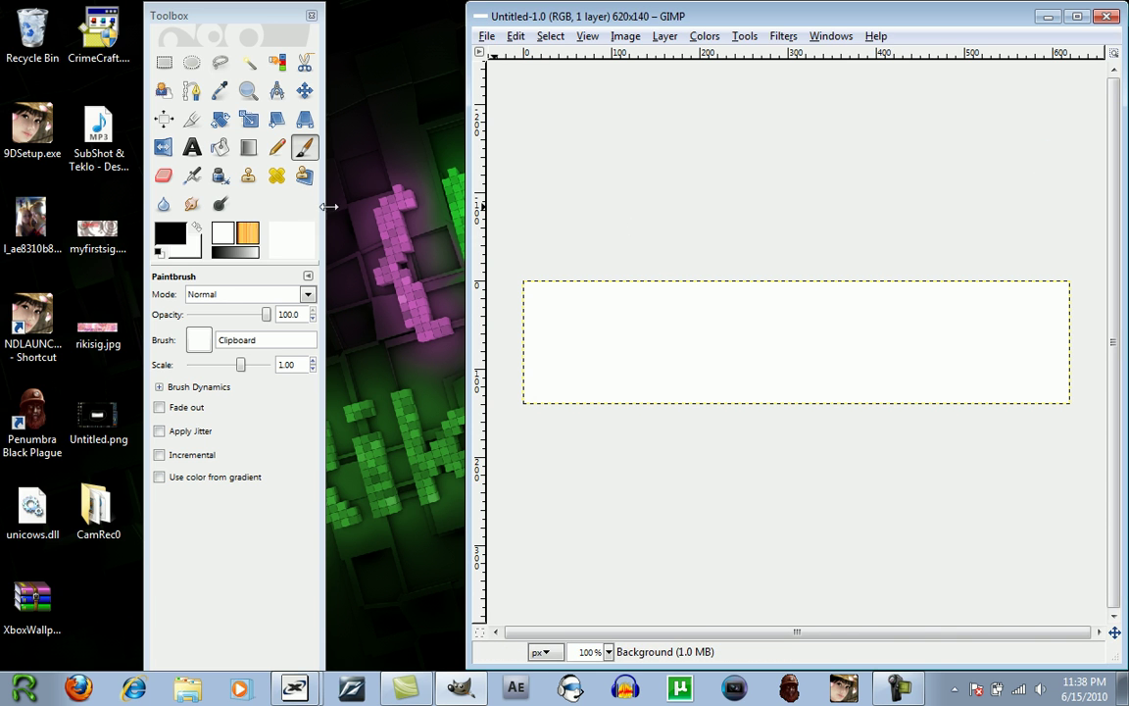
Bucket-fill the whole canvas with black
click(222, 147)
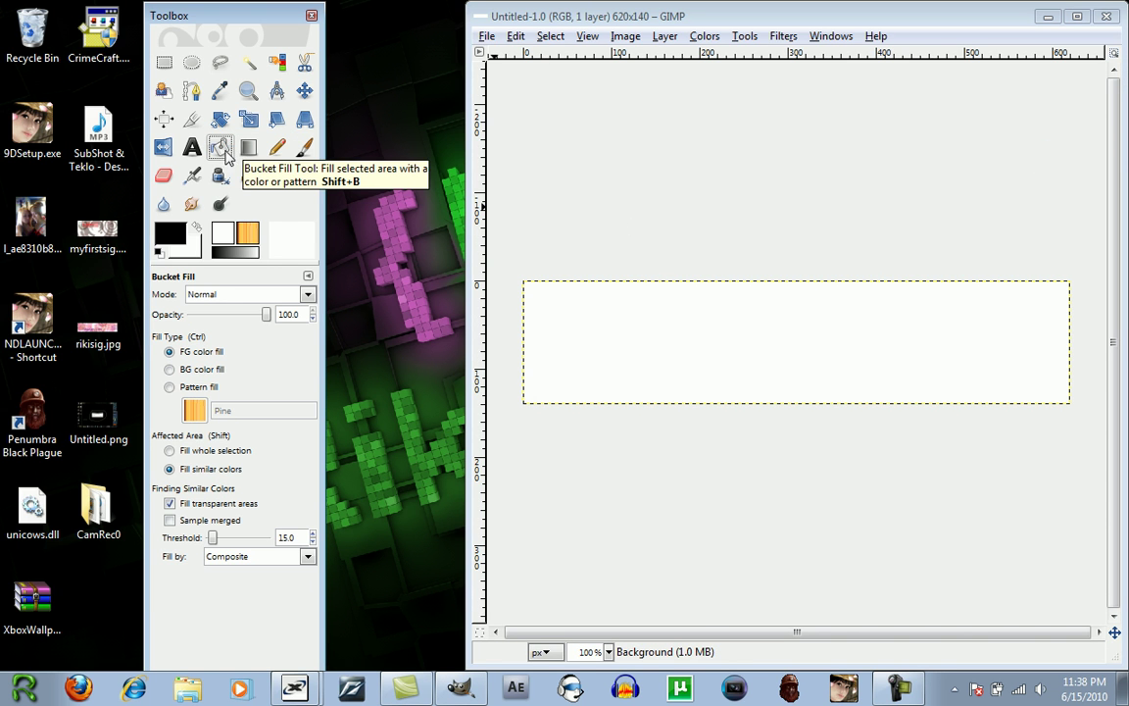
click(687, 338)
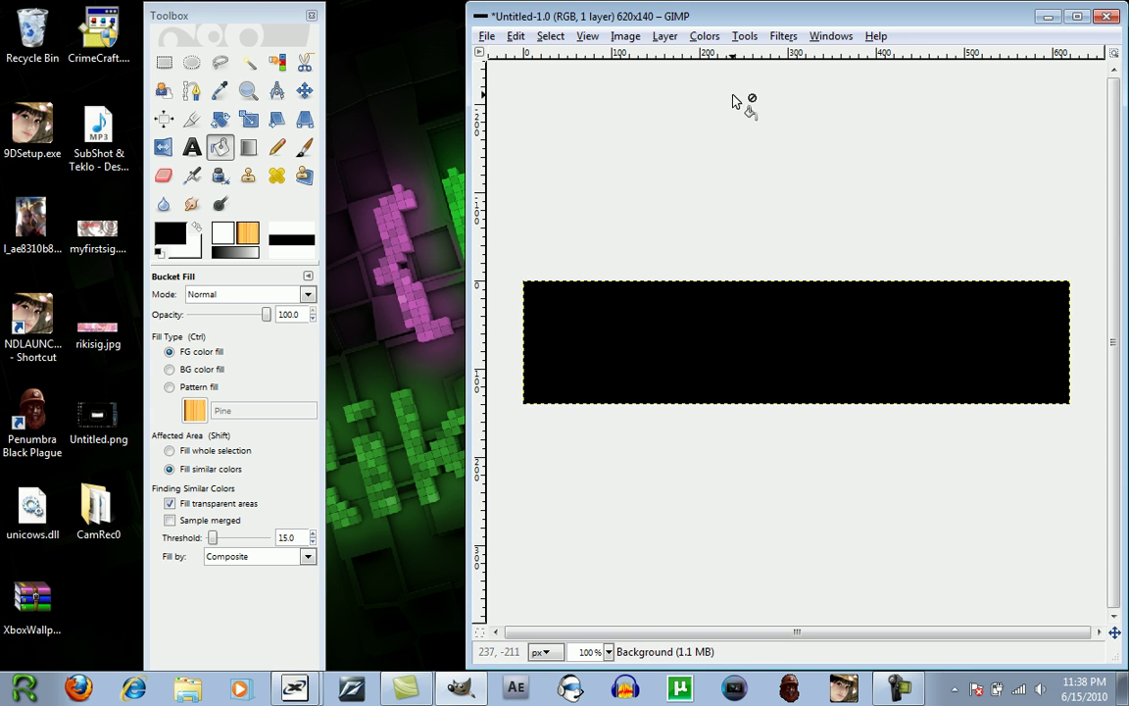
drag(730, 17, 608, 18)
Open Filters > Light and Shadow > Gradient Flare and preview the built-in flare presets
click(665, 38)
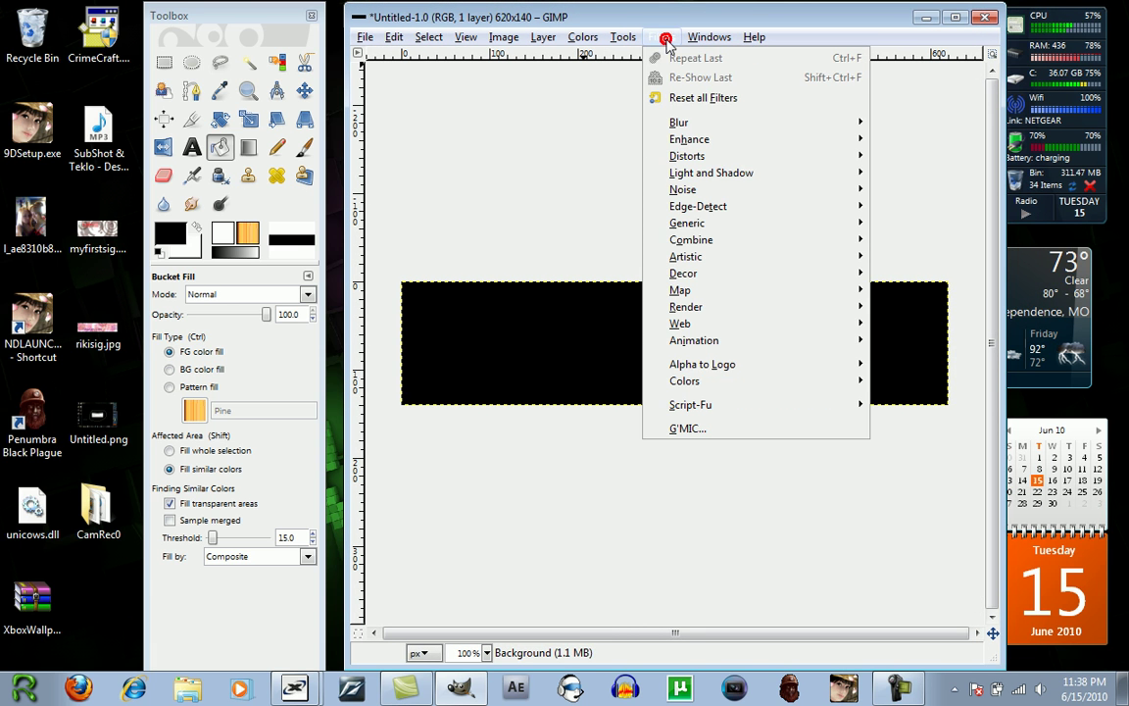
mouse_move(723, 175)
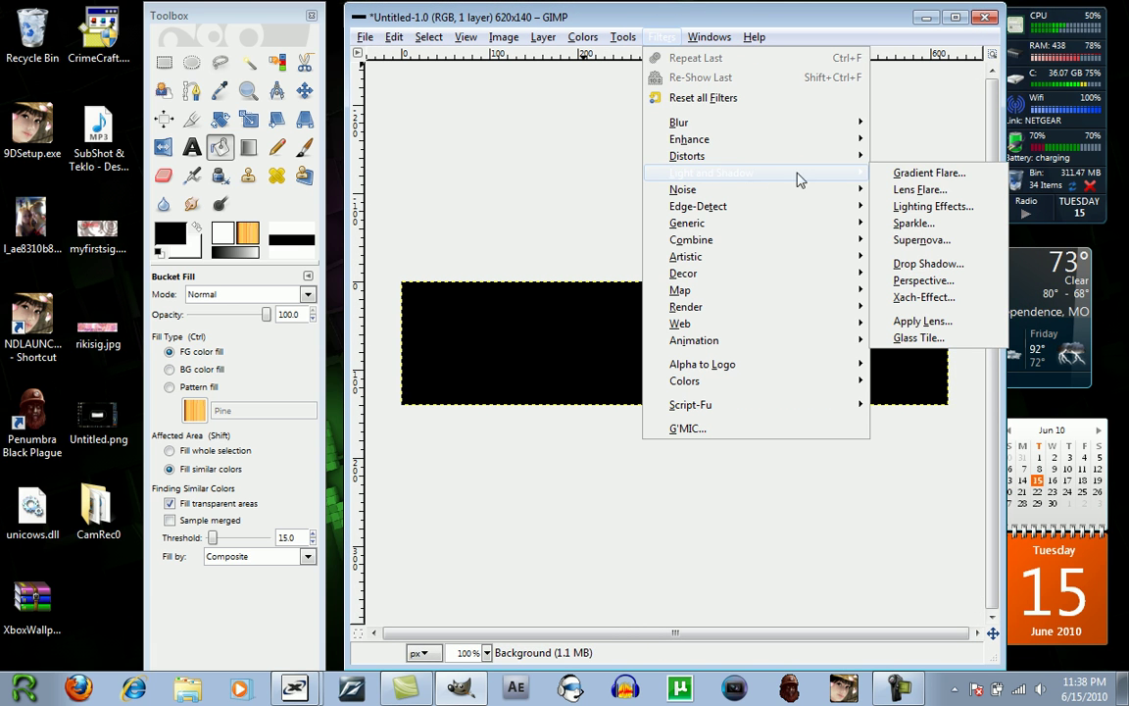
click(955, 178)
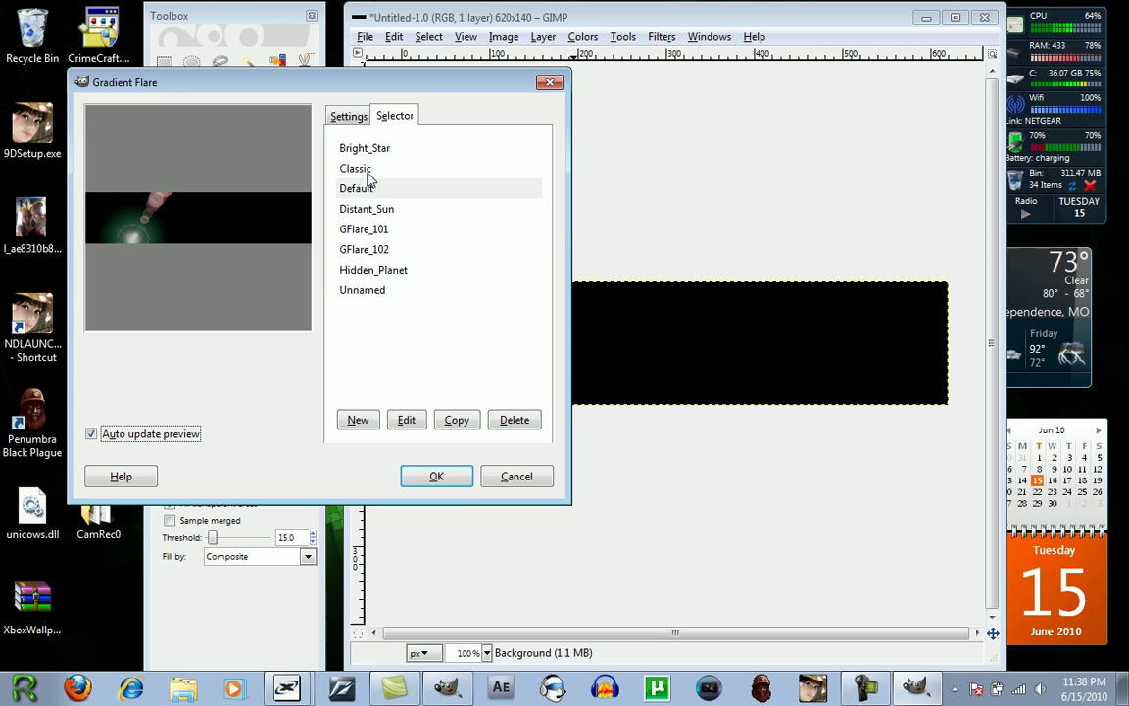
click(365, 149)
click(361, 169)
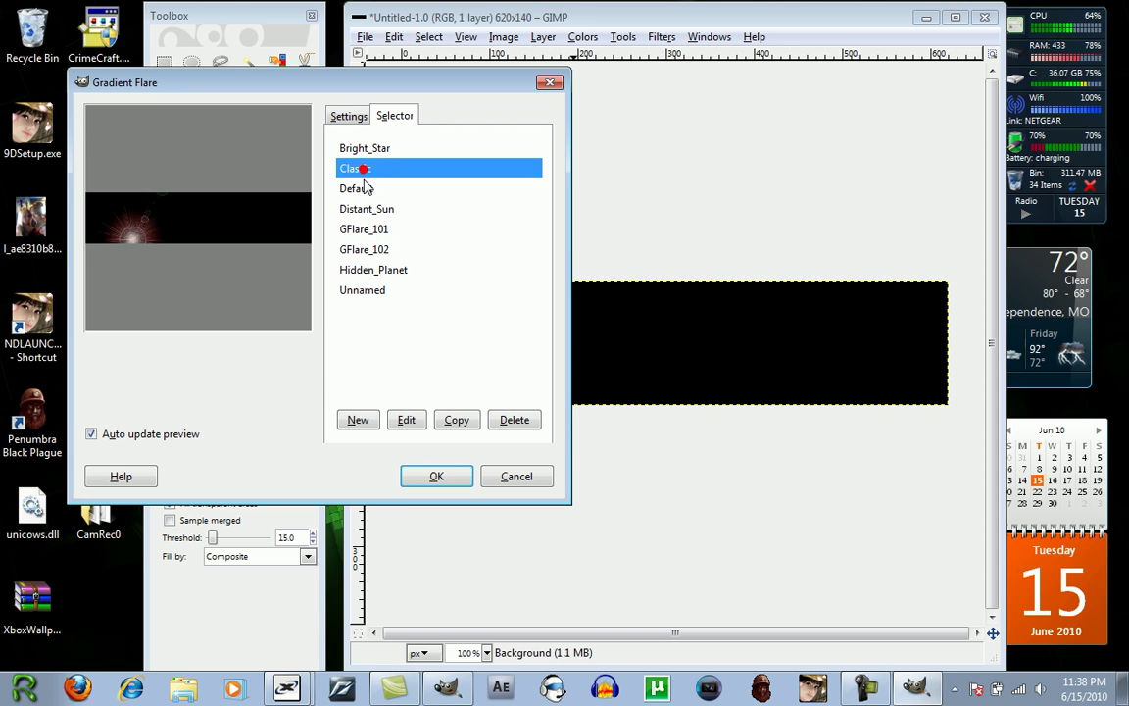
click(361, 189)
click(365, 209)
click(367, 229)
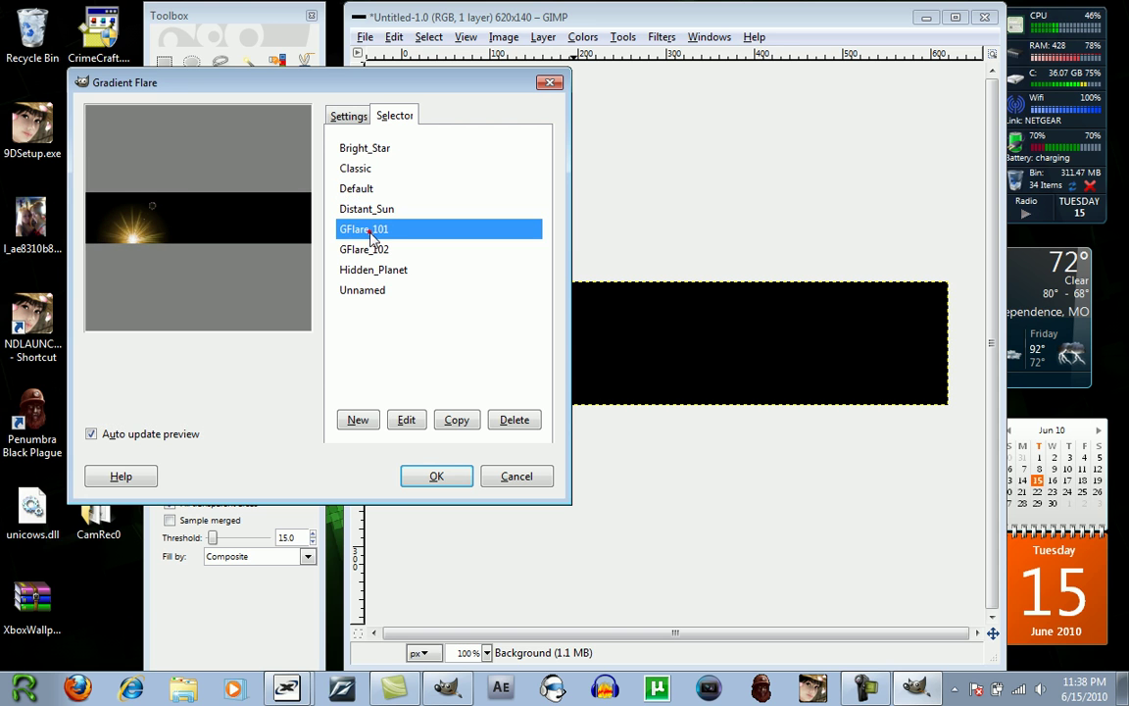
click(371, 250)
click(373, 271)
click(365, 290)
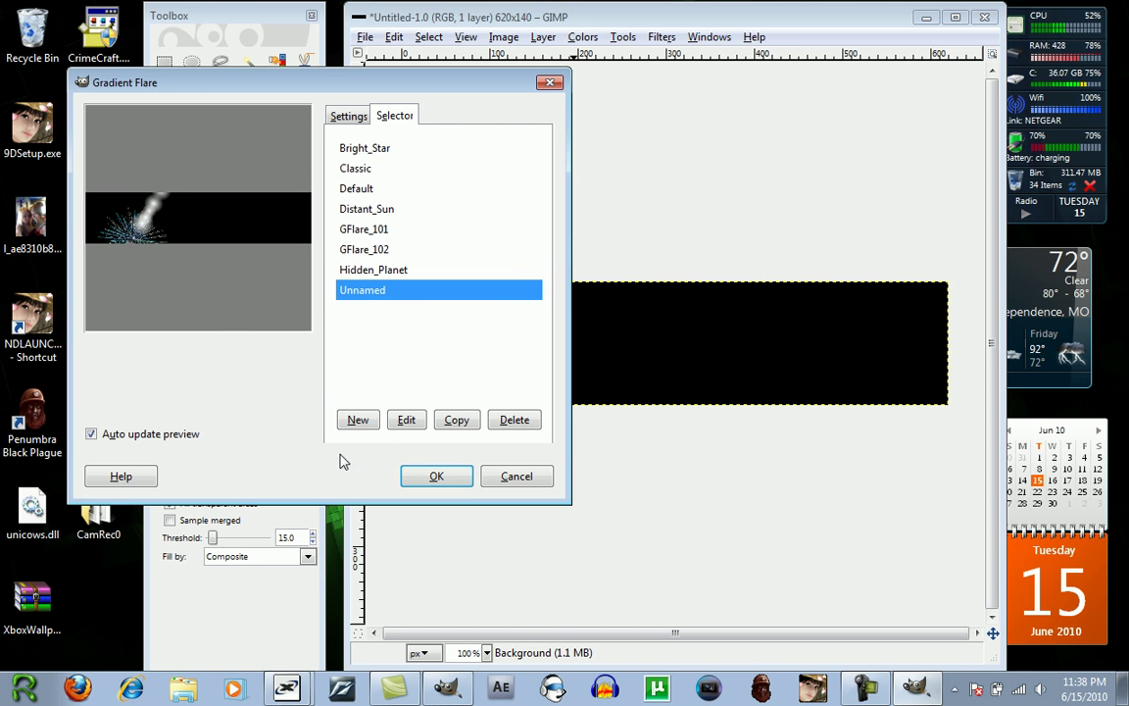
Create a new flare preset named 'Youtube flare' and select it
click(358, 421)
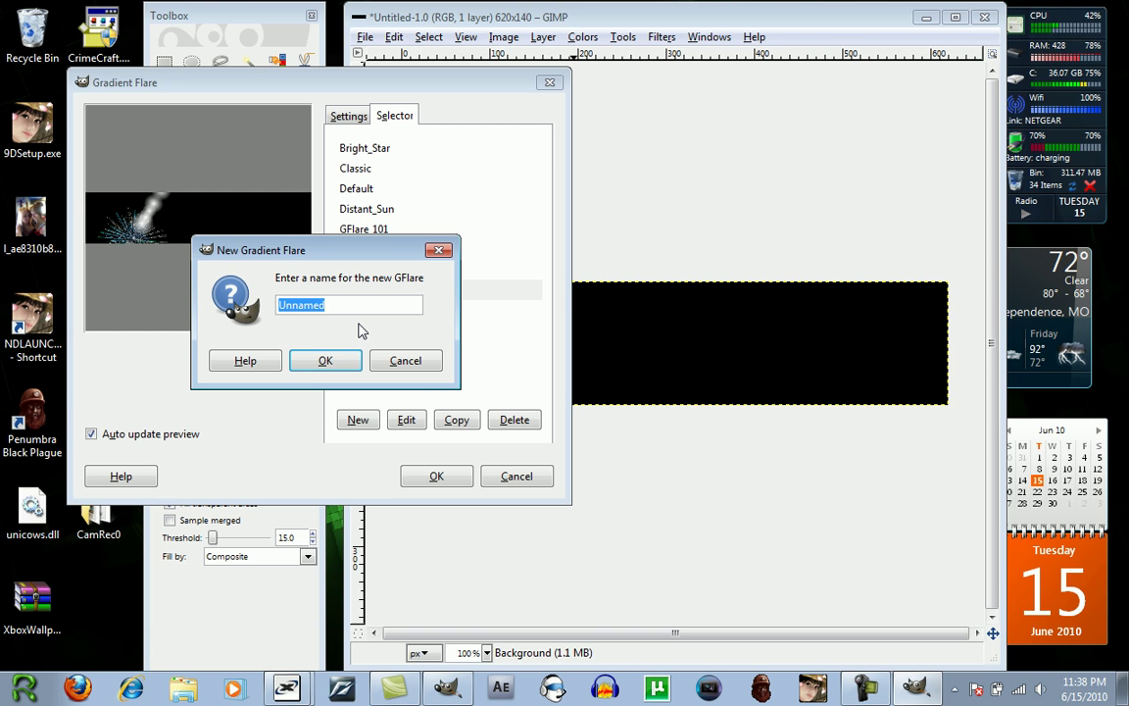
text(Youtube )
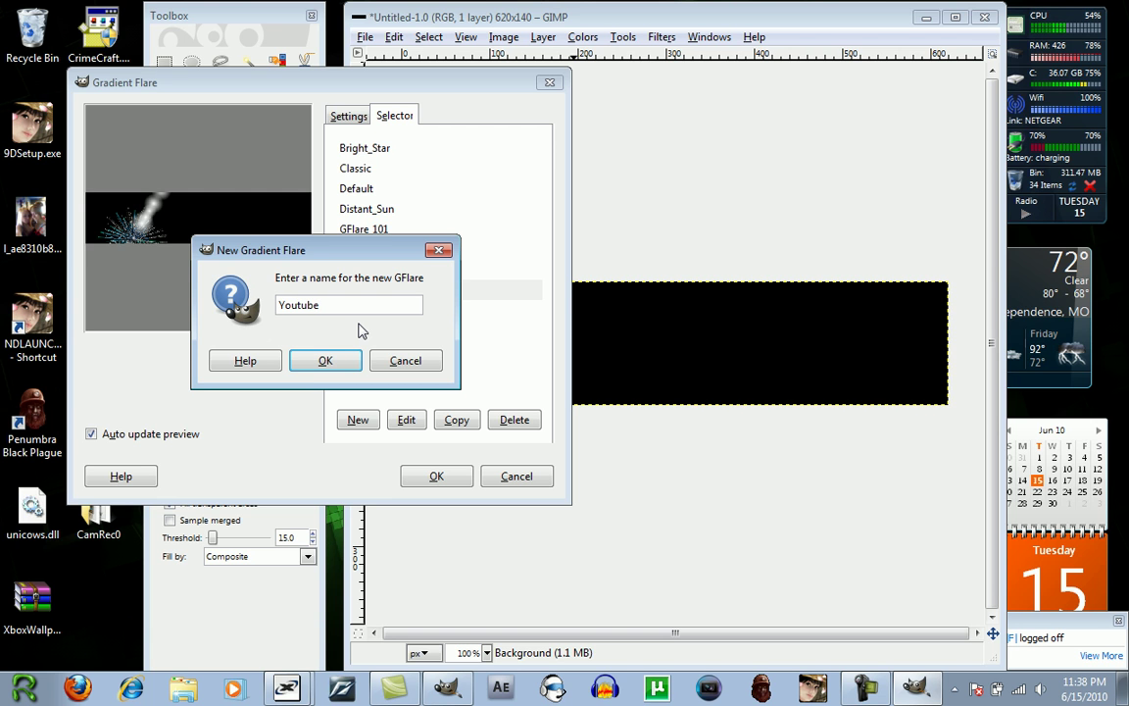
text(flare)
key(Return)
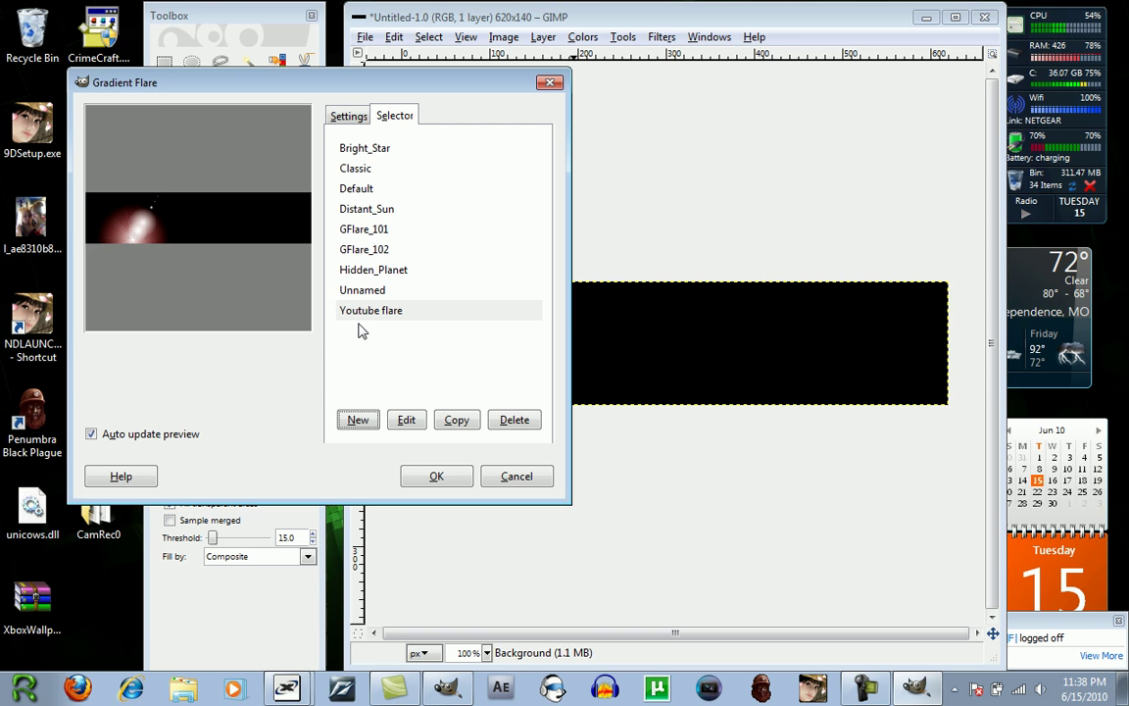
click(367, 309)
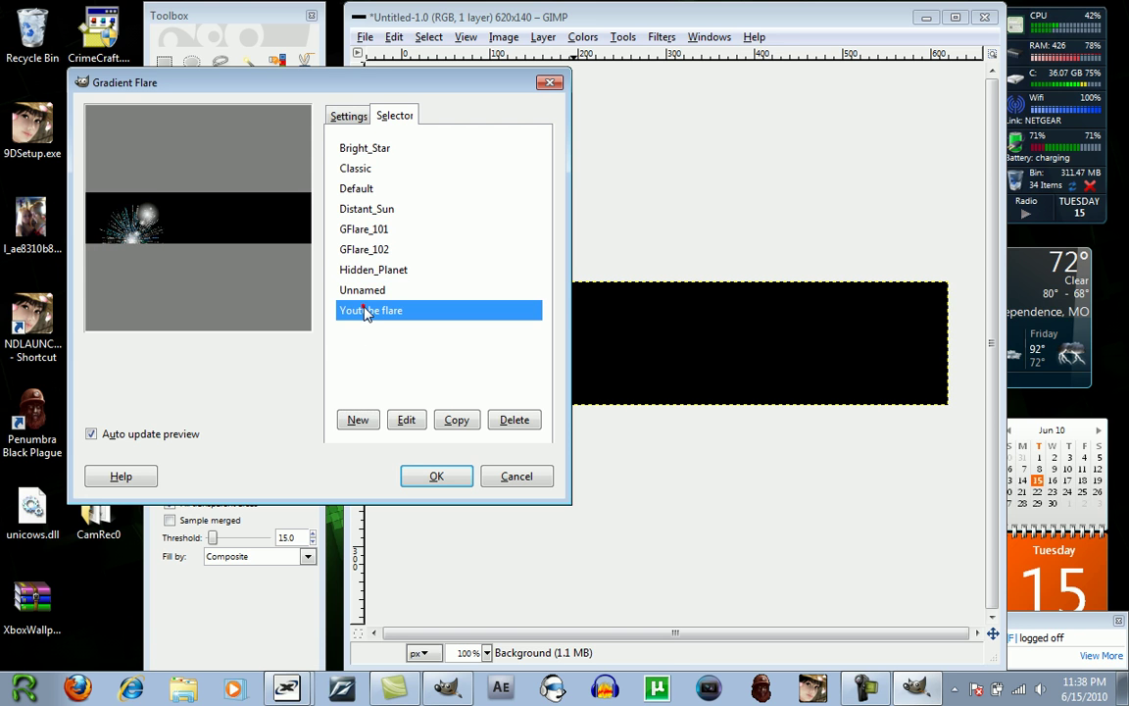
Edit the Youtube flare and look through the General, Glow, Rays and Second Flares tabs
click(406, 420)
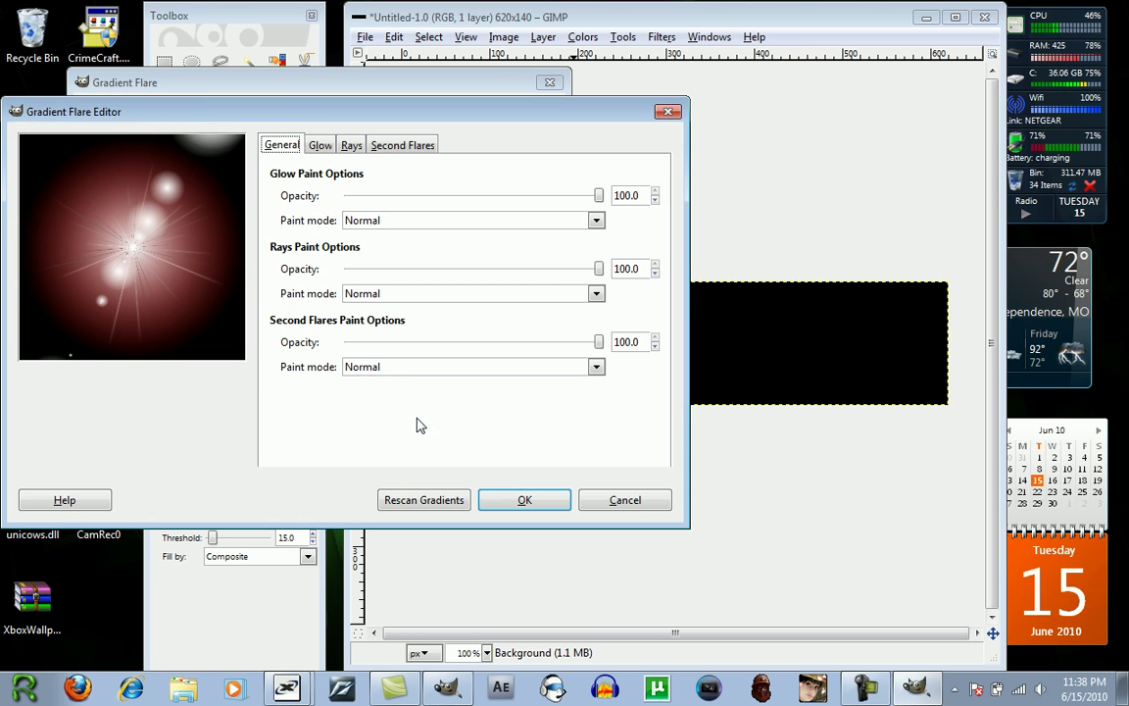
click(321, 146)
click(351, 145)
click(402, 146)
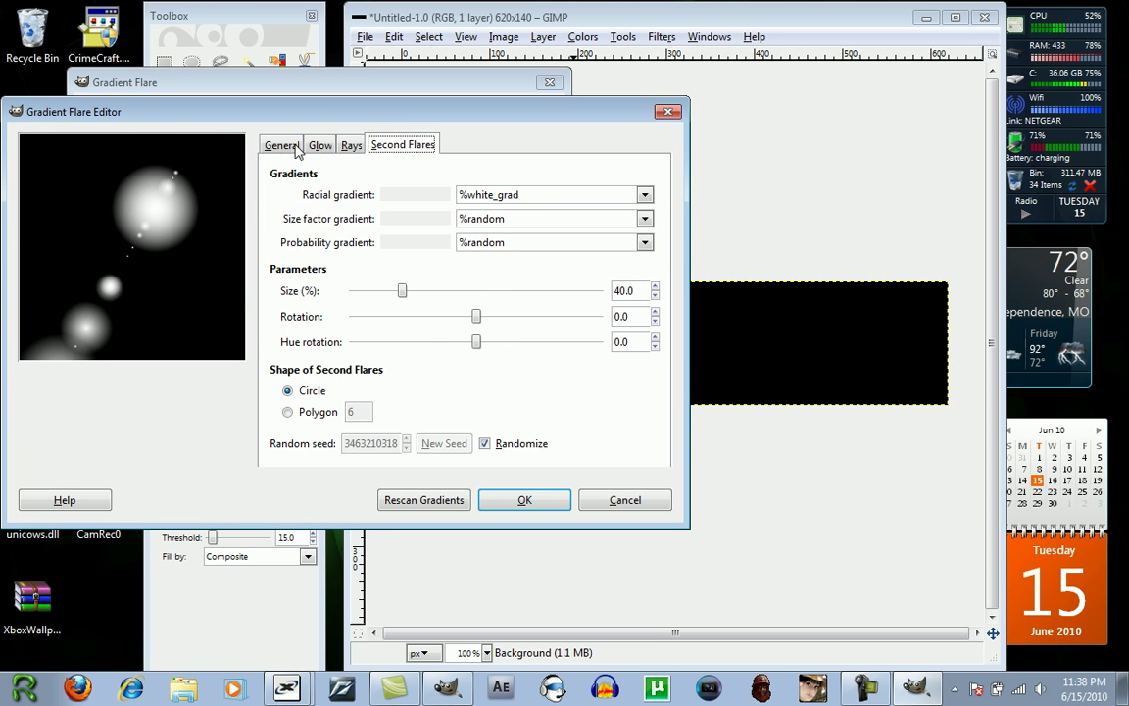
click(296, 147)
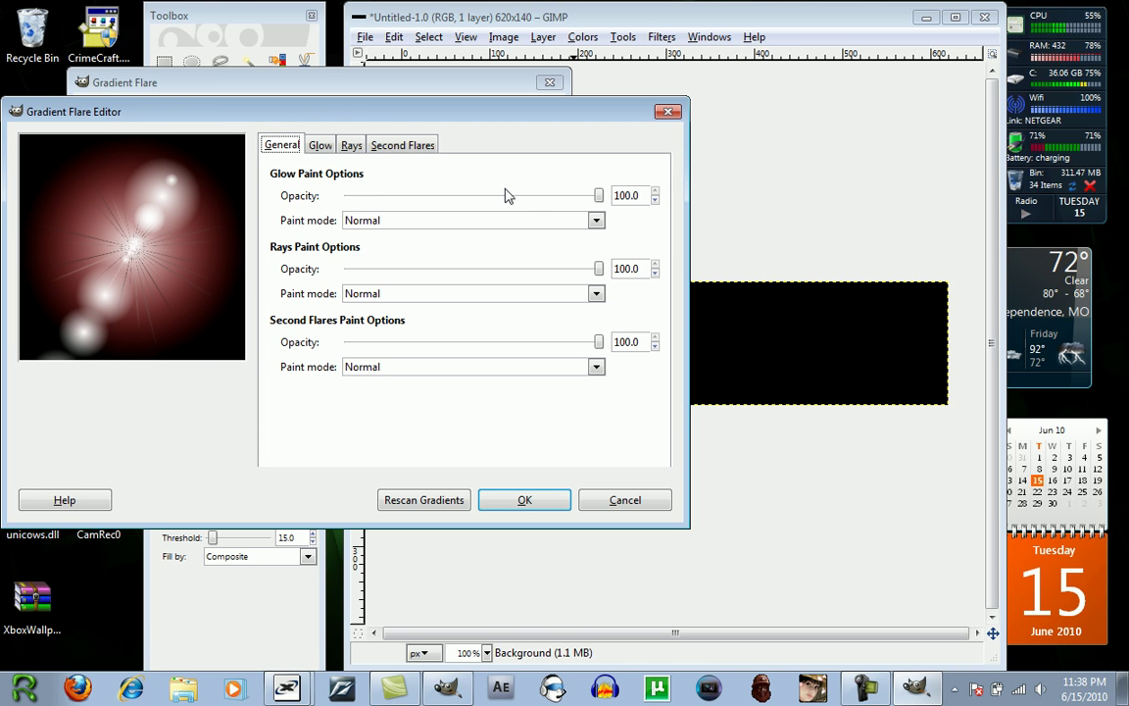
Test the glow, rays and second-flare opacity sliders on the General tab
drag(599, 195, 633, 207)
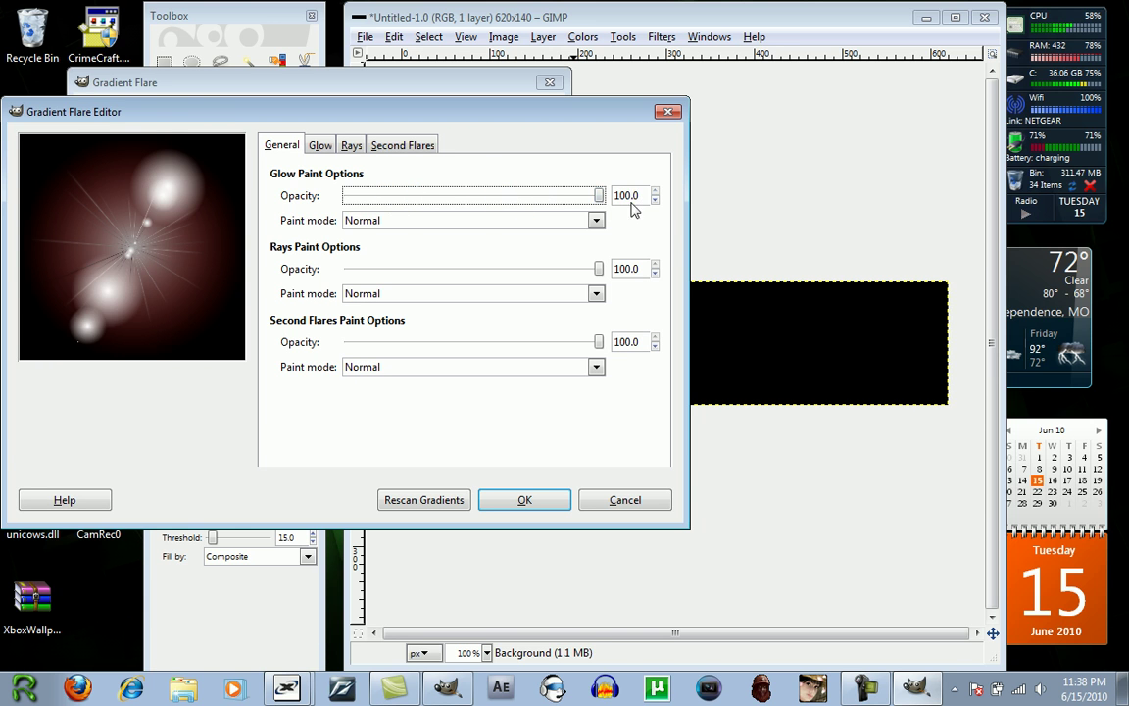
mouse_move(599, 268)
mouse_down()
mouse_move(456, 278)
mouse_move(600, 276)
mouse_up()
drag(596, 347, 633, 343)
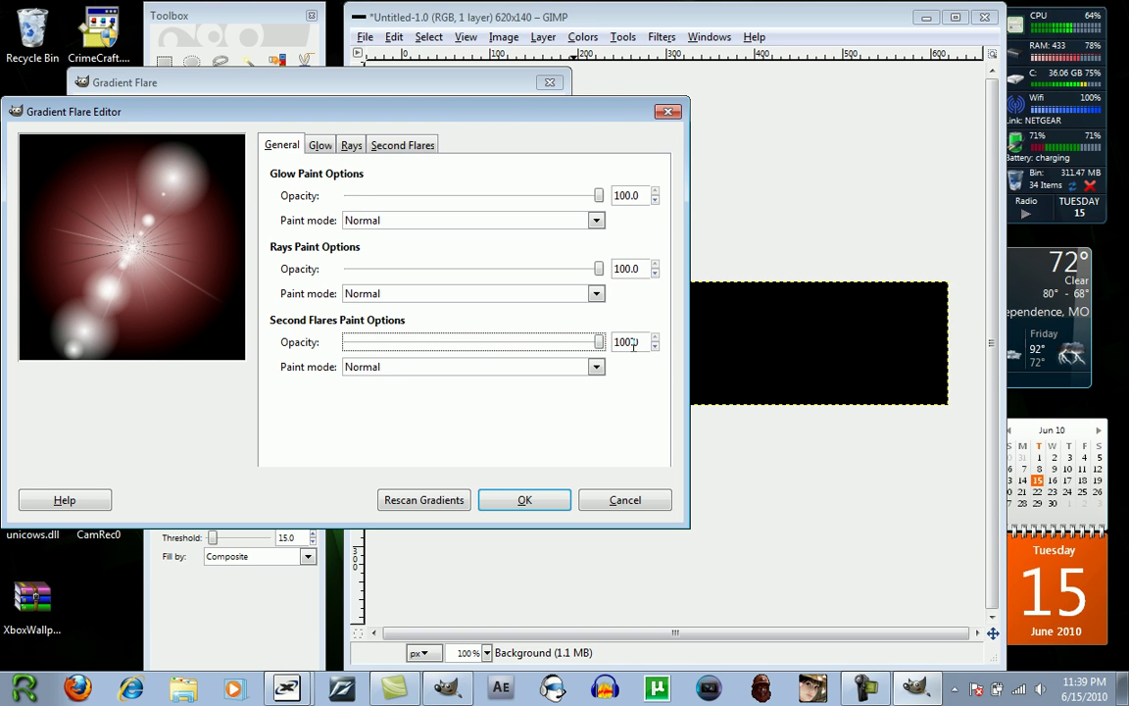
On the Glow tab, try FG to Transparent, Blinds, CD and Cold Steel as radial gradient
click(321, 145)
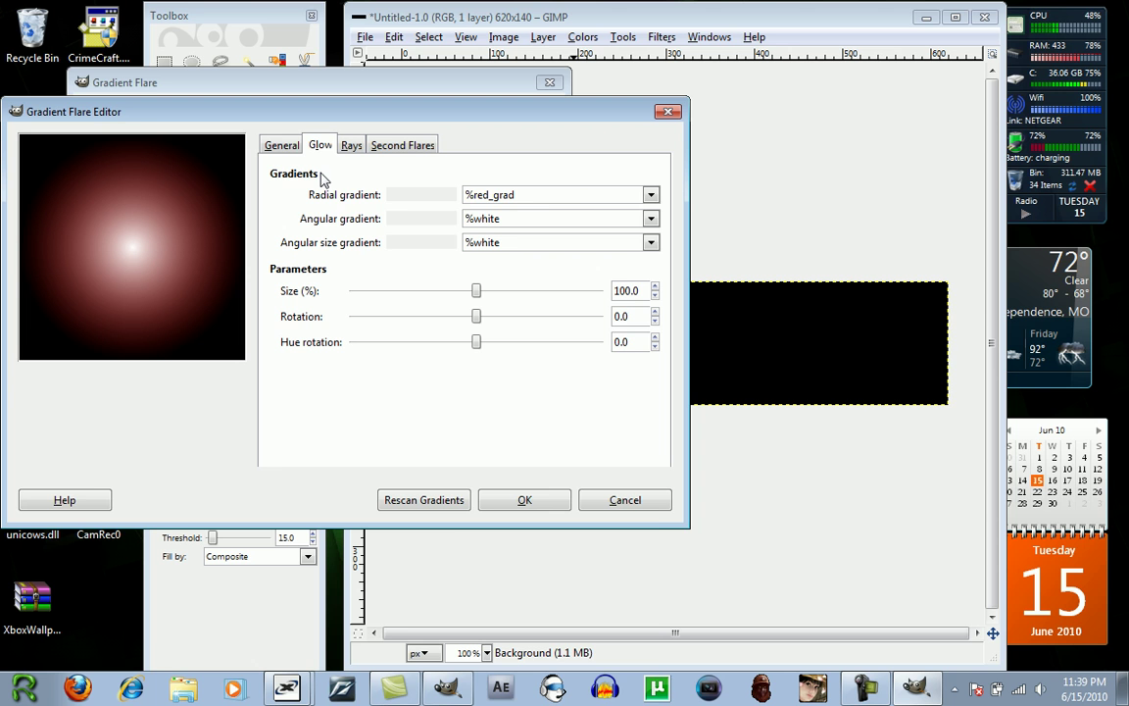
click(650, 194)
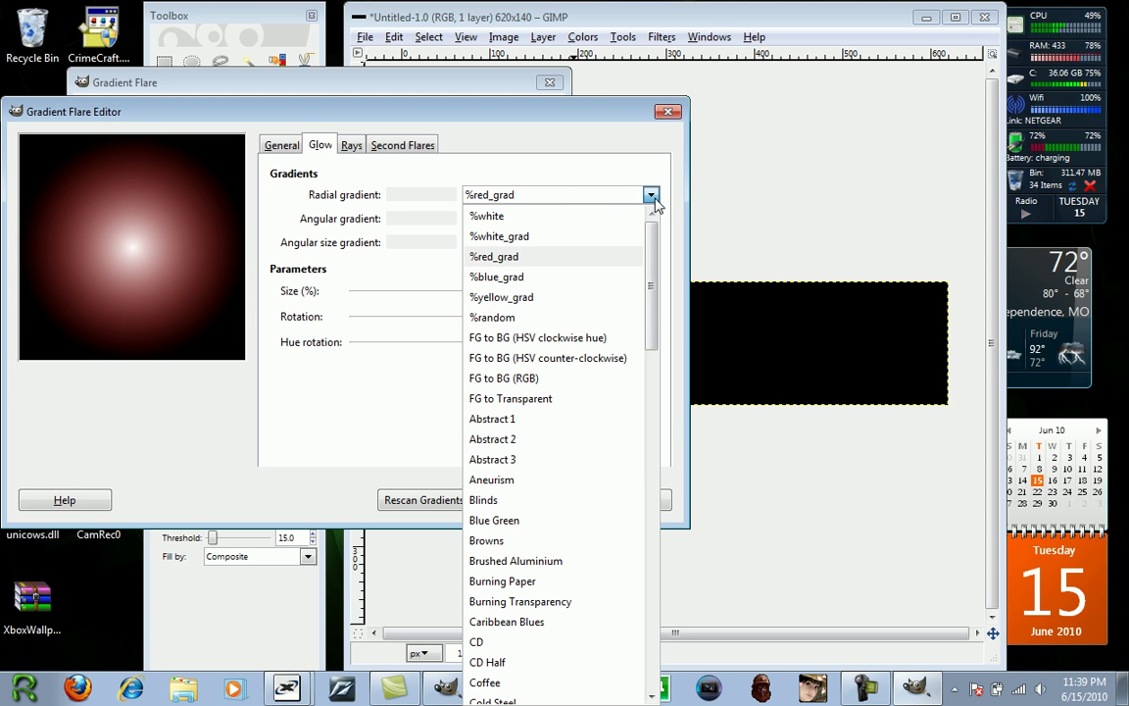
drag(655, 240, 658, 277)
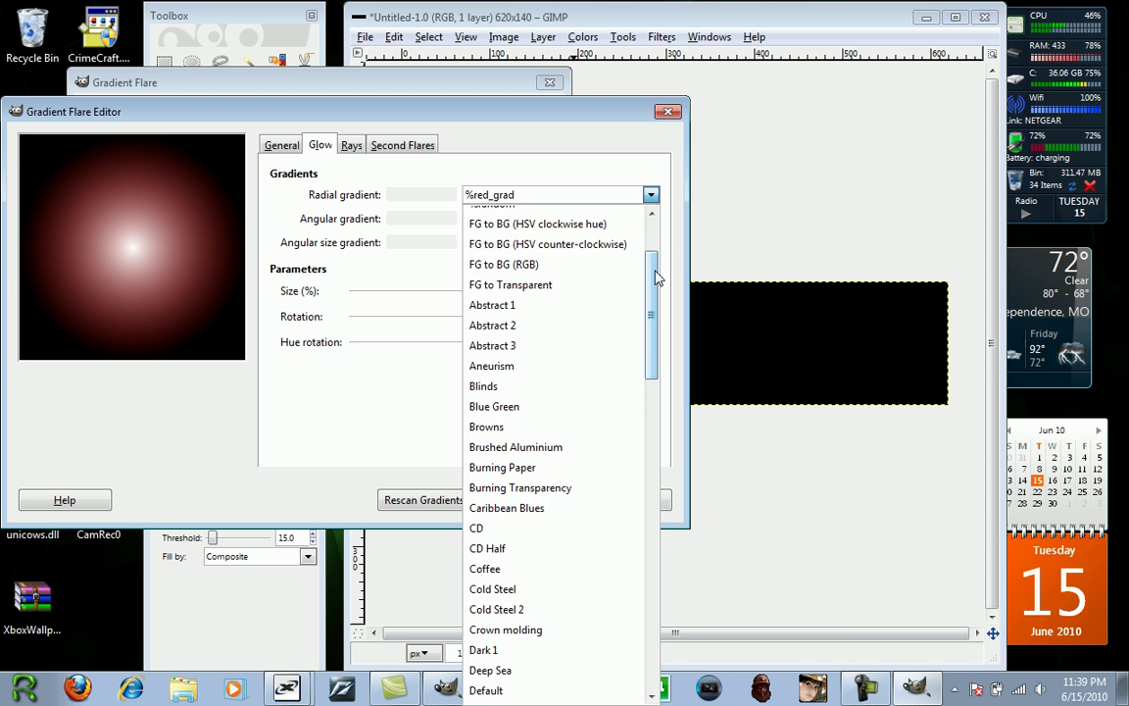
click(534, 280)
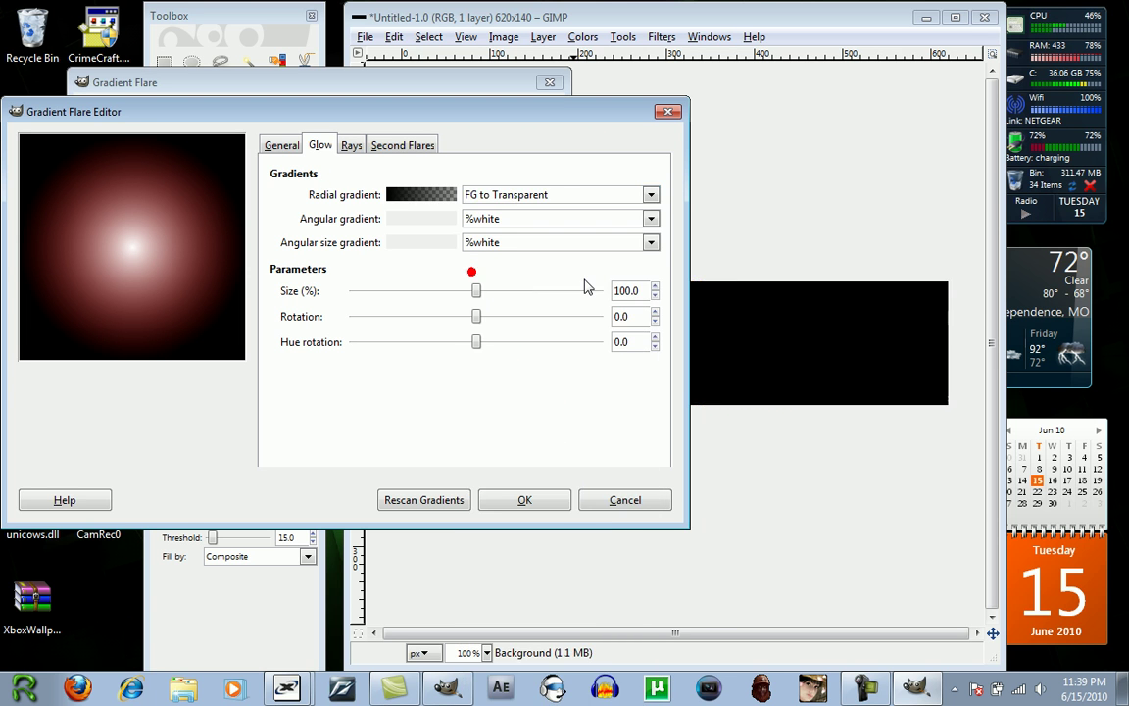
click(650, 196)
click(575, 386)
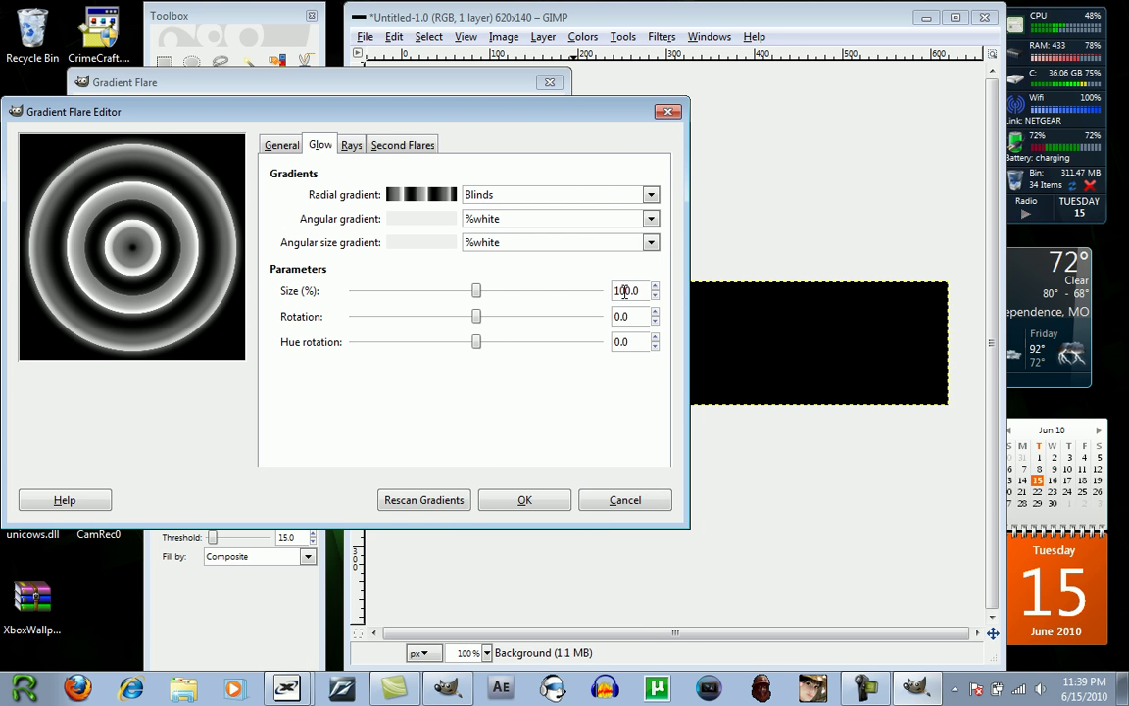
click(650, 195)
click(555, 528)
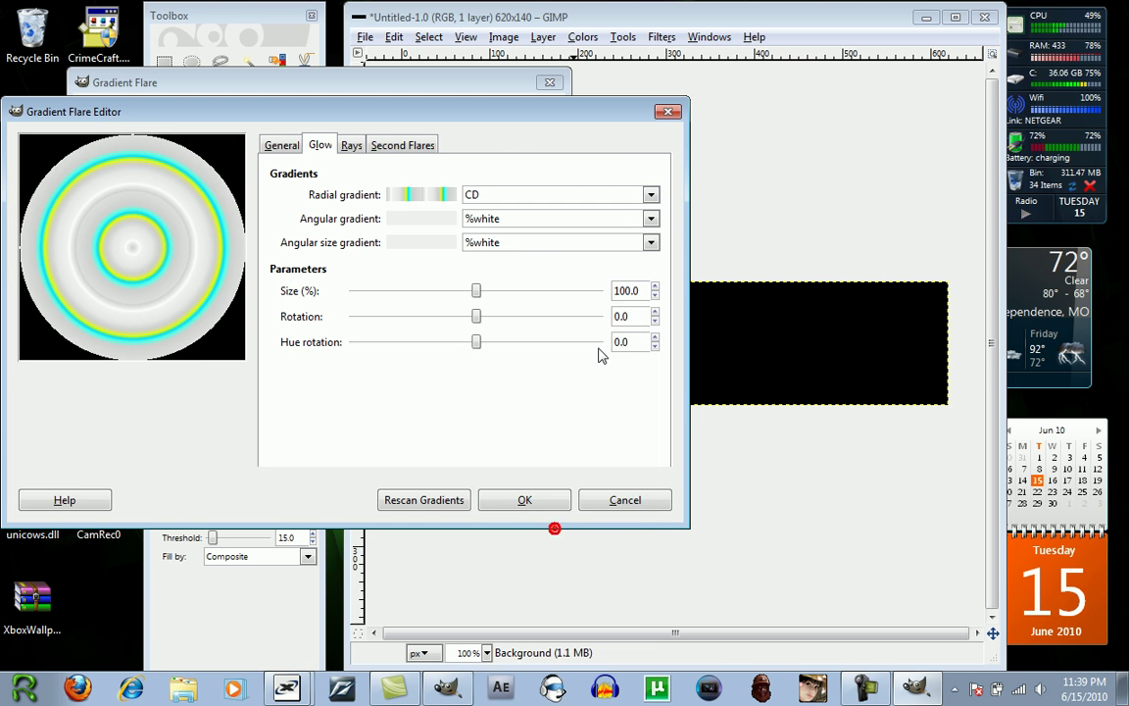
click(650, 195)
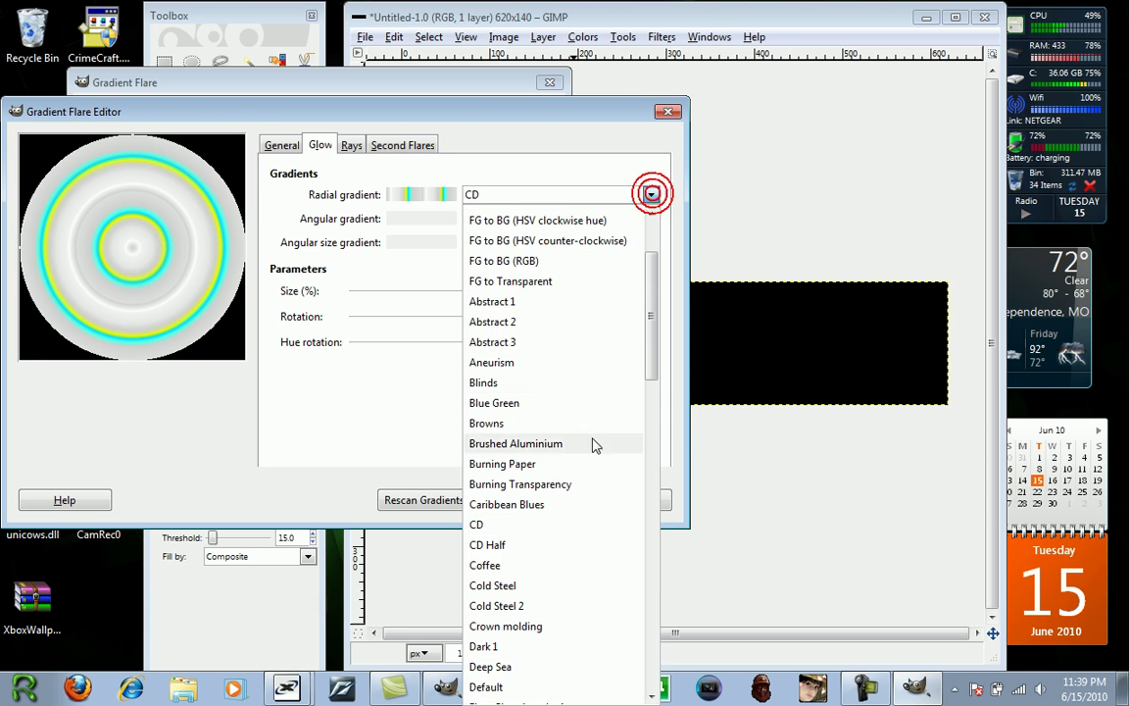
click(580, 589)
click(650, 195)
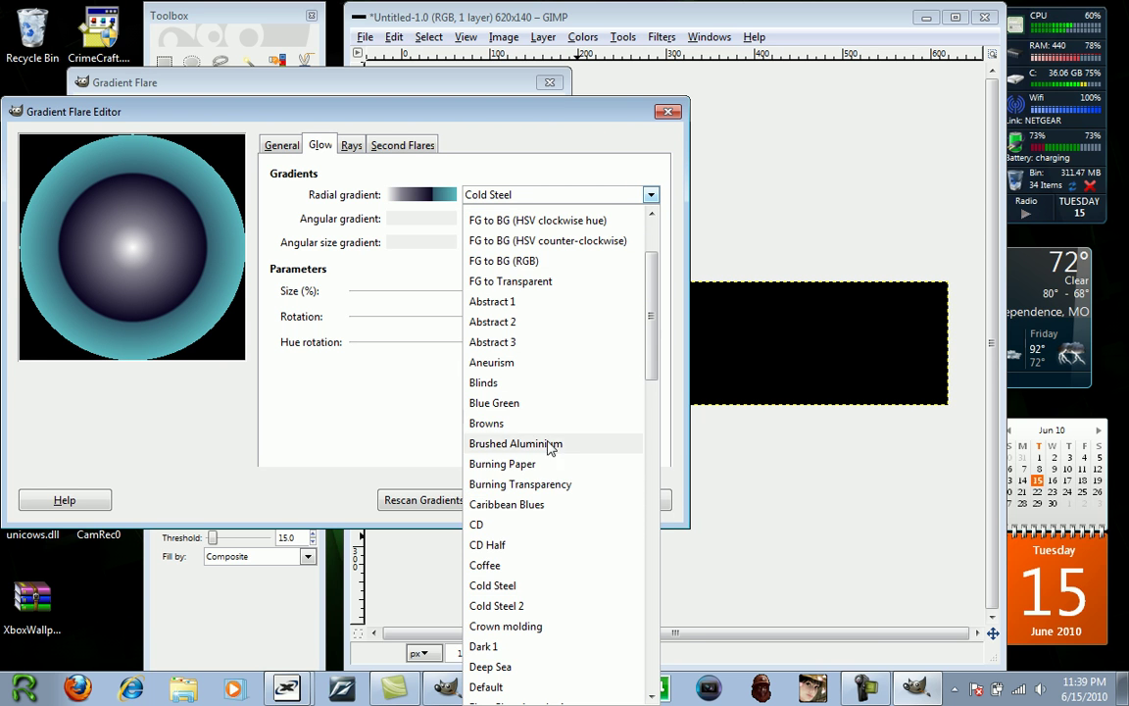
click(544, 585)
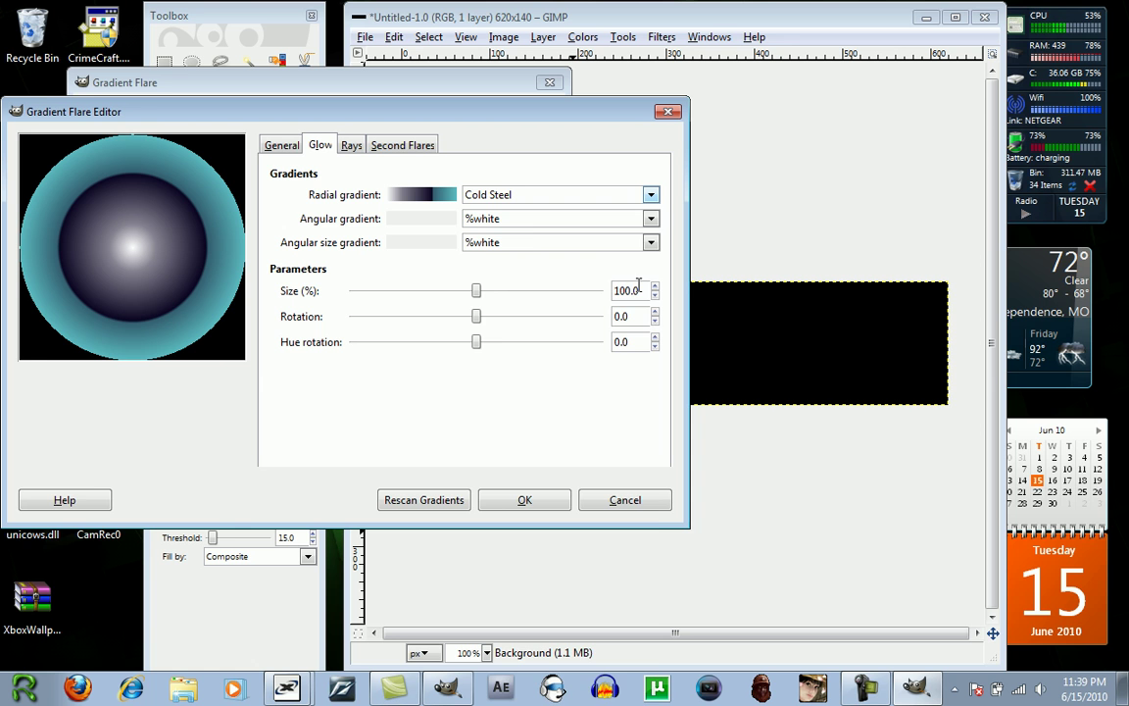
Try Flare Glow Radial 3, Mexican flag, Skyline polluted and Wood 2, then set radial gradient to CD Half
click(649, 195)
scroll(510, 441, down, 3)
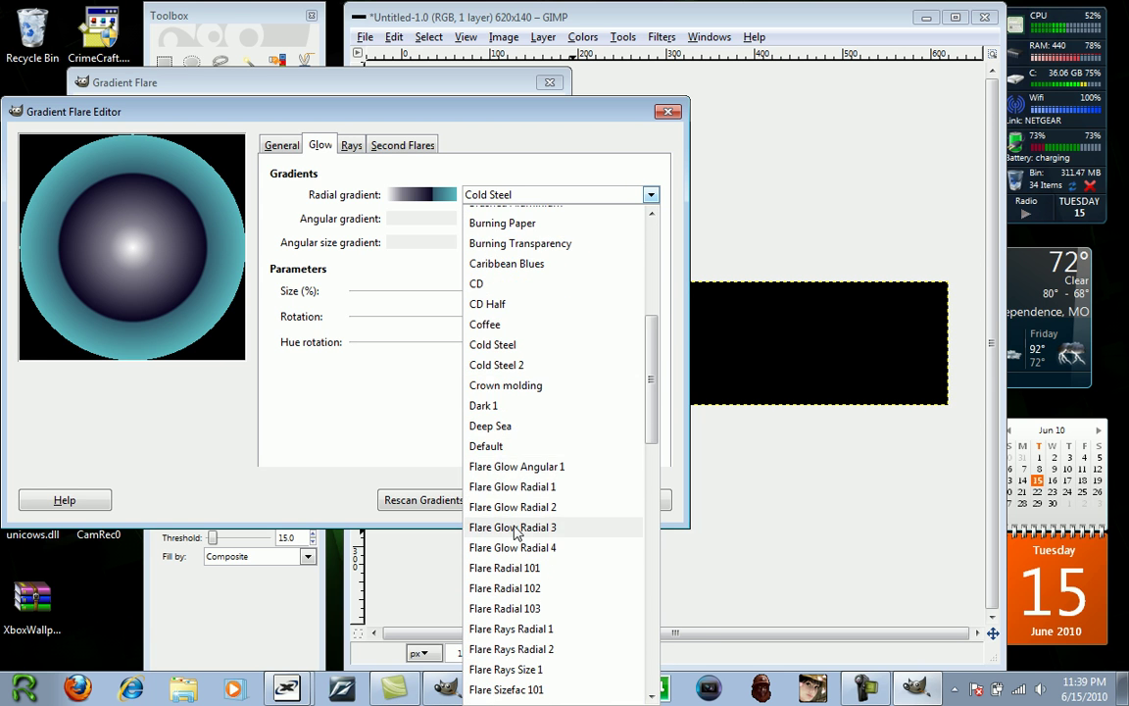
click(513, 527)
click(650, 195)
scroll(549, 441, down, 5)
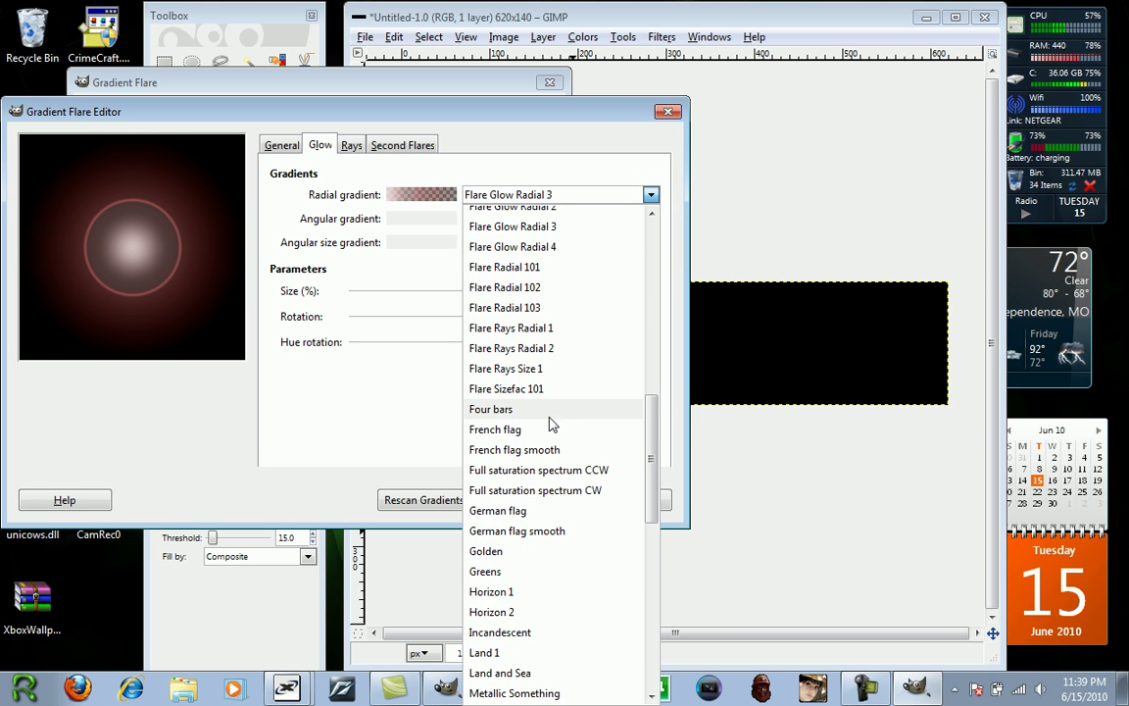
click(534, 471)
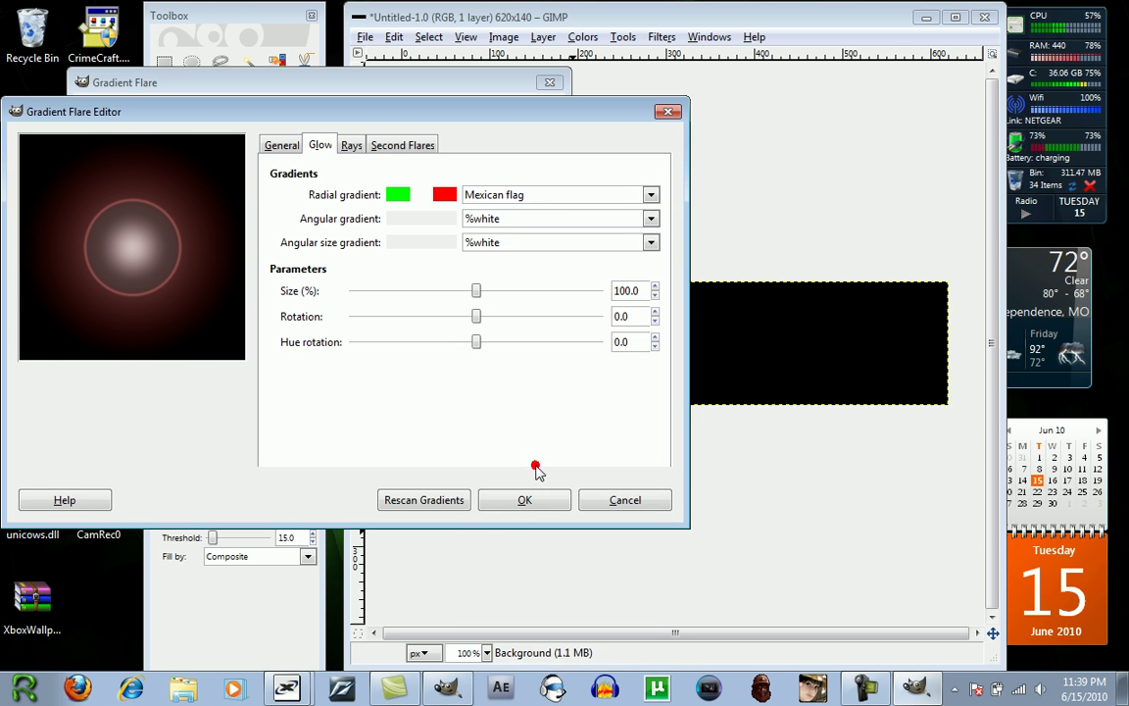
click(650, 195)
scroll(549, 471, down, 1)
click(549, 507)
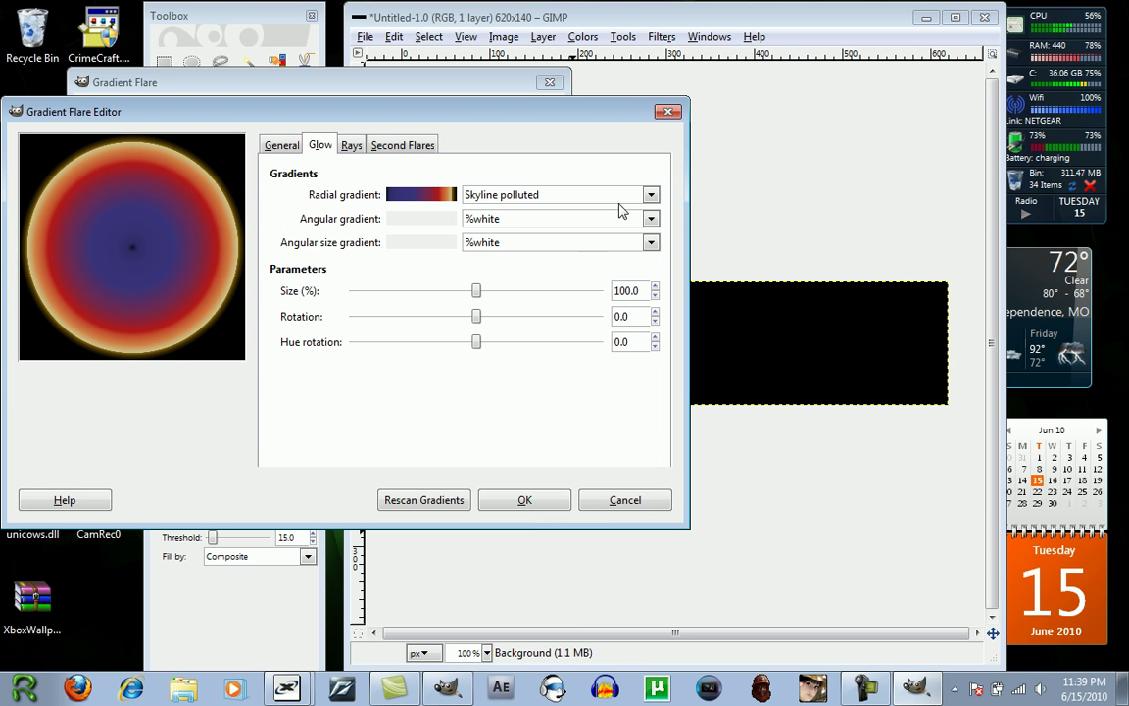
click(650, 194)
click(514, 650)
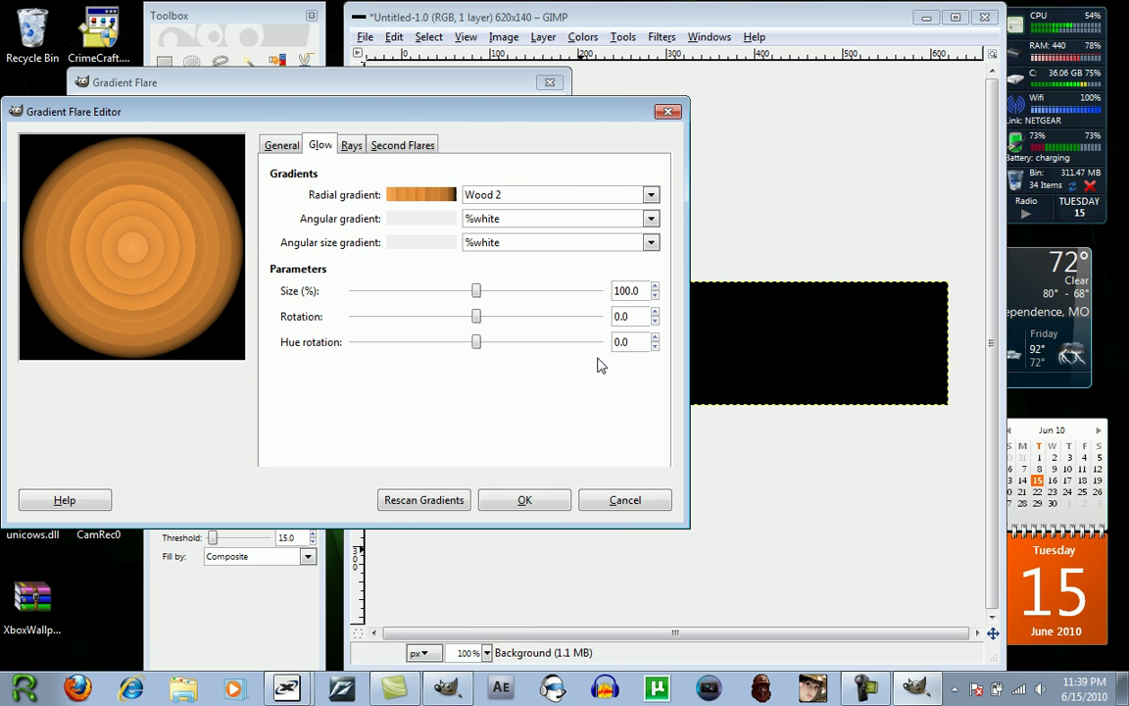
click(650, 194)
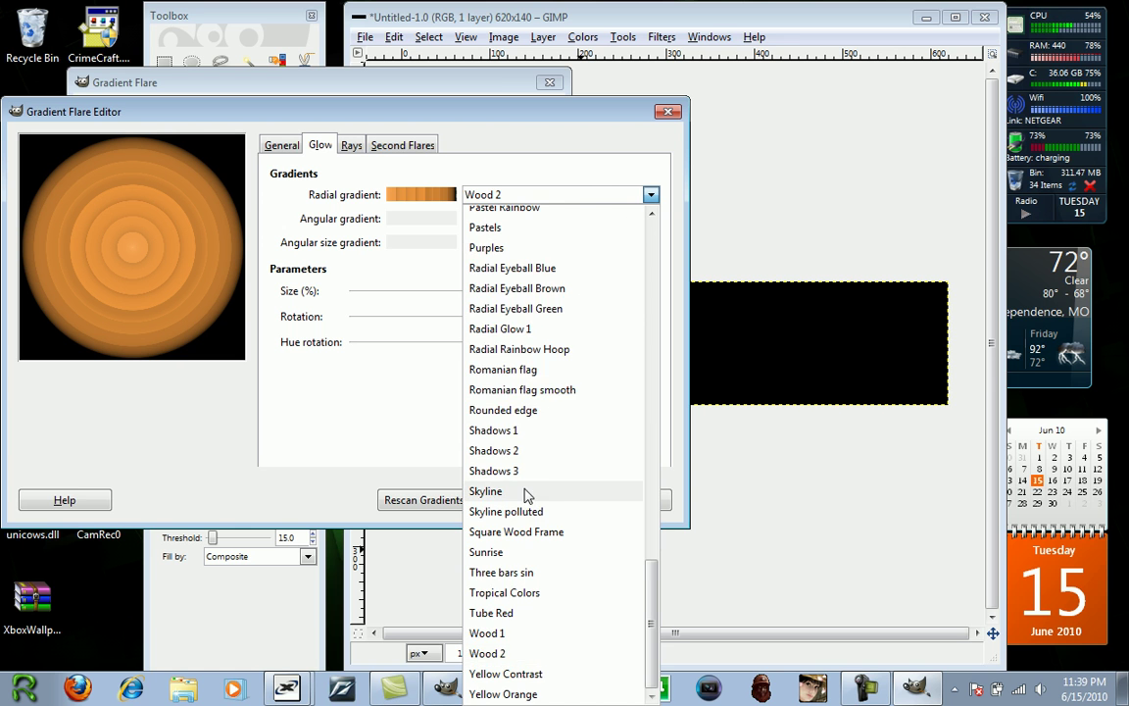
scroll(524, 498, up, 4)
scroll(524, 498, up, 8)
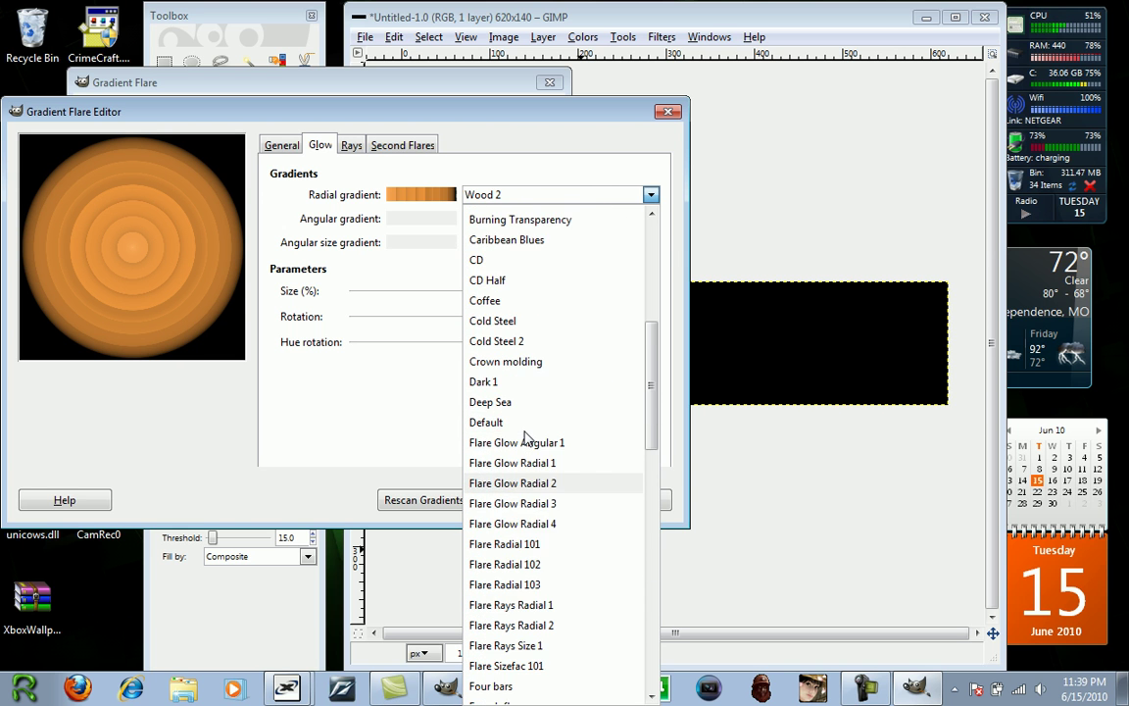
click(517, 382)
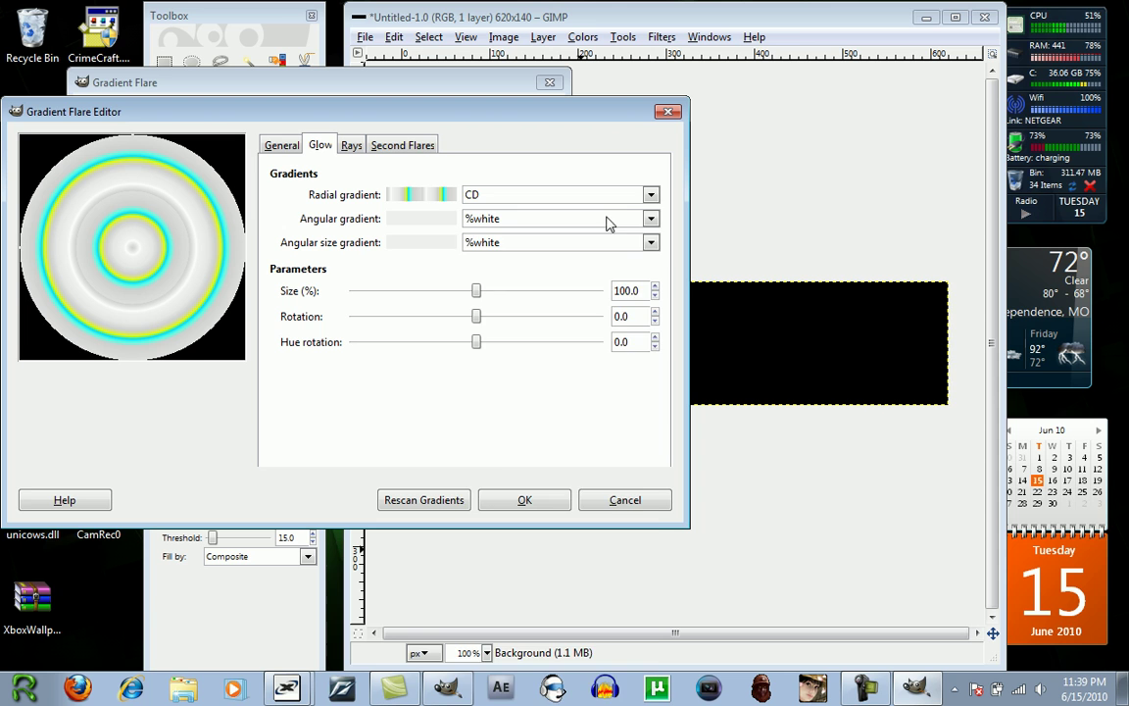
click(628, 199)
click(523, 399)
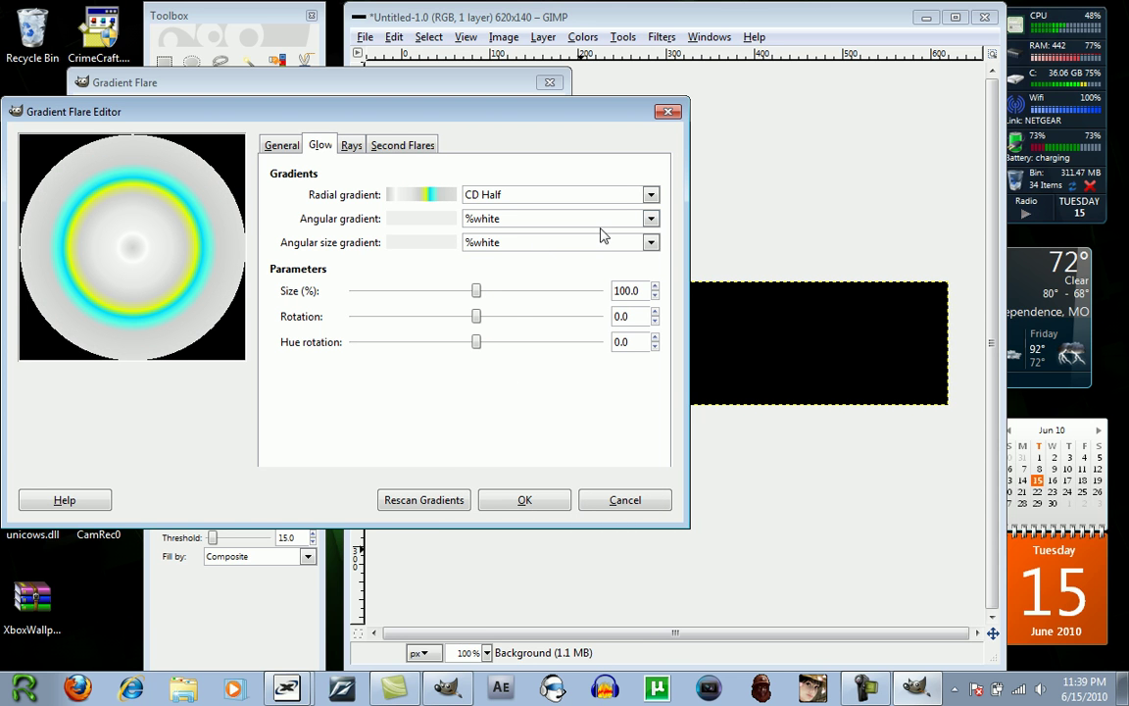
Try Abstract 2, Browns, Cold Steel 2, Flare Radial 103, Neon Yellow and Tube Red as angular gradient
click(648, 219)
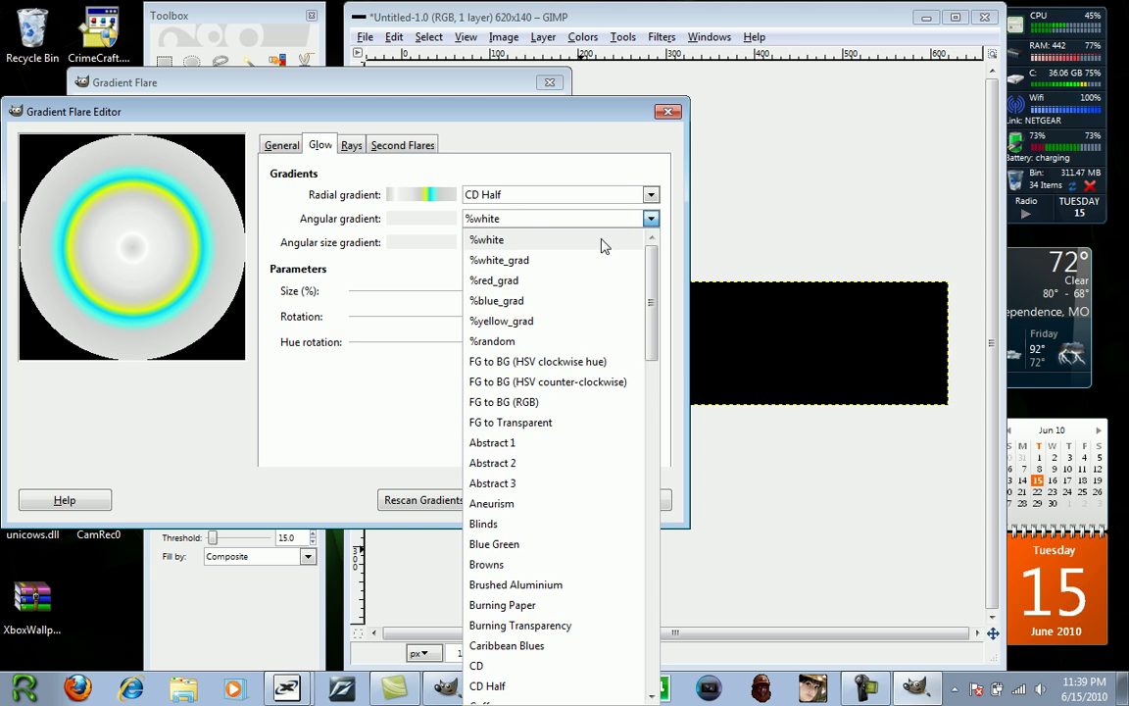
click(538, 462)
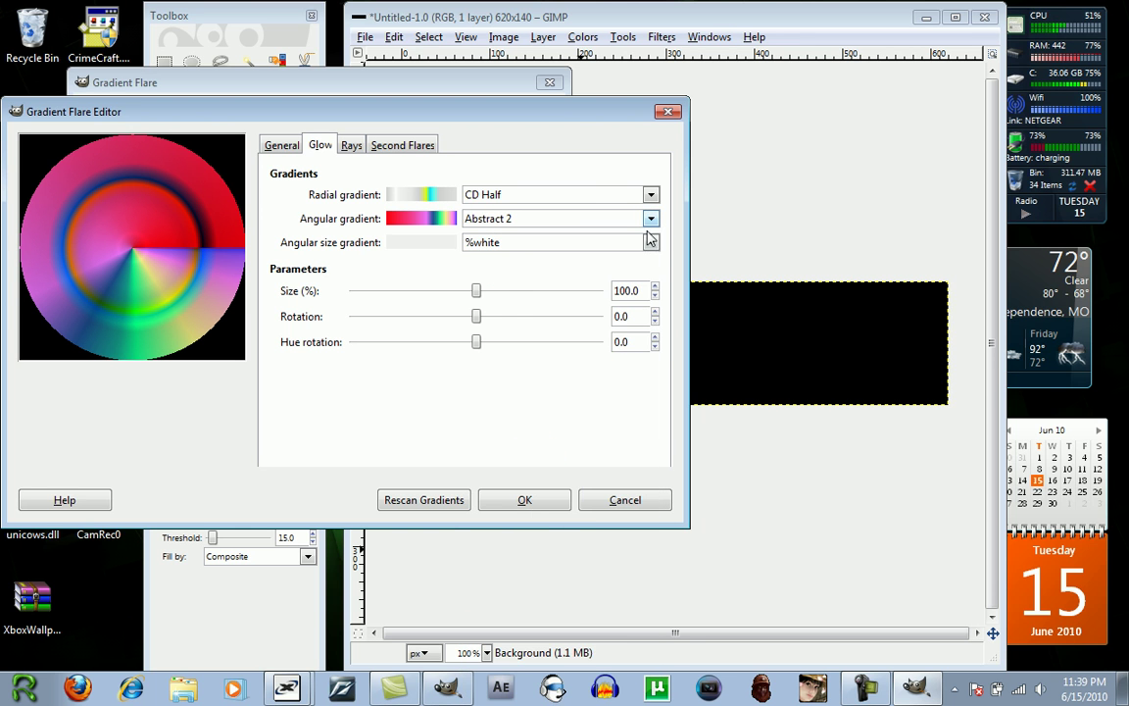
click(650, 219)
click(530, 557)
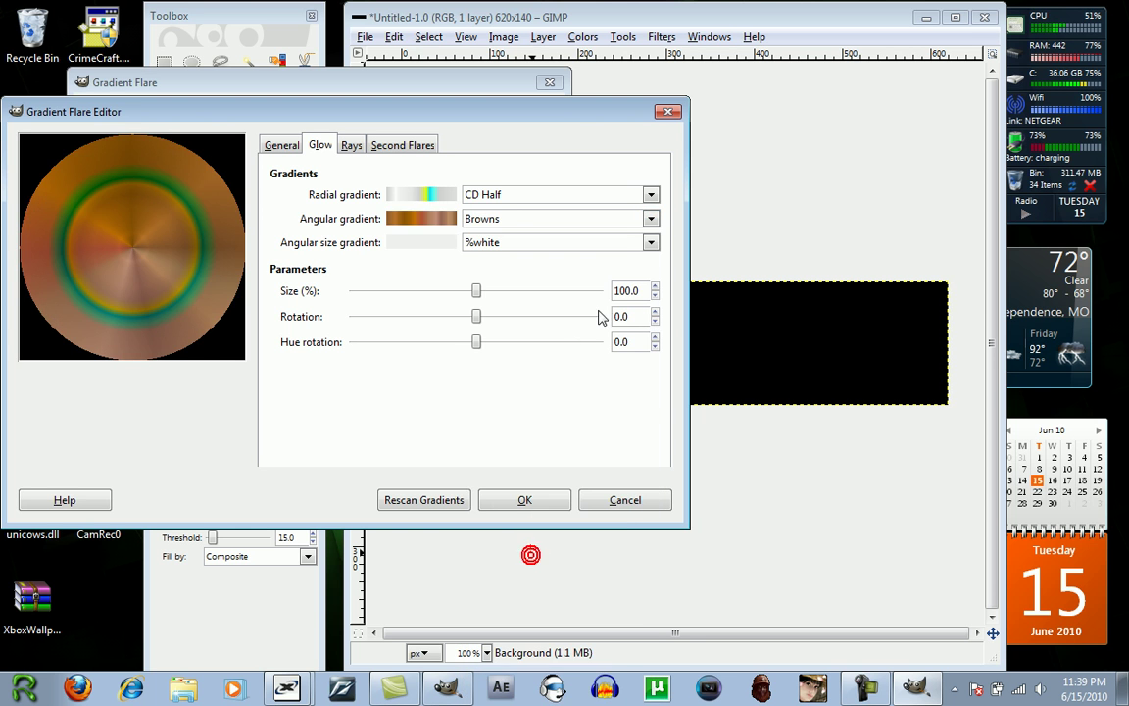
click(650, 219)
scroll(560, 484, down, 5)
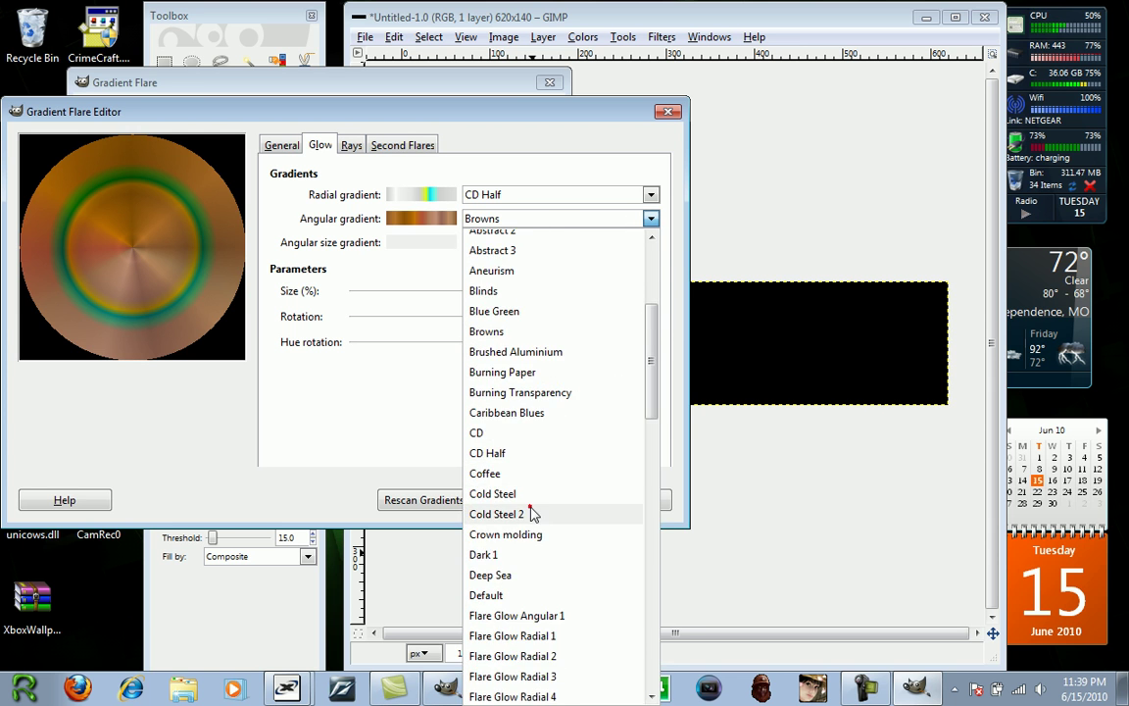
click(531, 514)
click(650, 218)
scroll(519, 559, down, 3)
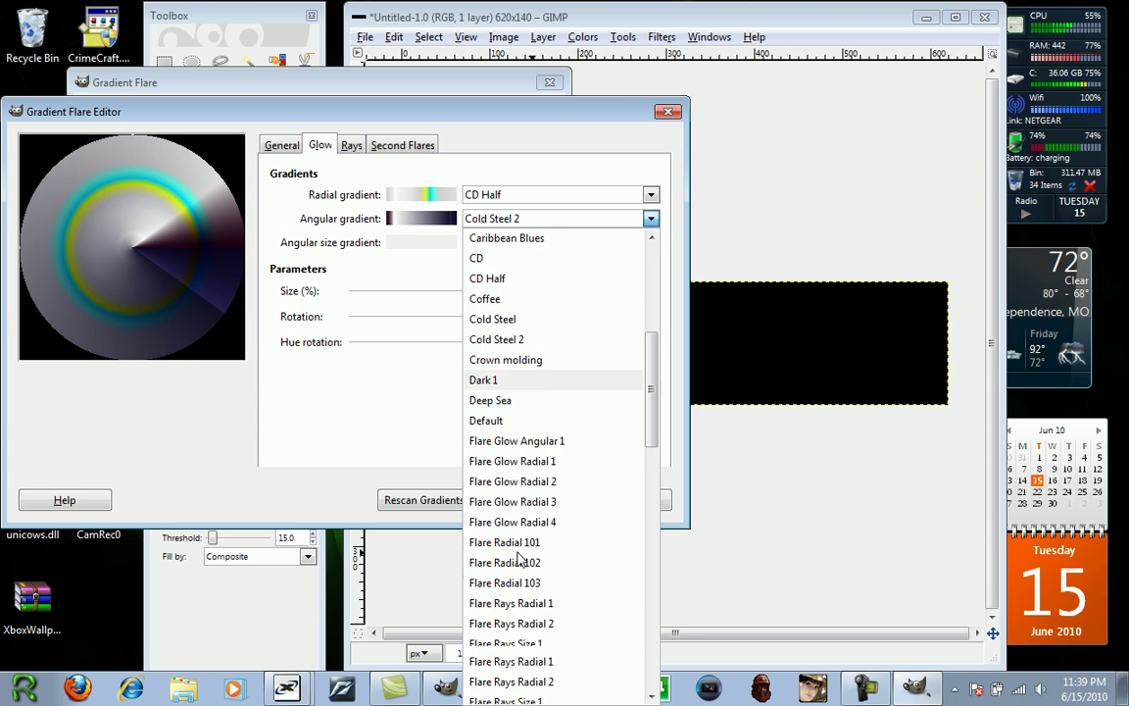
click(534, 582)
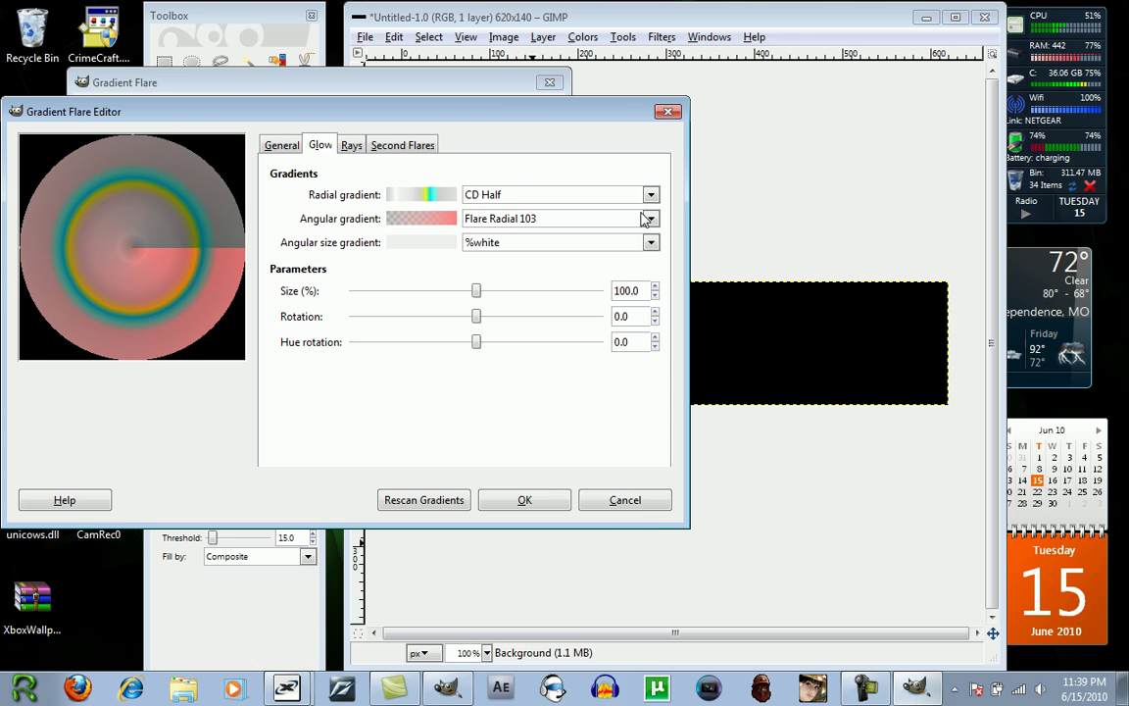
click(650, 219)
scroll(537, 502, down, 5)
click(530, 570)
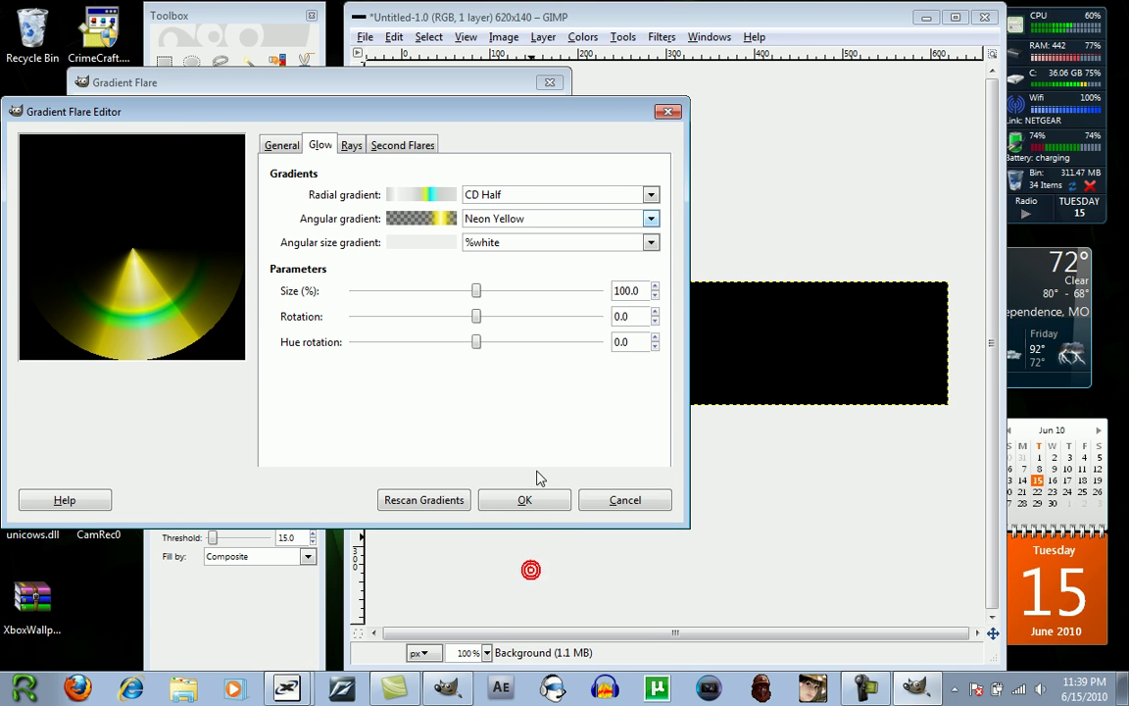
click(651, 218)
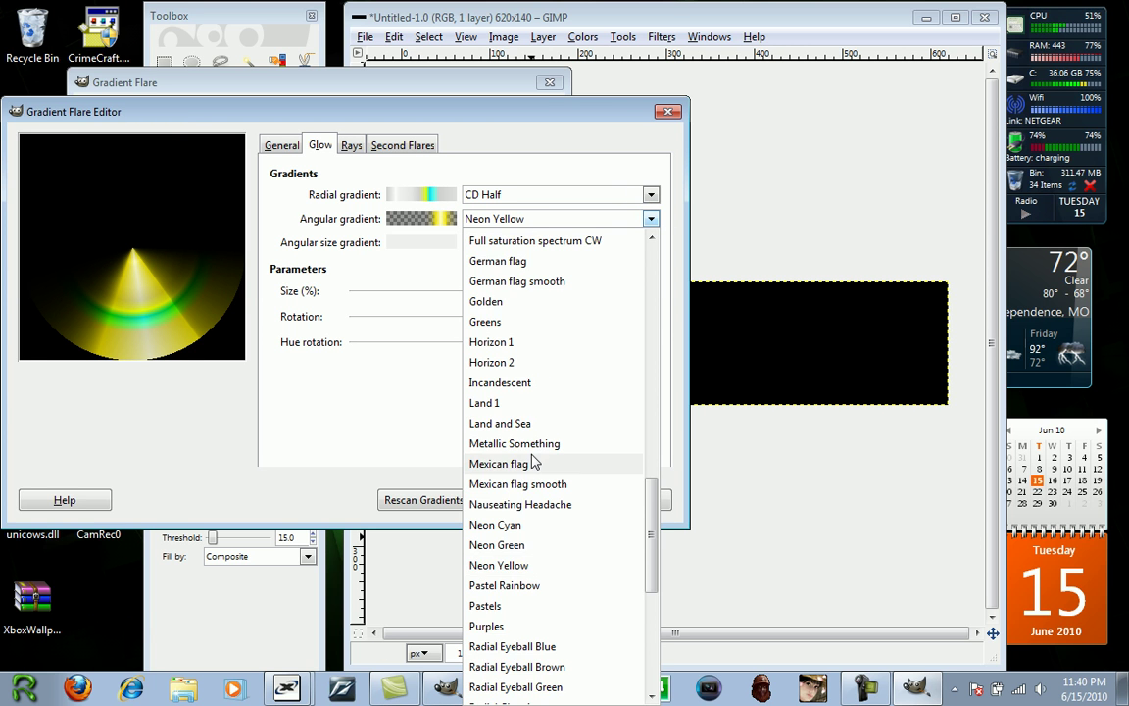
scroll(549, 480, down, 5)
scroll(559, 549, down, 2)
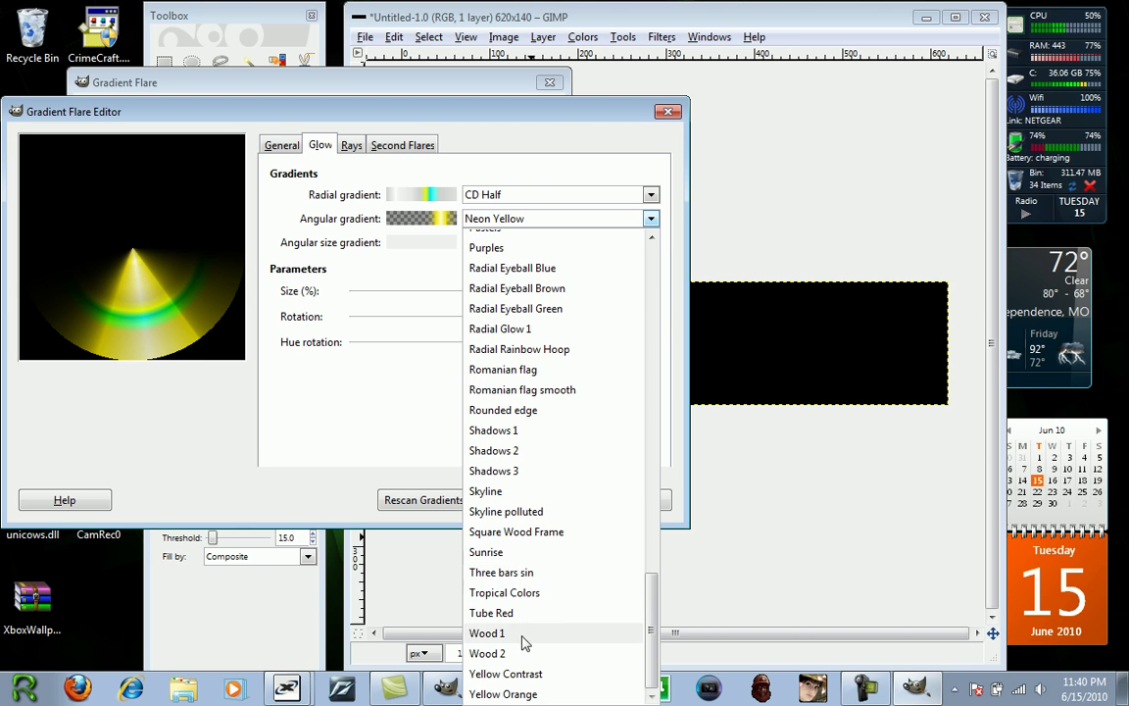
click(518, 617)
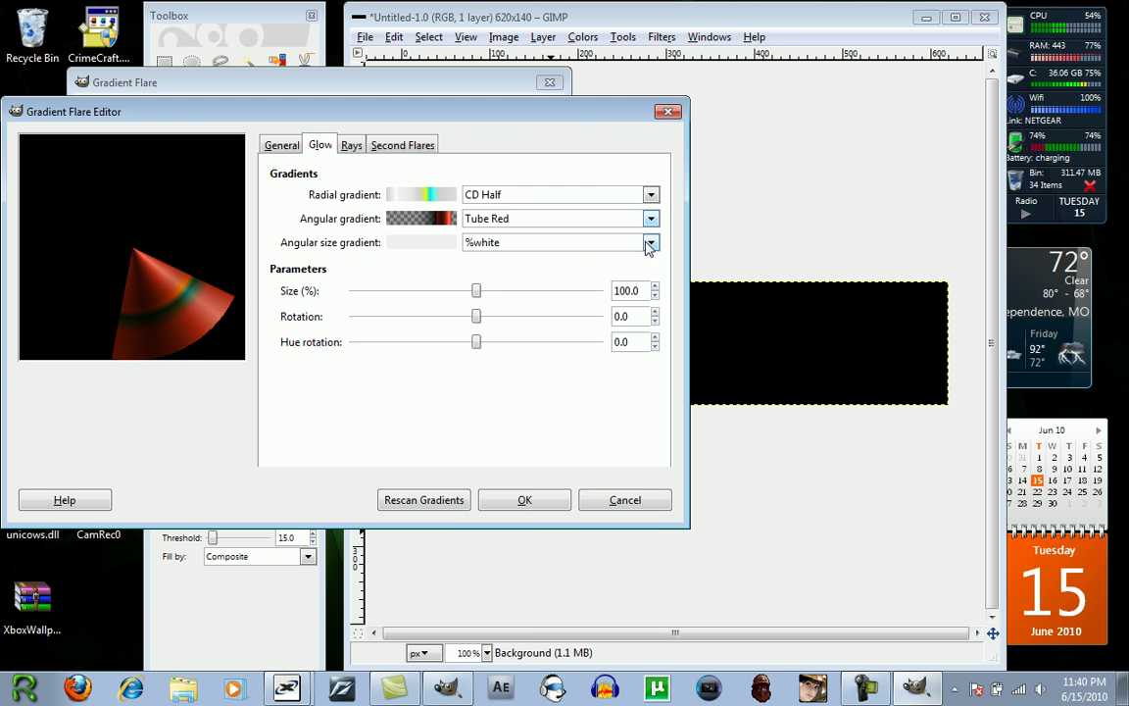
Set the glow's angular and angular size gradients both to %random
click(585, 217)
scroll(526, 490, up, 6)
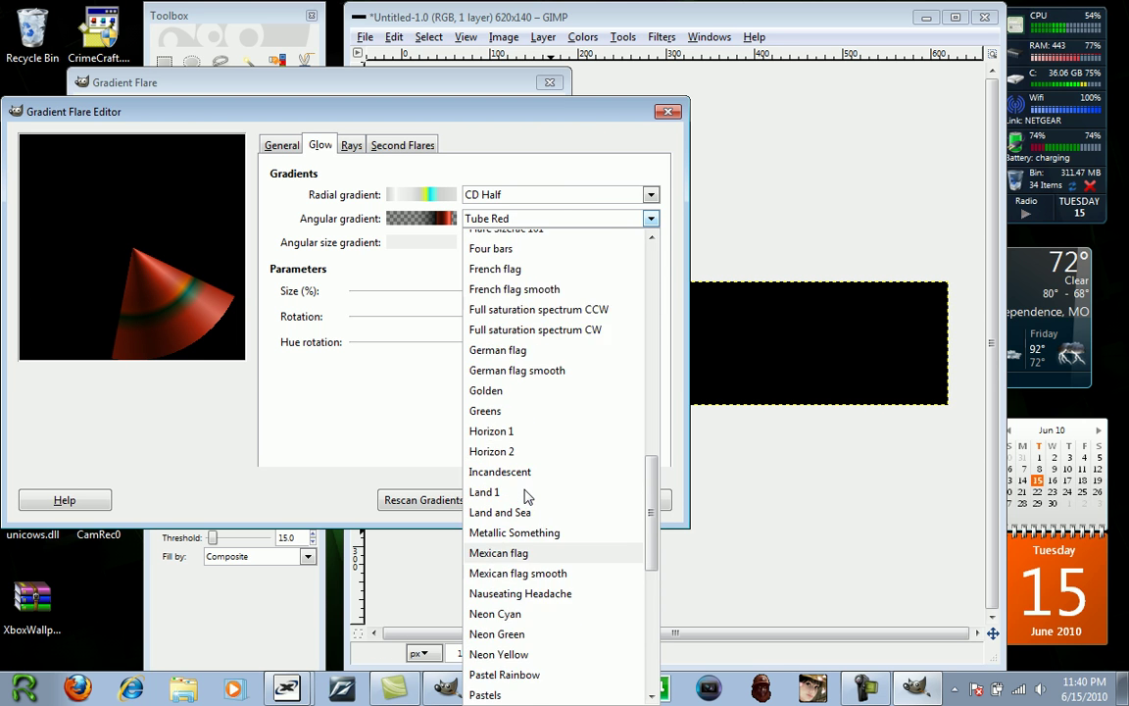
scroll(525, 495, up, 3)
click(531, 300)
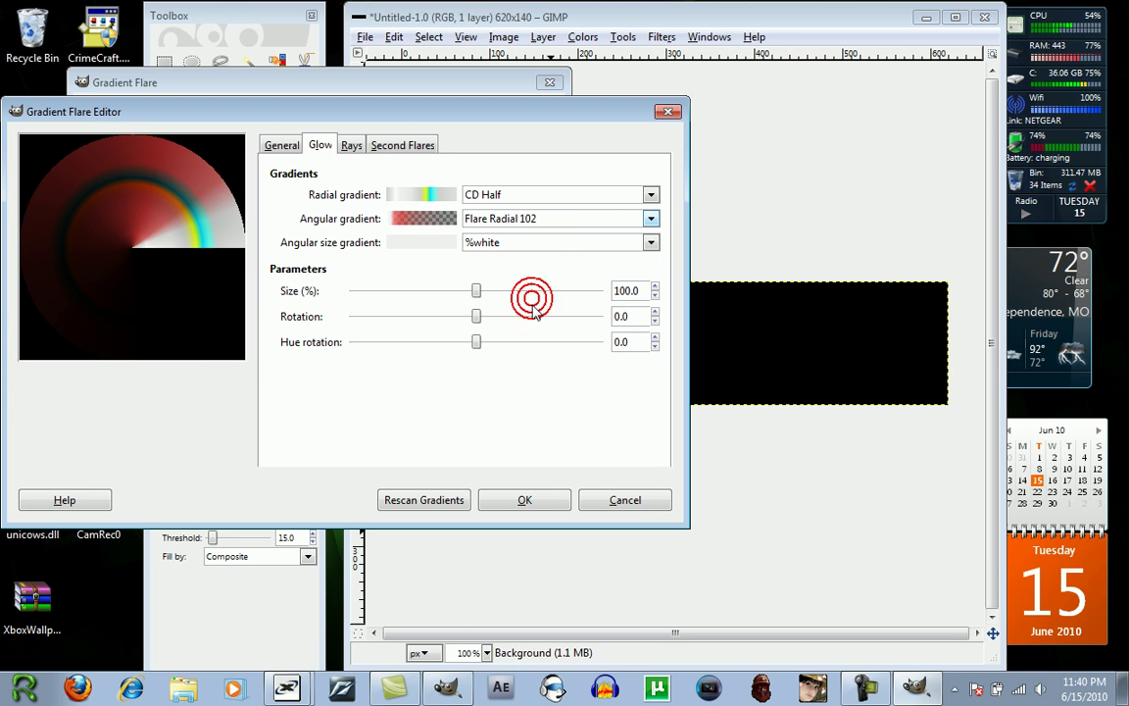
click(575, 220)
scroll(511, 331, up, 8)
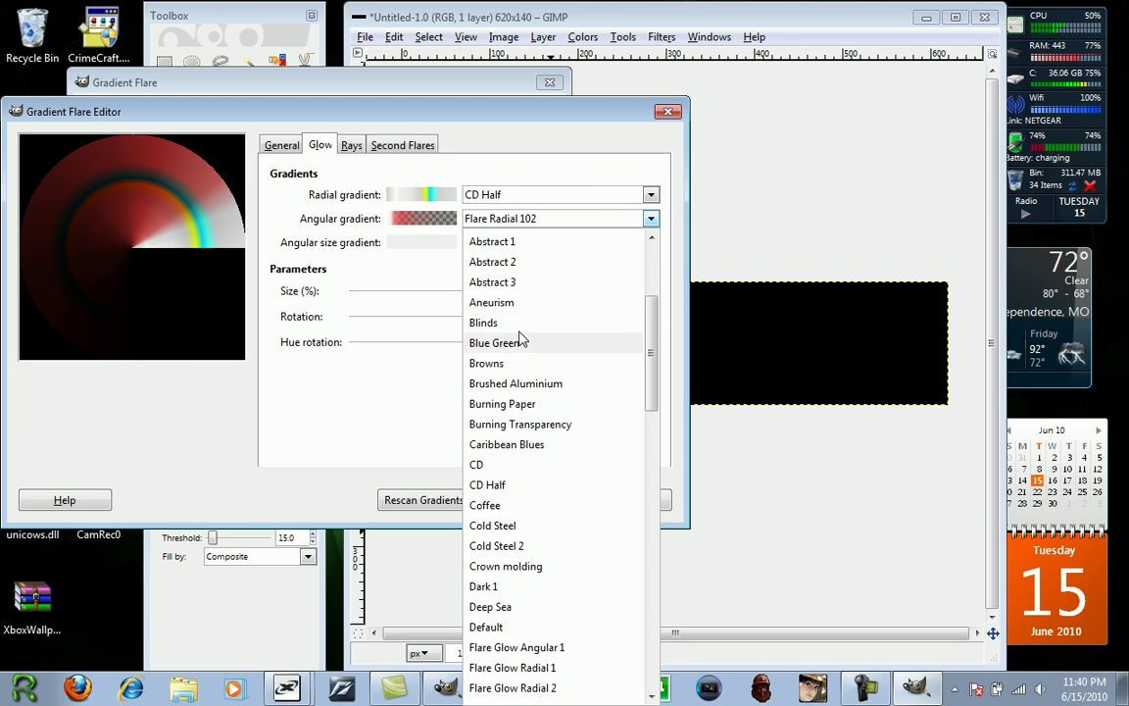
click(517, 343)
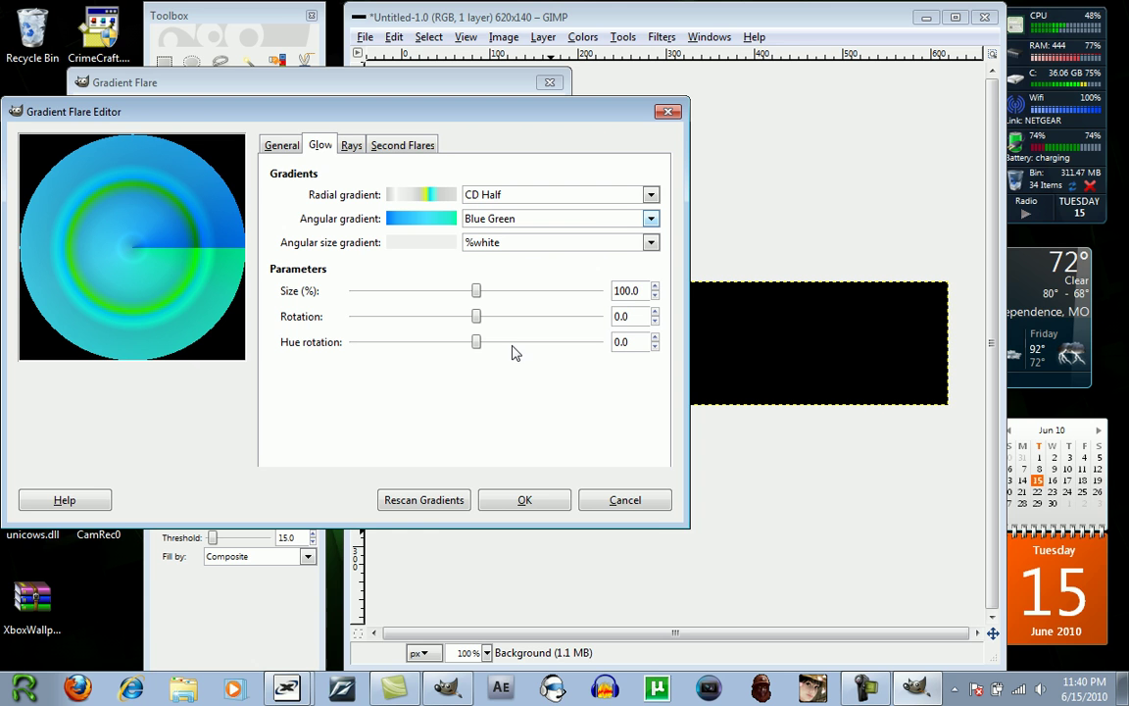
click(619, 219)
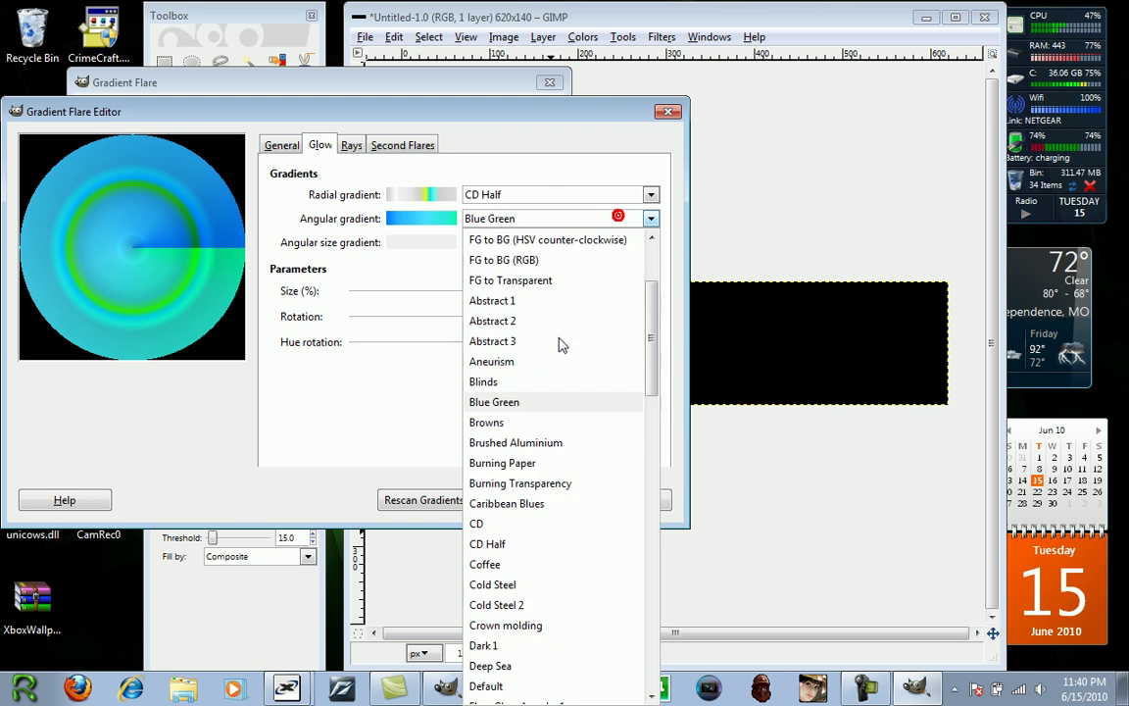
scroll(560, 331, up, 3)
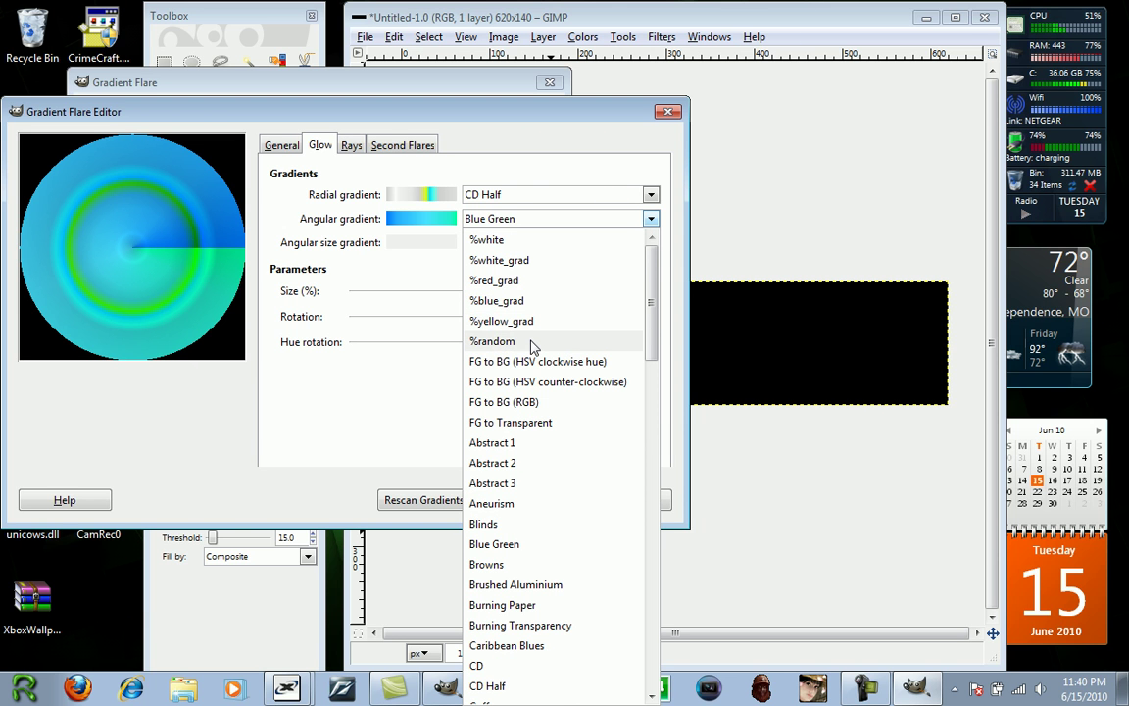
click(533, 342)
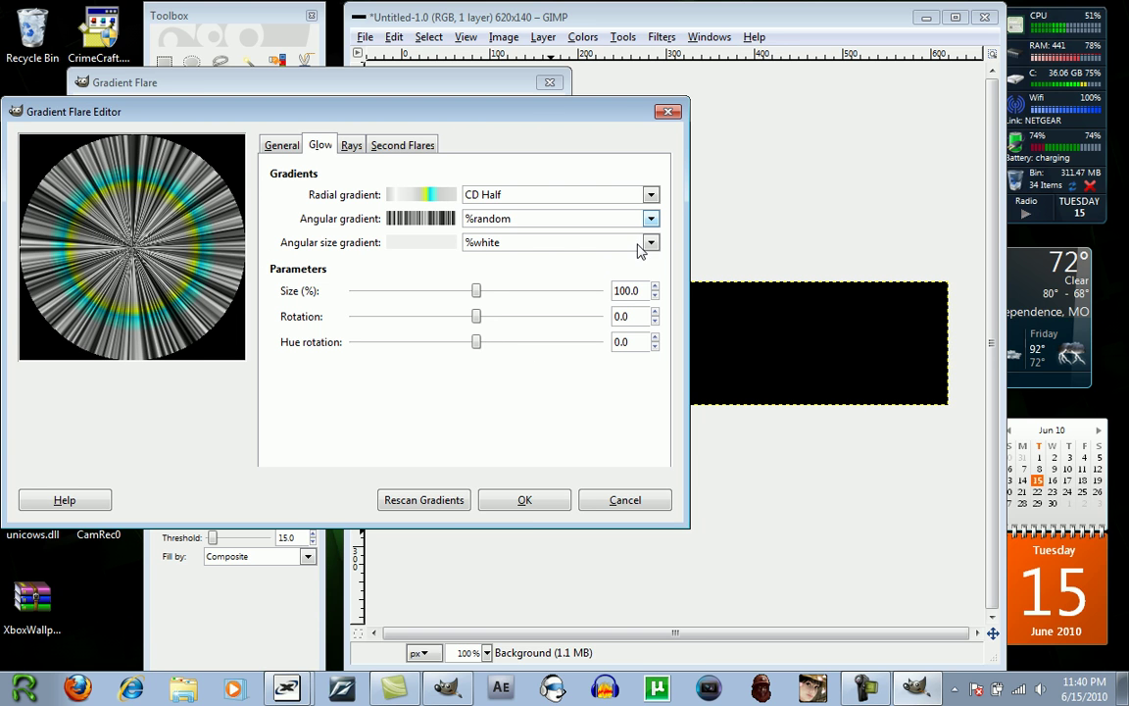
click(639, 245)
click(555, 365)
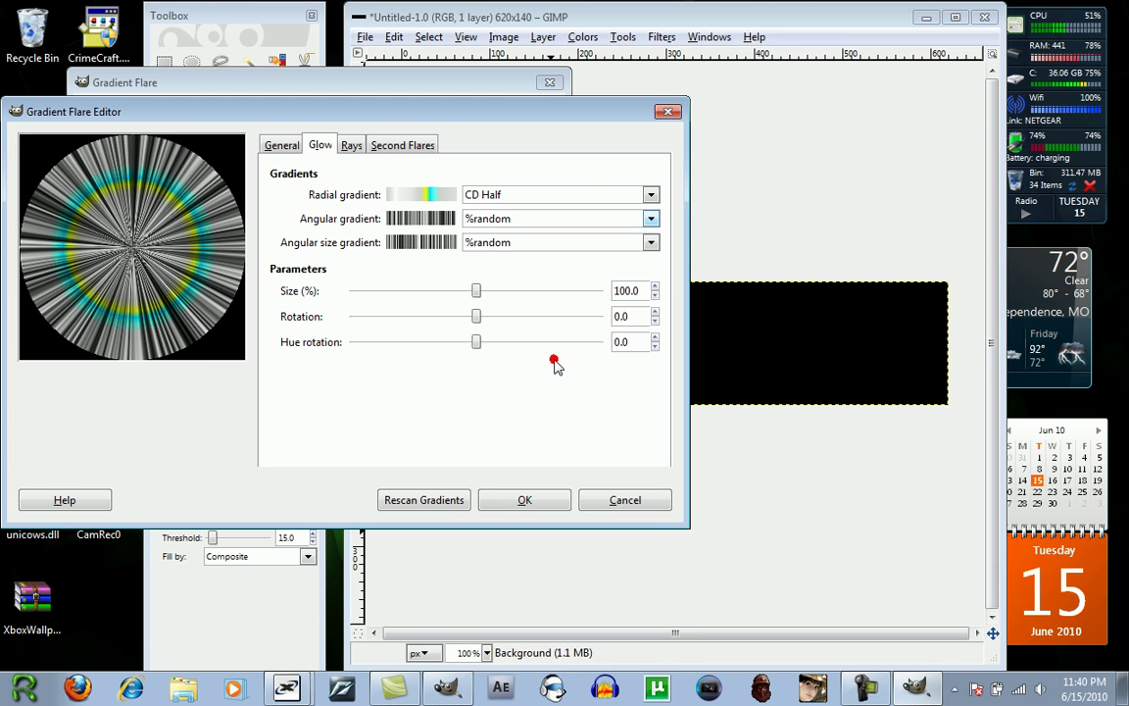
Give the glow a %white angular size gradient, rotation 2.6 and hue rotation 88.1
click(630, 241)
click(587, 269)
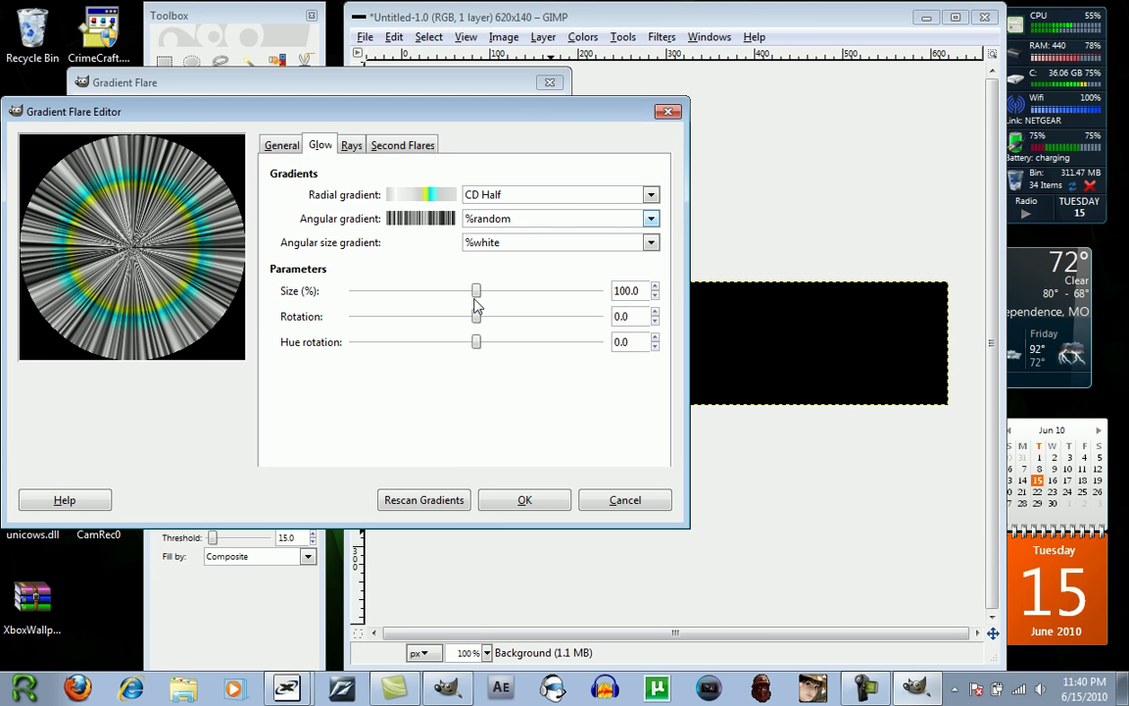
drag(478, 293, 484, 323)
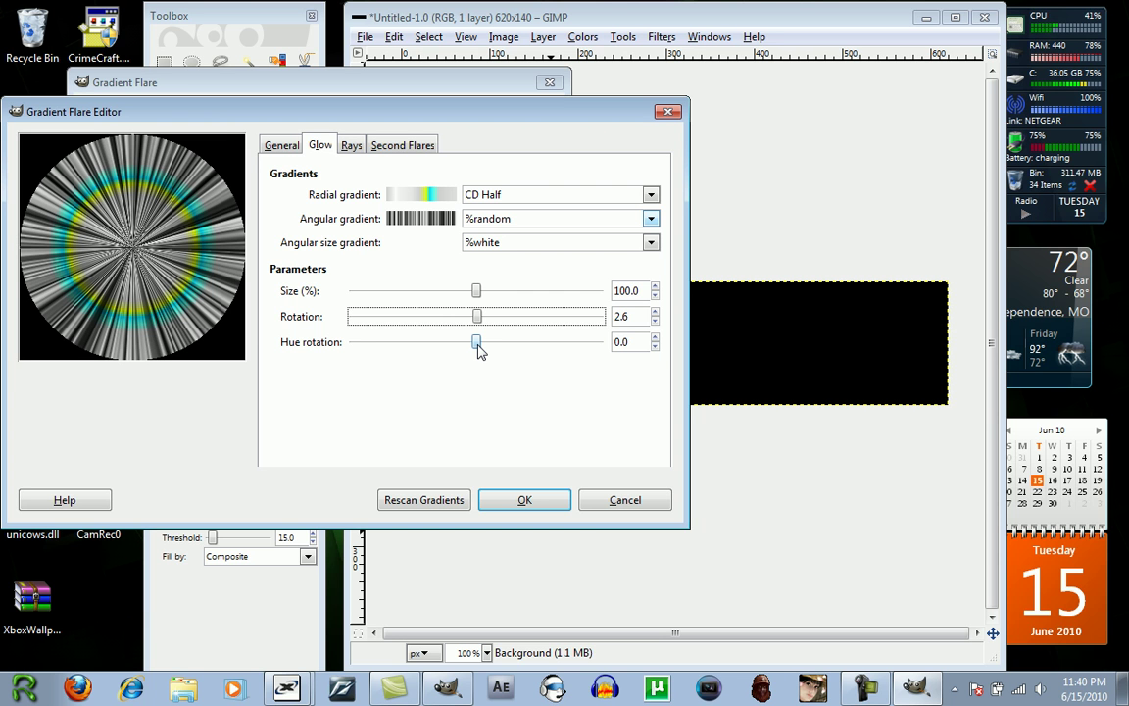
drag(479, 351, 539, 345)
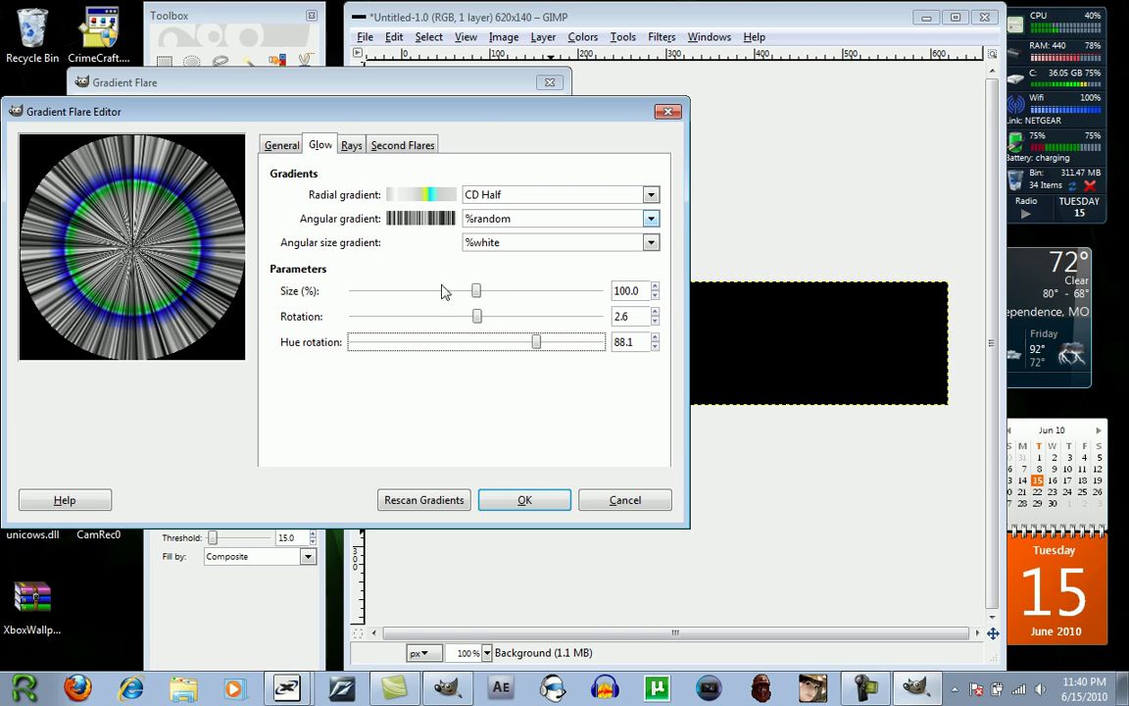
On the Rays tab, compare Cold Steel and Cold Steel 2 as the rays' radial gradient
click(348, 147)
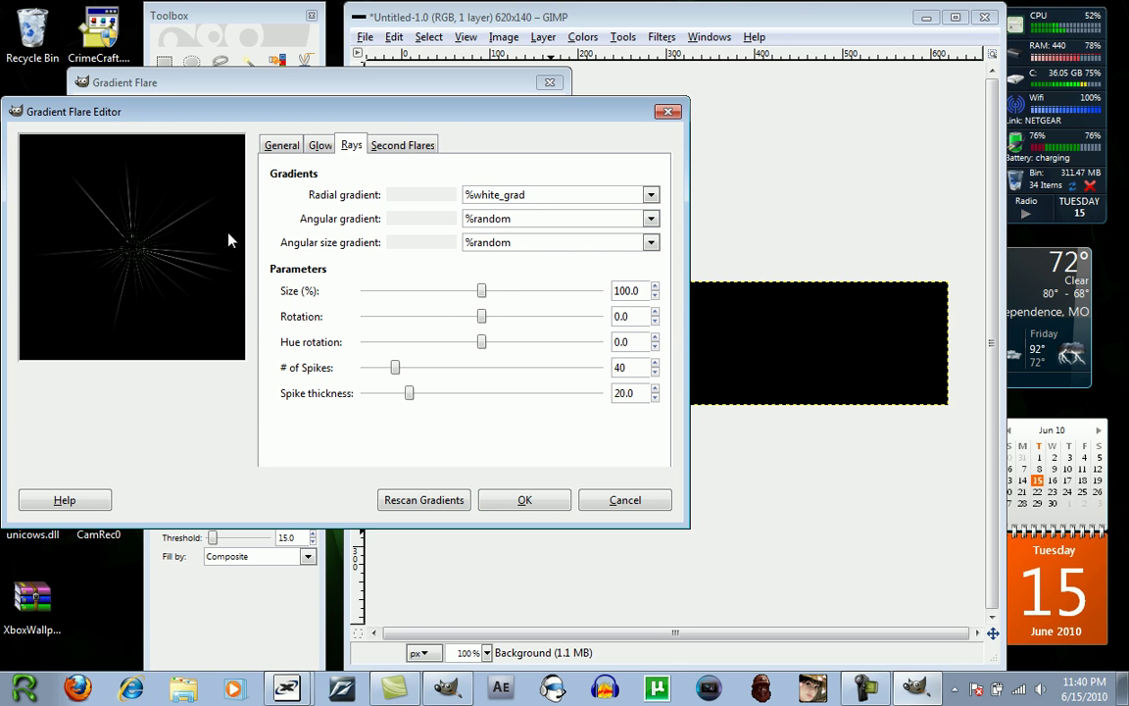
click(650, 196)
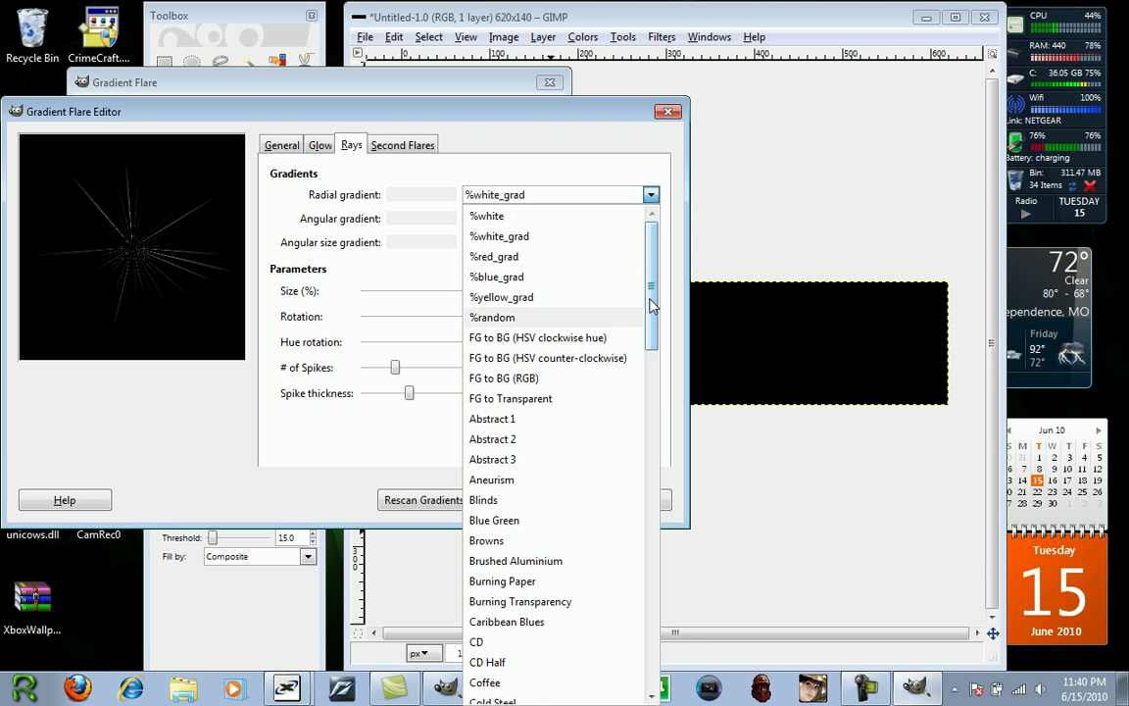
drag(649, 298, 659, 273)
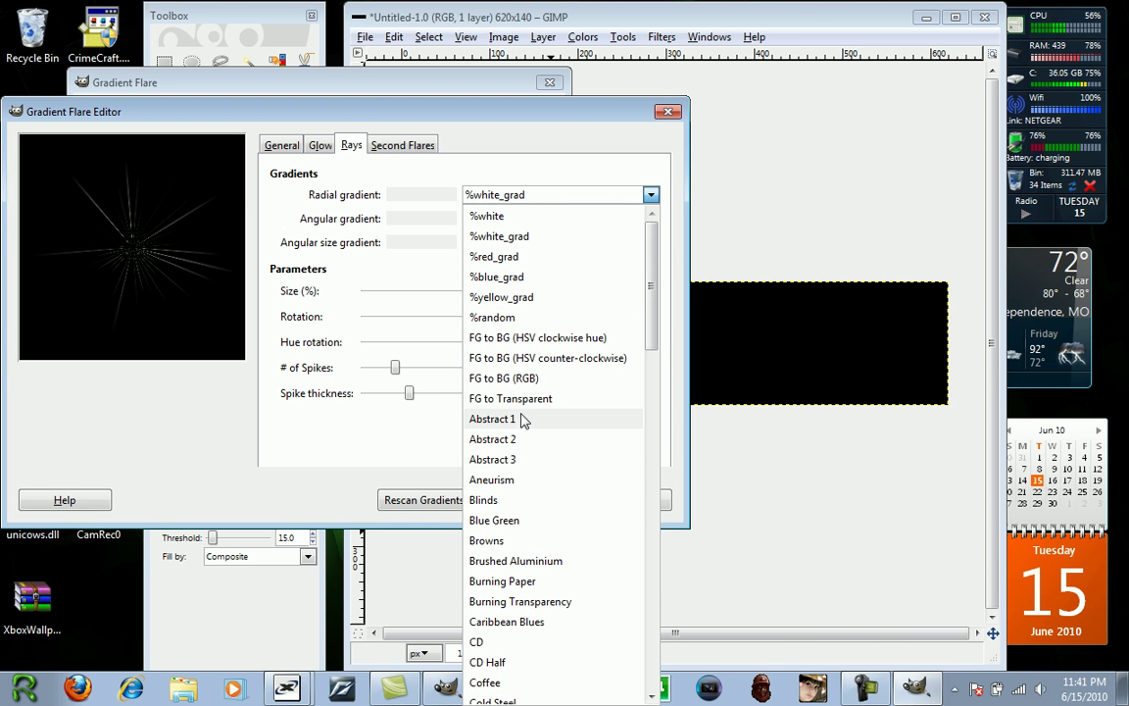
scroll(527, 623, down, 2)
click(523, 586)
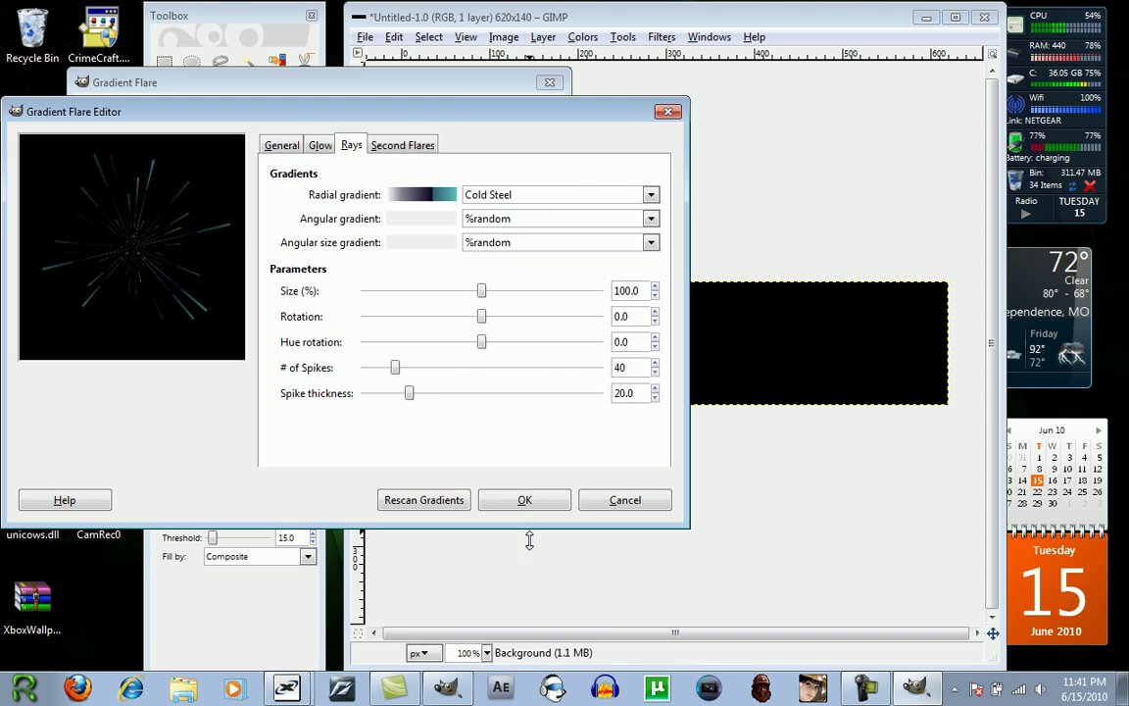
click(575, 194)
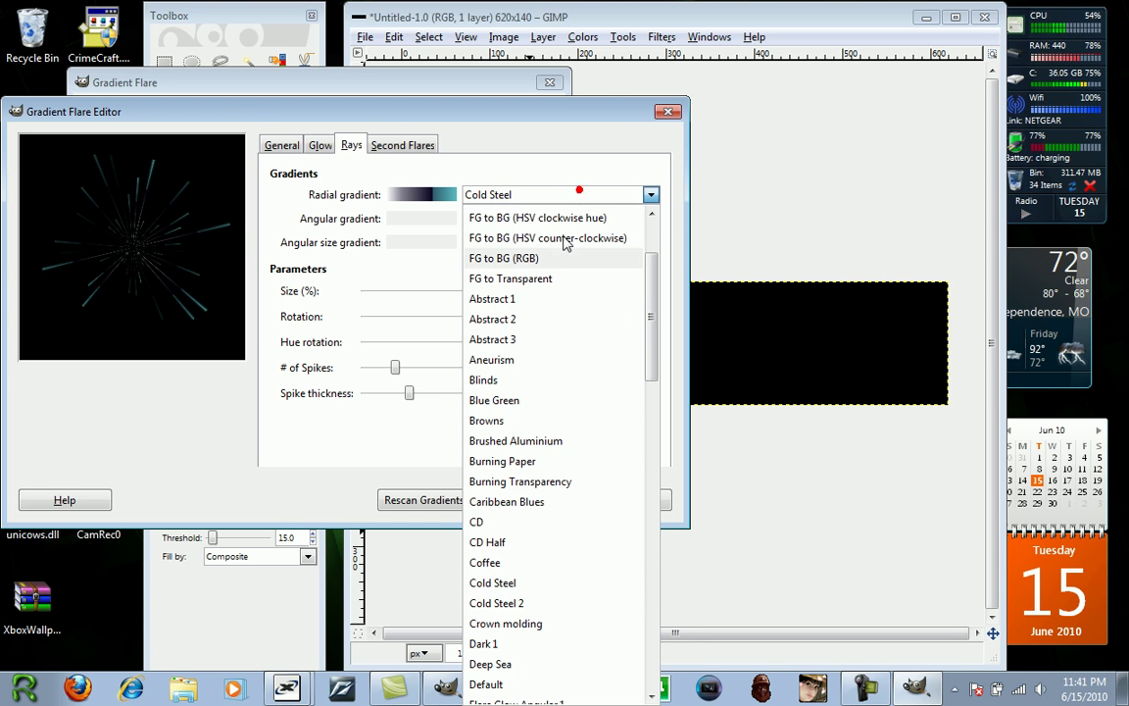
click(522, 598)
click(518, 195)
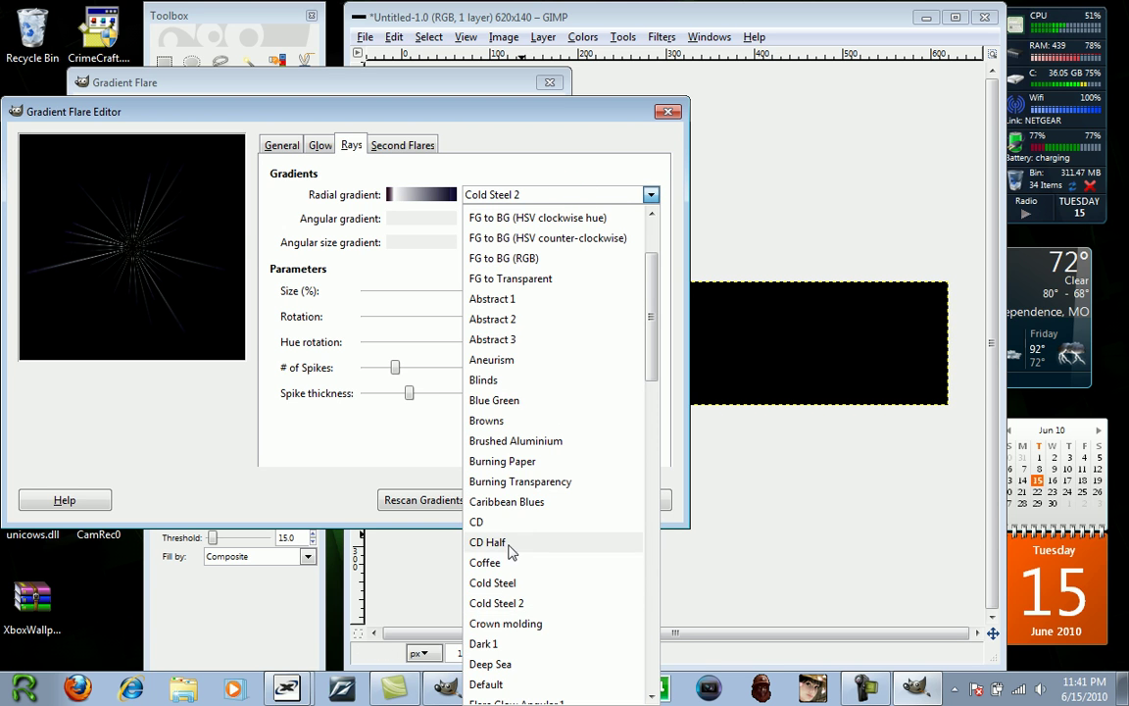
click(512, 585)
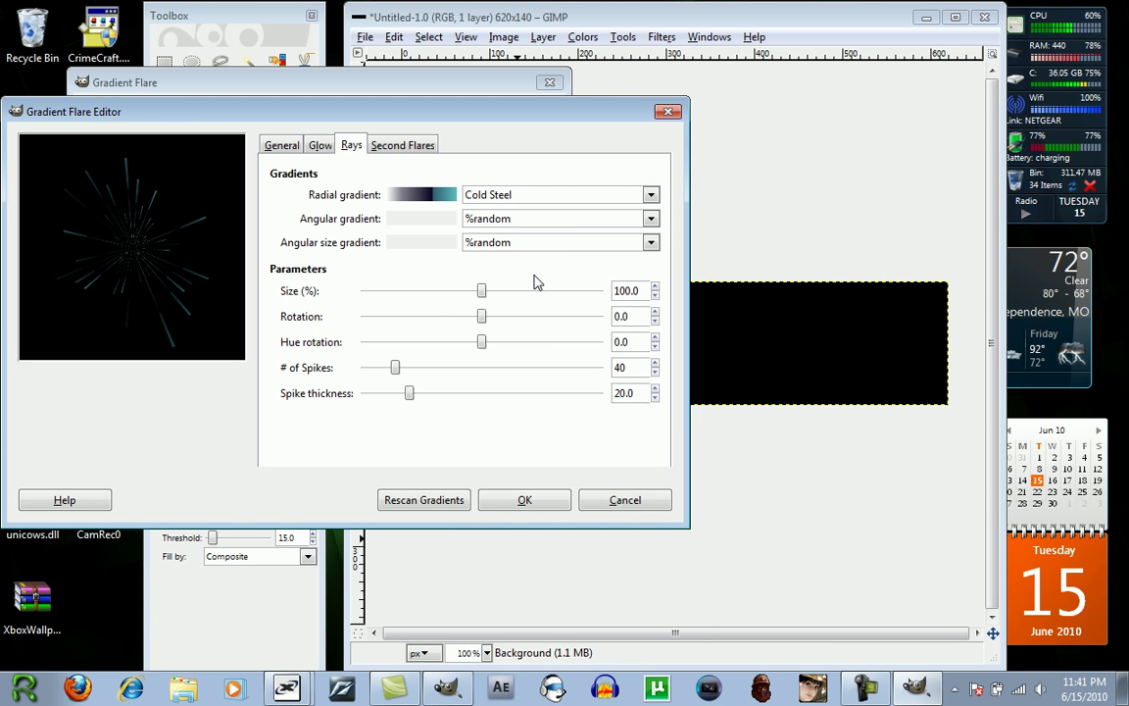
Try Default, Flare Radial 102, Flare Glow Radial 4 and Flare Sizefac 101, then keep Cold Steel
click(608, 195)
scroll(588, 431, down, 4)
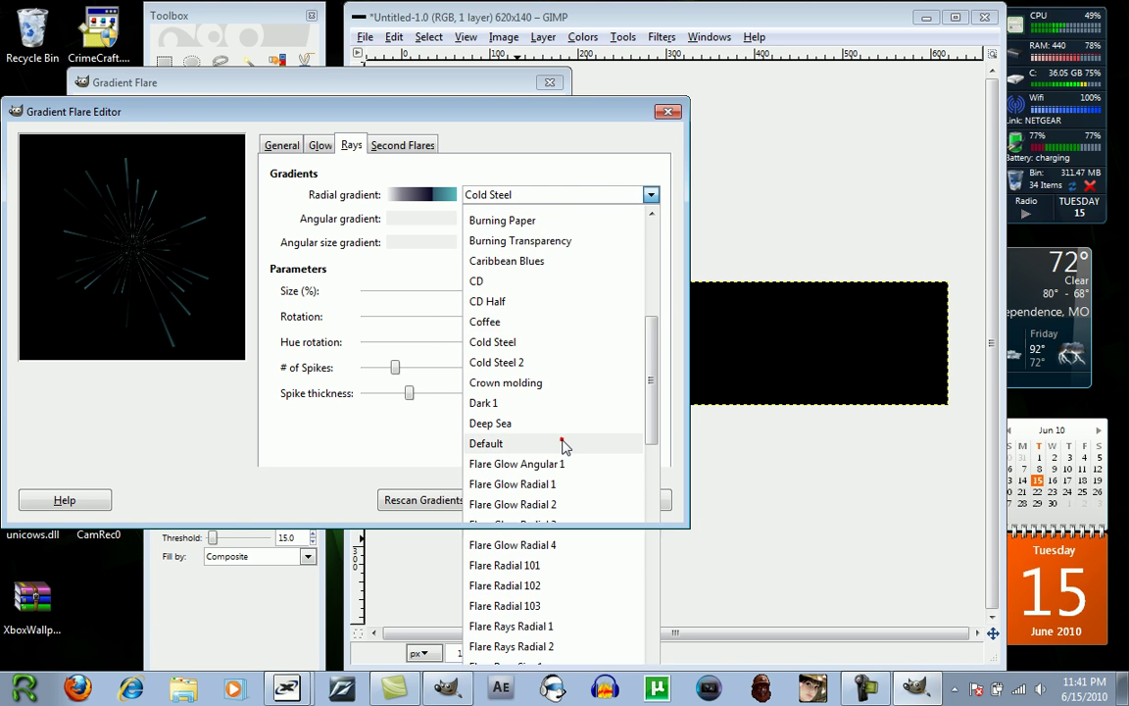
click(563, 440)
click(597, 195)
click(556, 580)
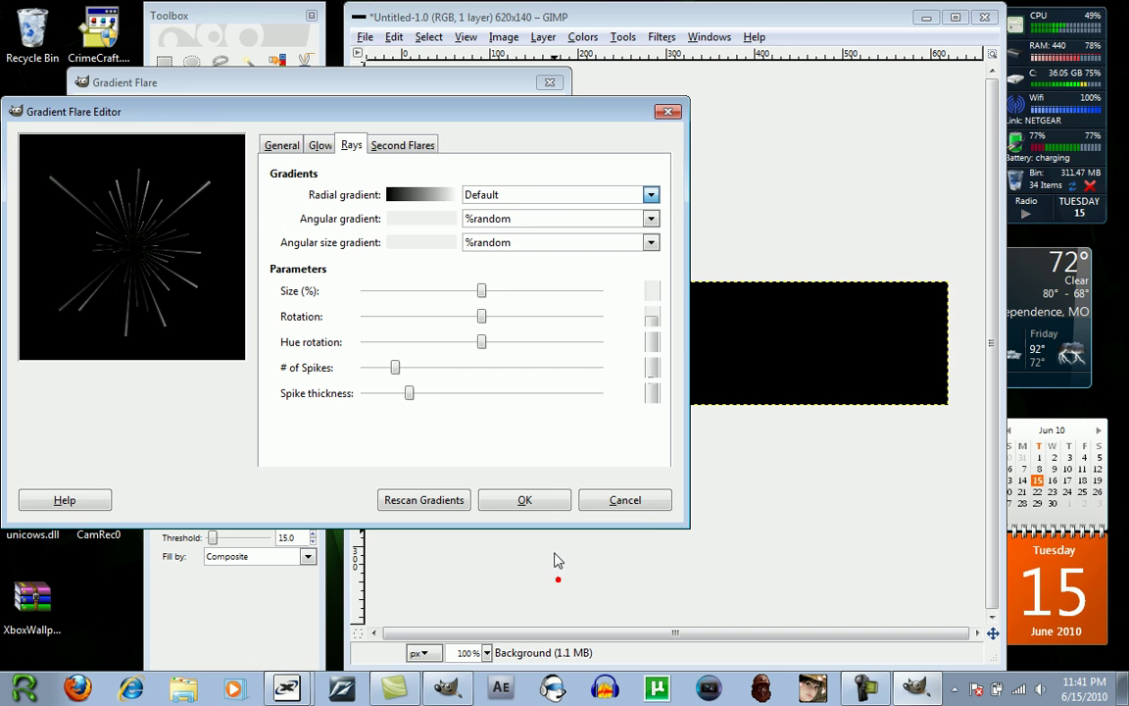
click(552, 200)
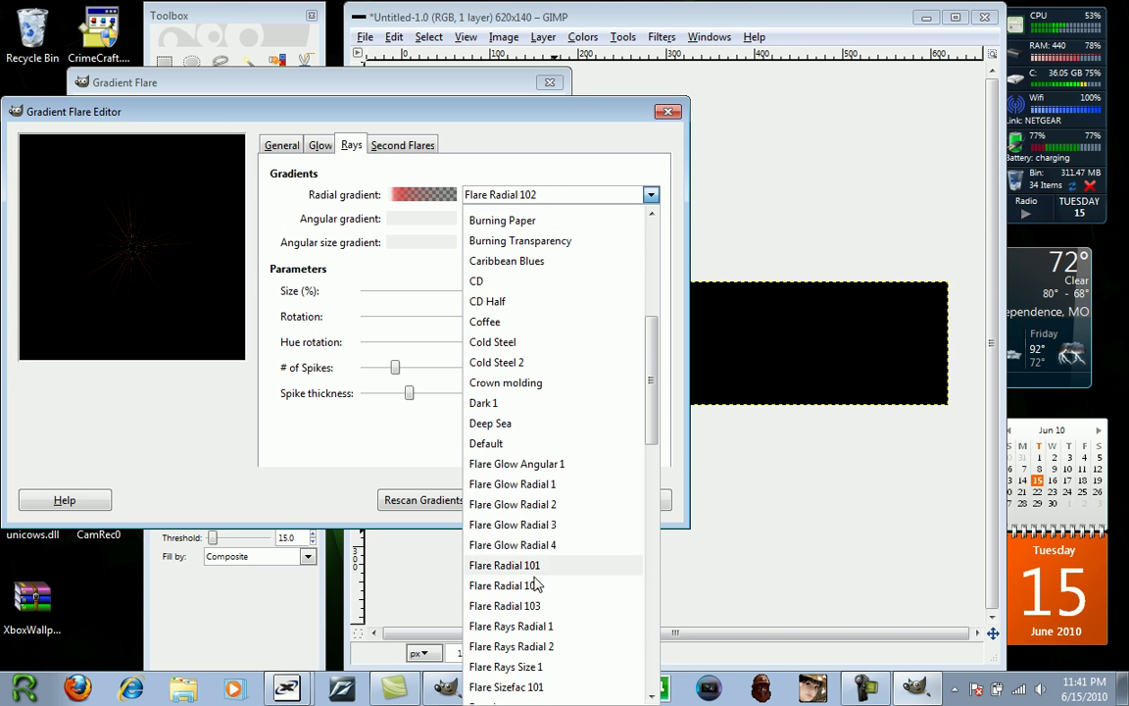
click(544, 544)
click(578, 201)
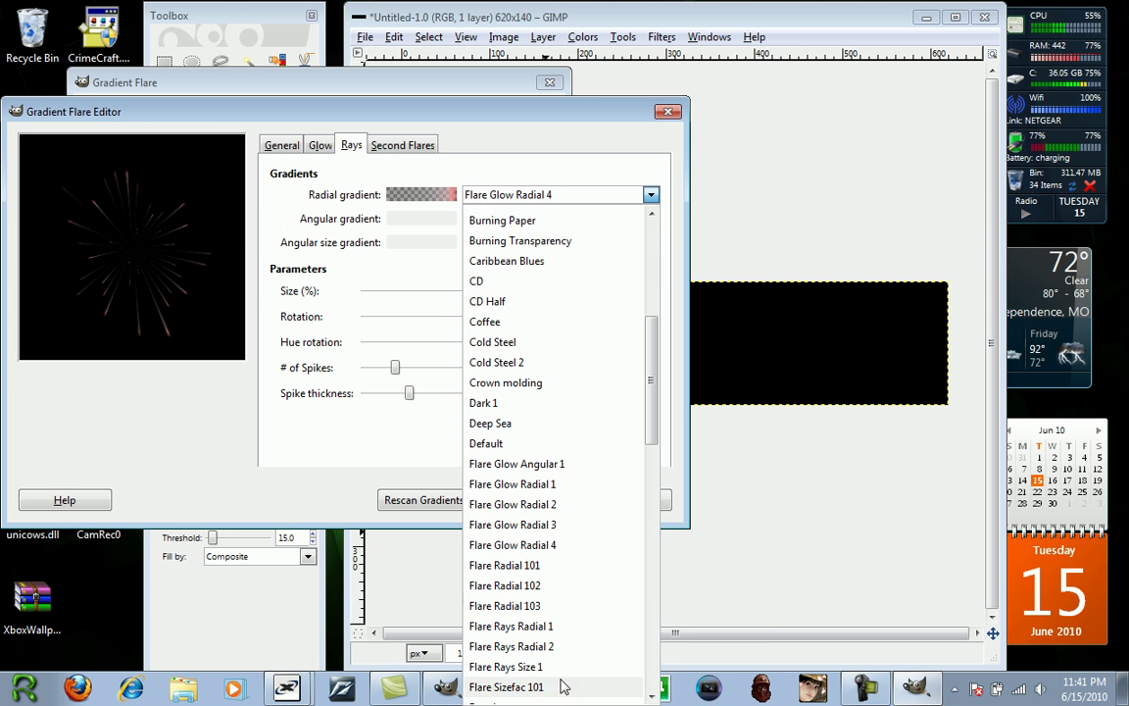
click(554, 688)
click(622, 201)
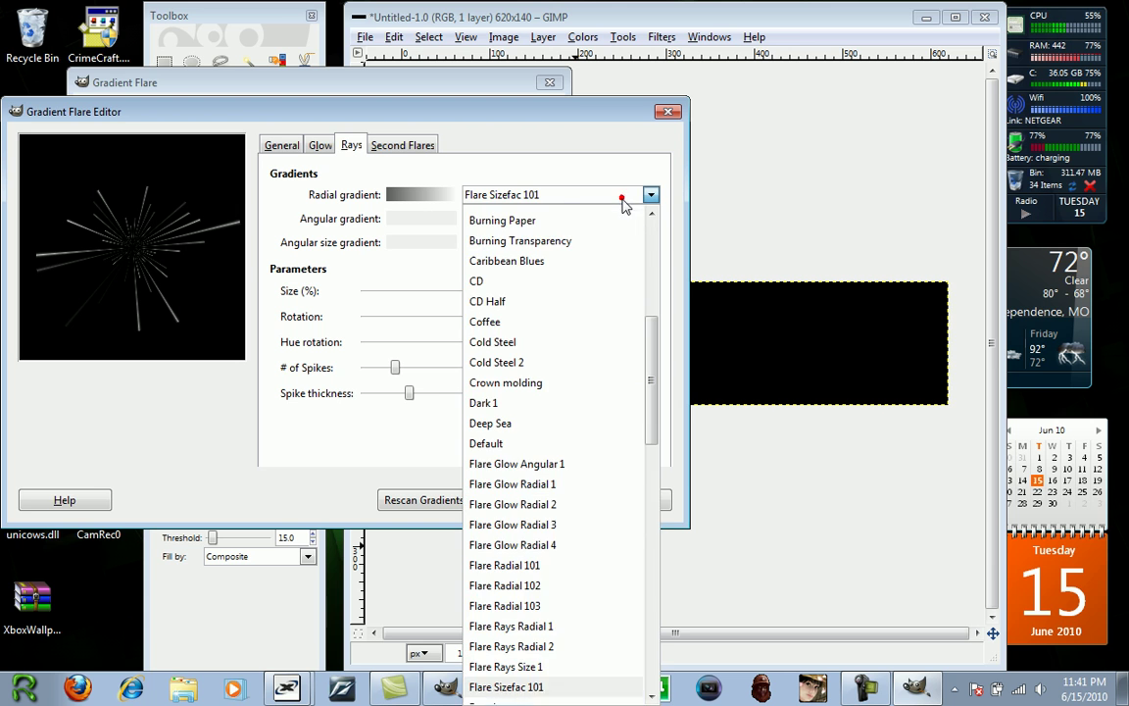
click(558, 343)
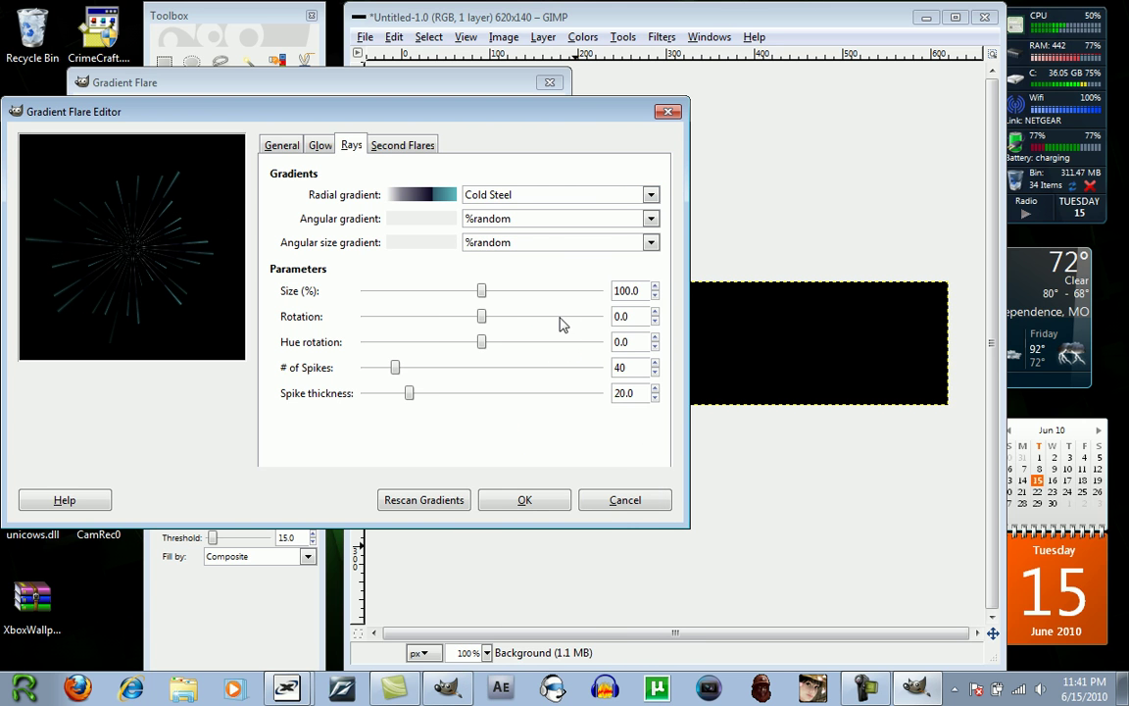
Colour the rays with the Blue Green angular gradient and try Rounded edge for ray size
click(649, 218)
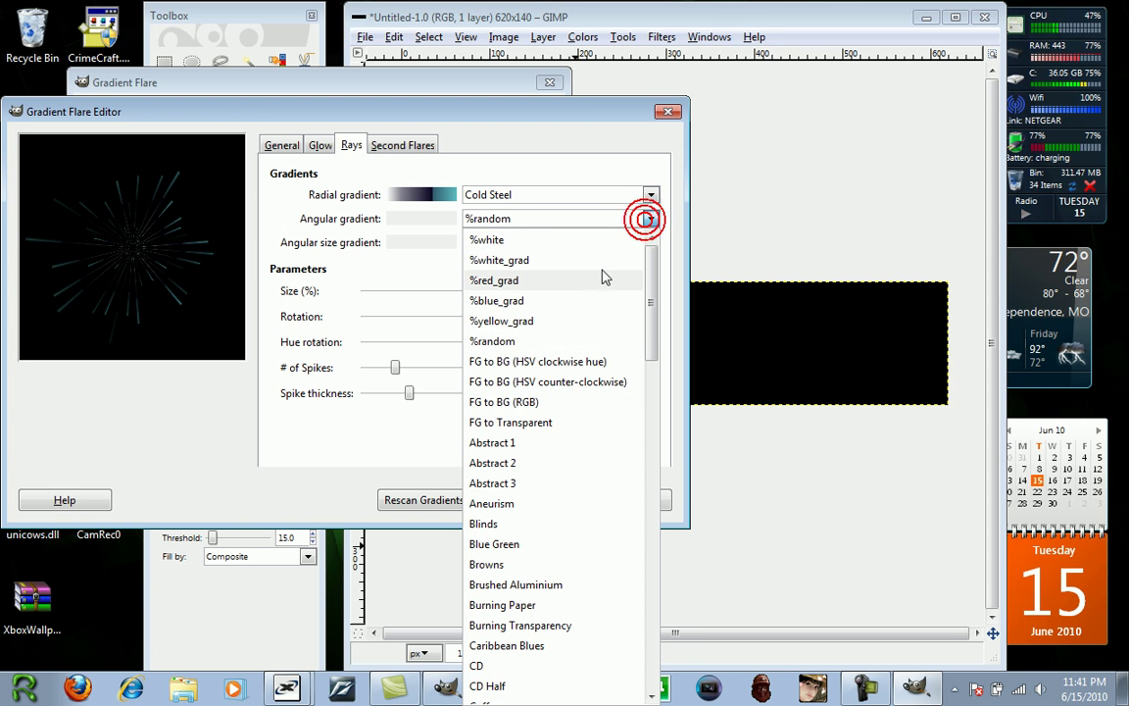
click(564, 540)
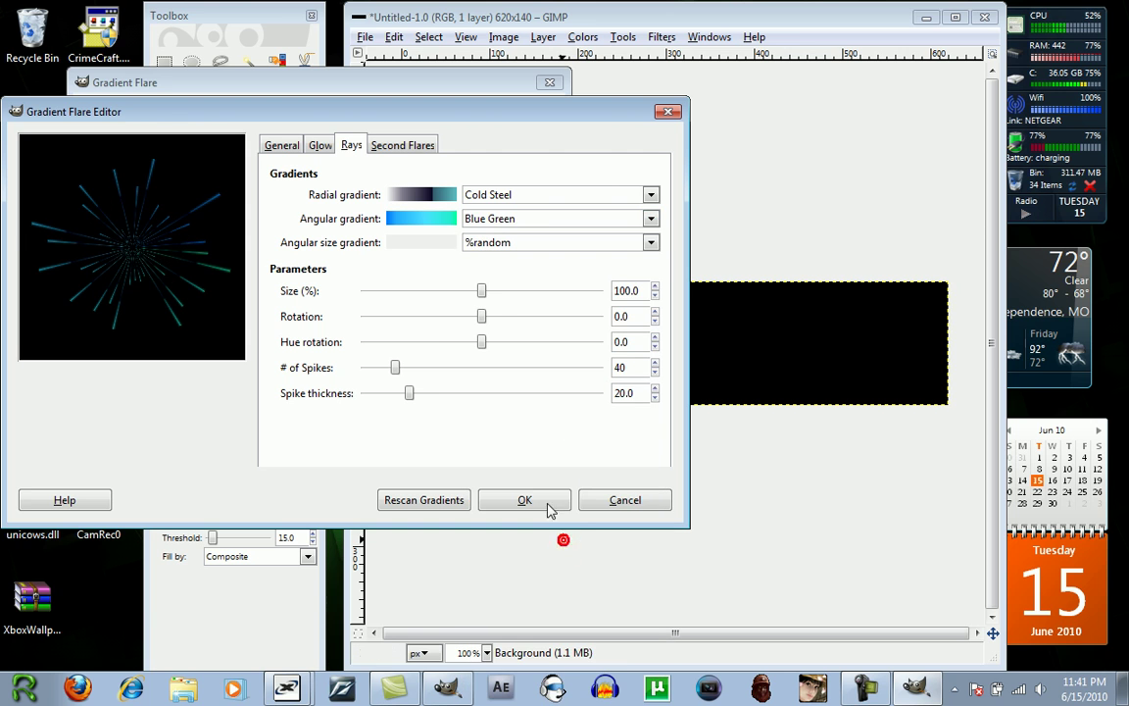
click(649, 245)
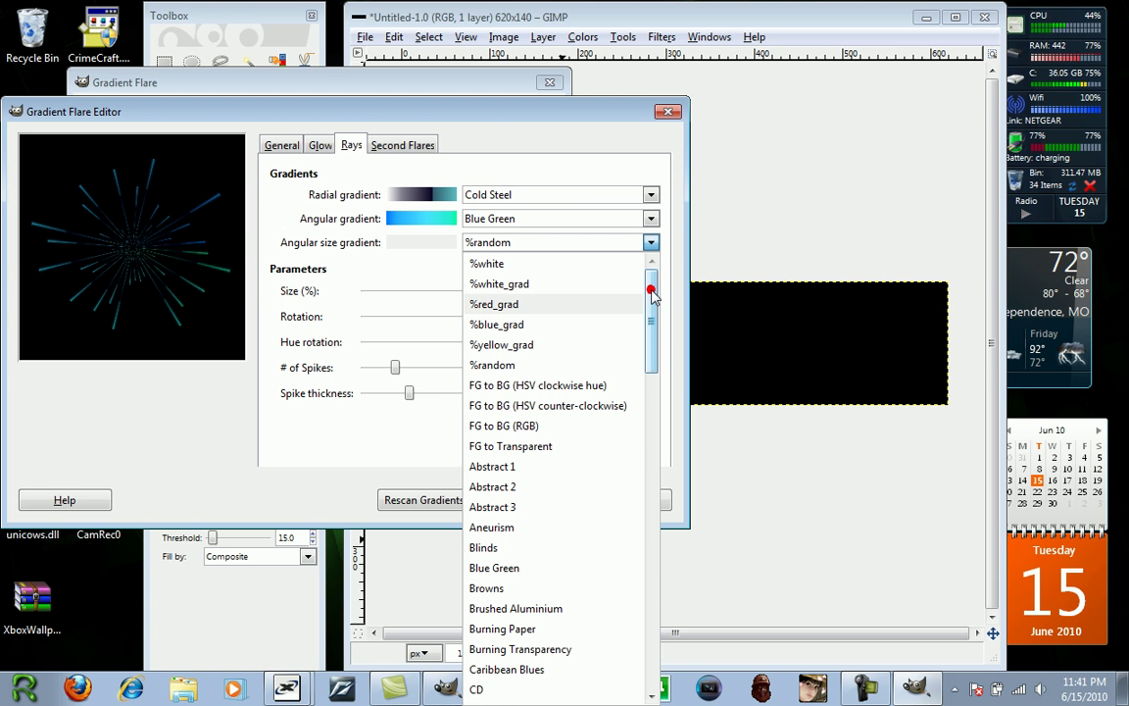
drag(652, 294, 655, 596)
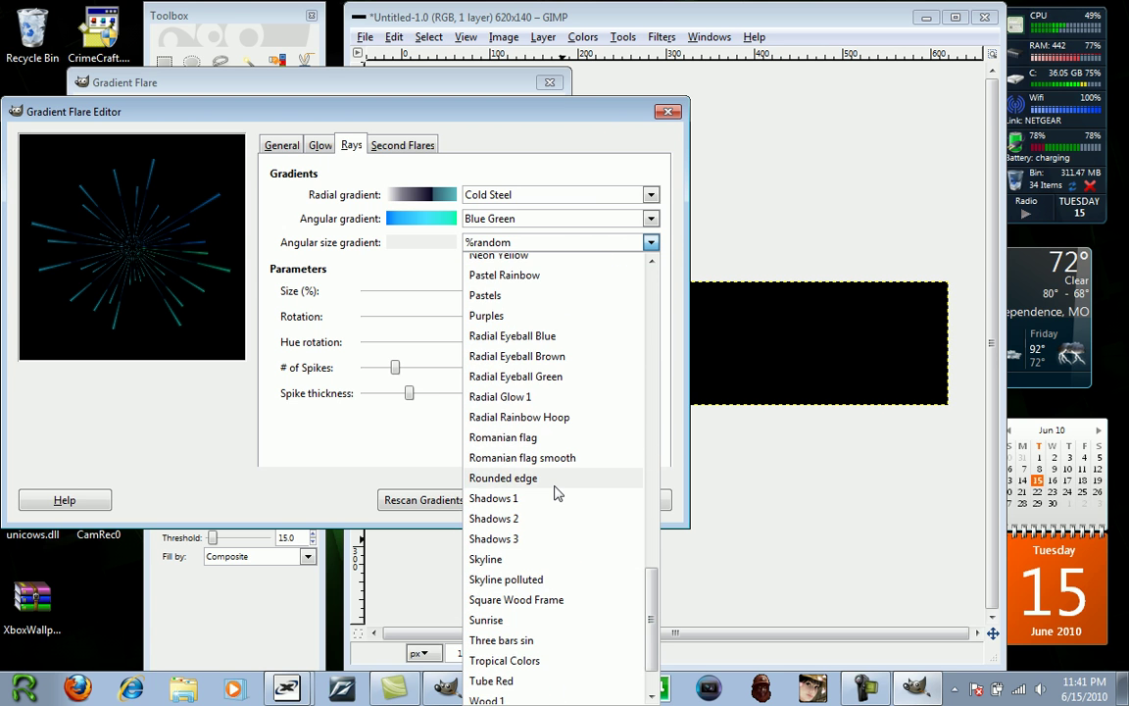
click(504, 478)
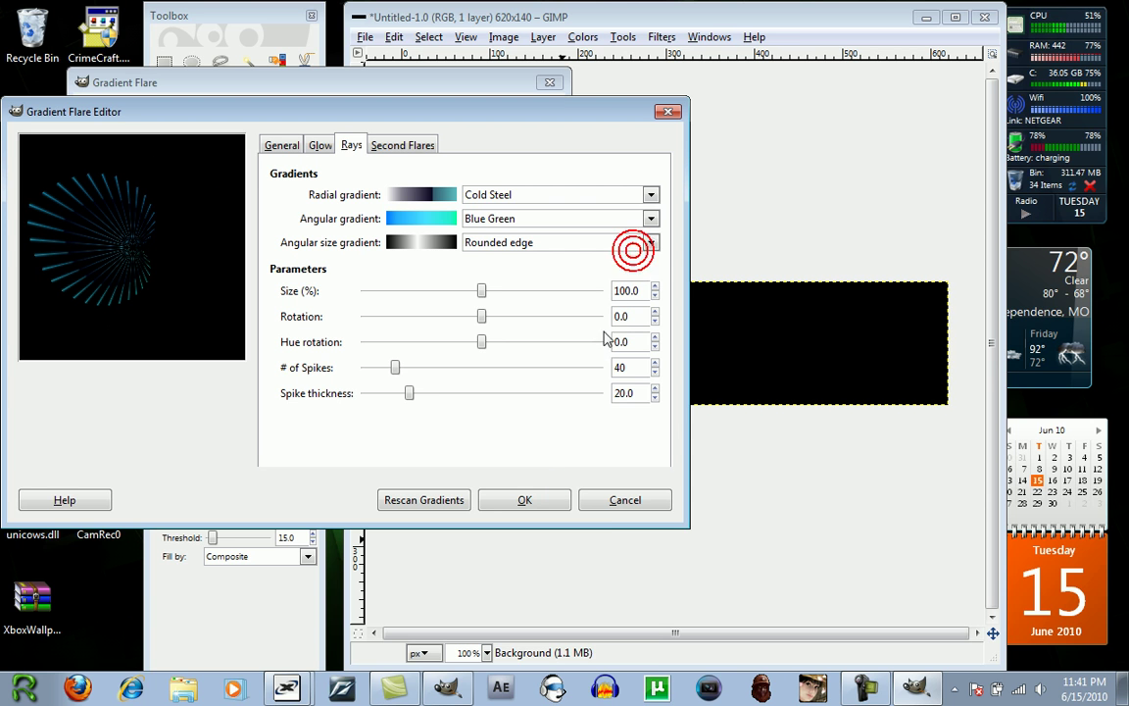
Try Square Wood Frame, Wood 1, Radial Eyeball Green, Shadows 2 and Radial Eyeball Blue as ray-size gradients
click(651, 243)
click(564, 599)
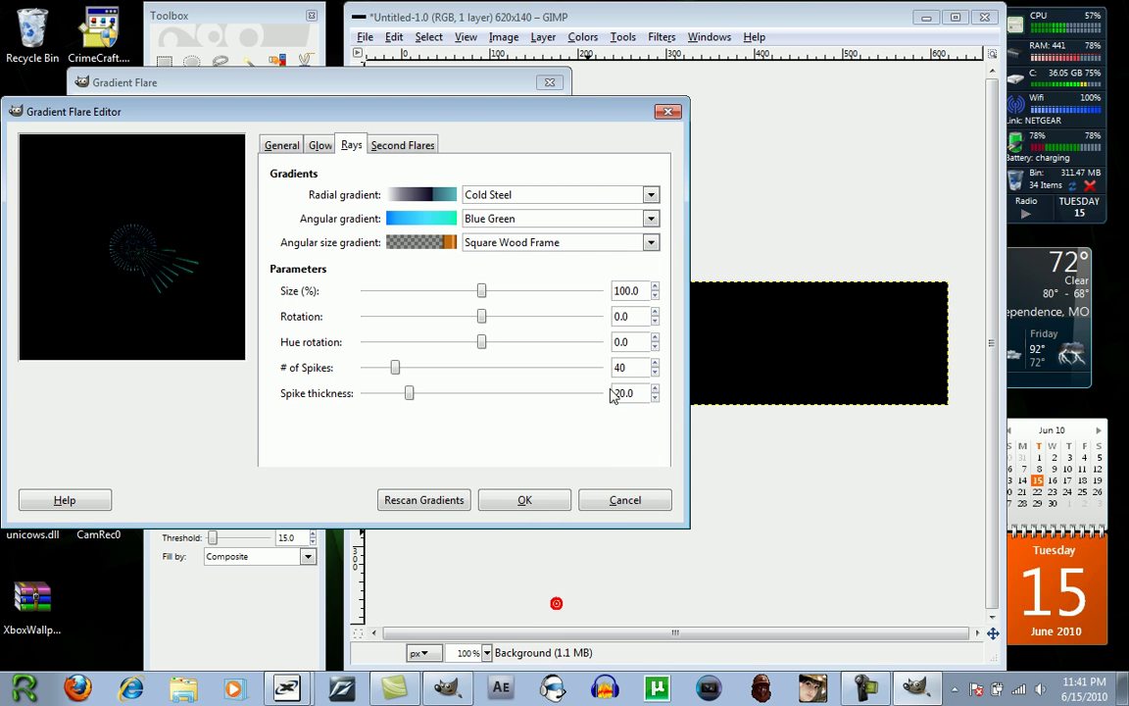
click(651, 243)
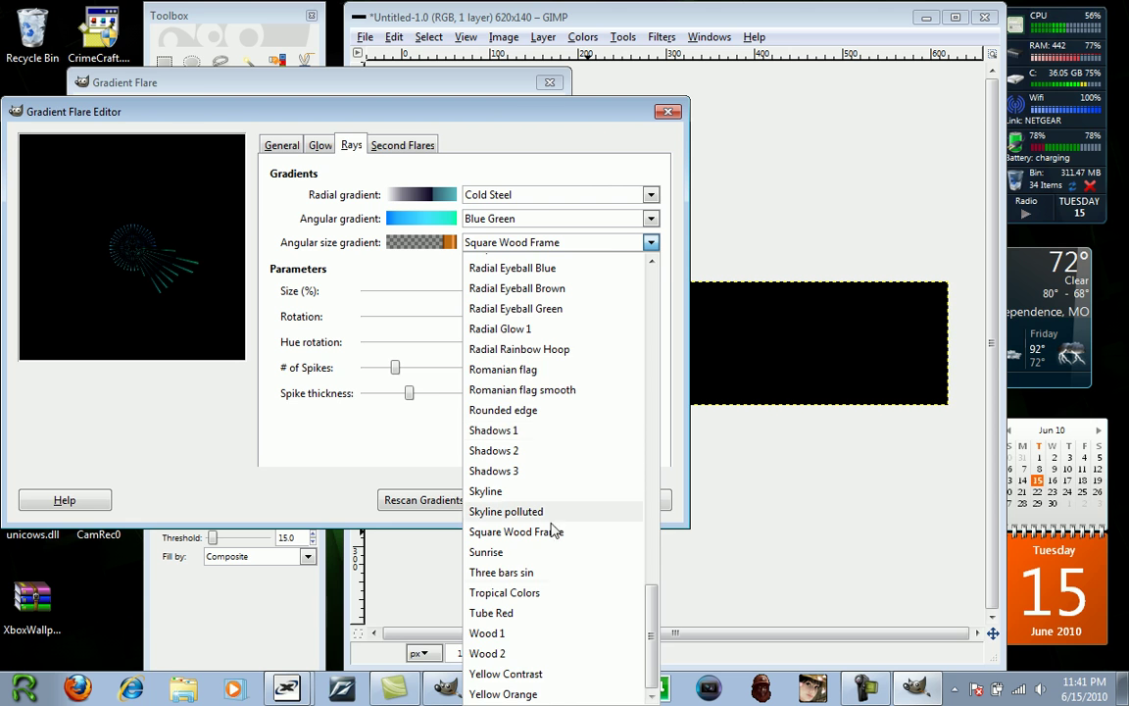
click(552, 633)
click(650, 244)
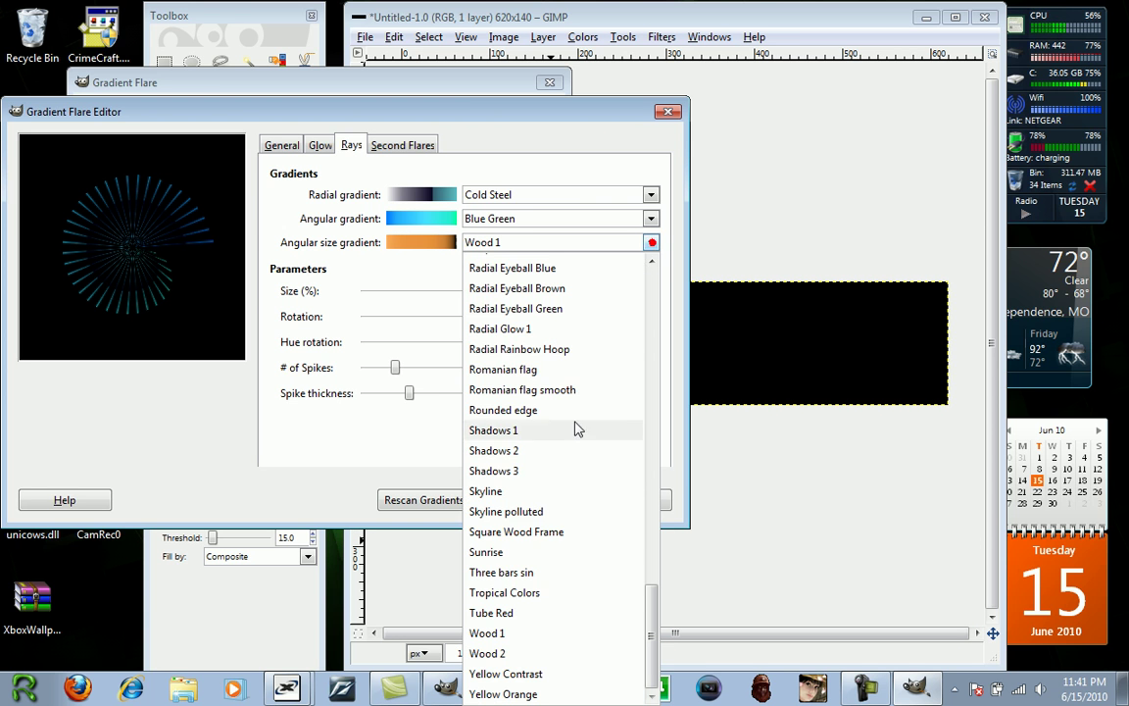
click(561, 312)
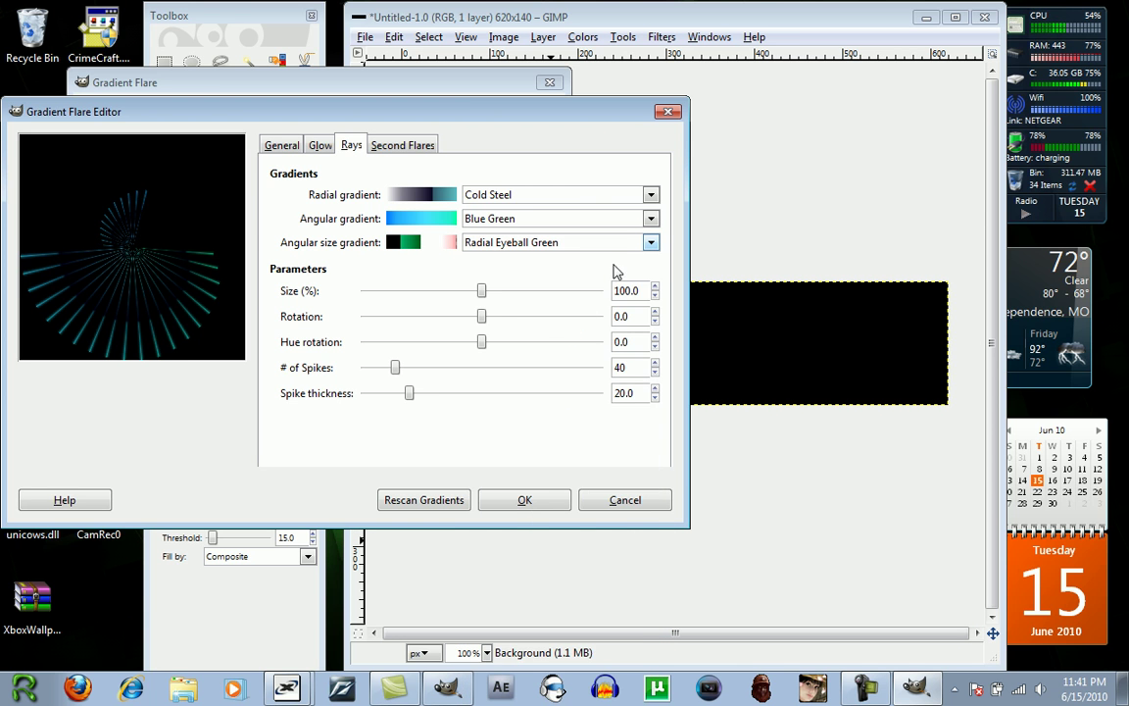
click(650, 243)
click(539, 451)
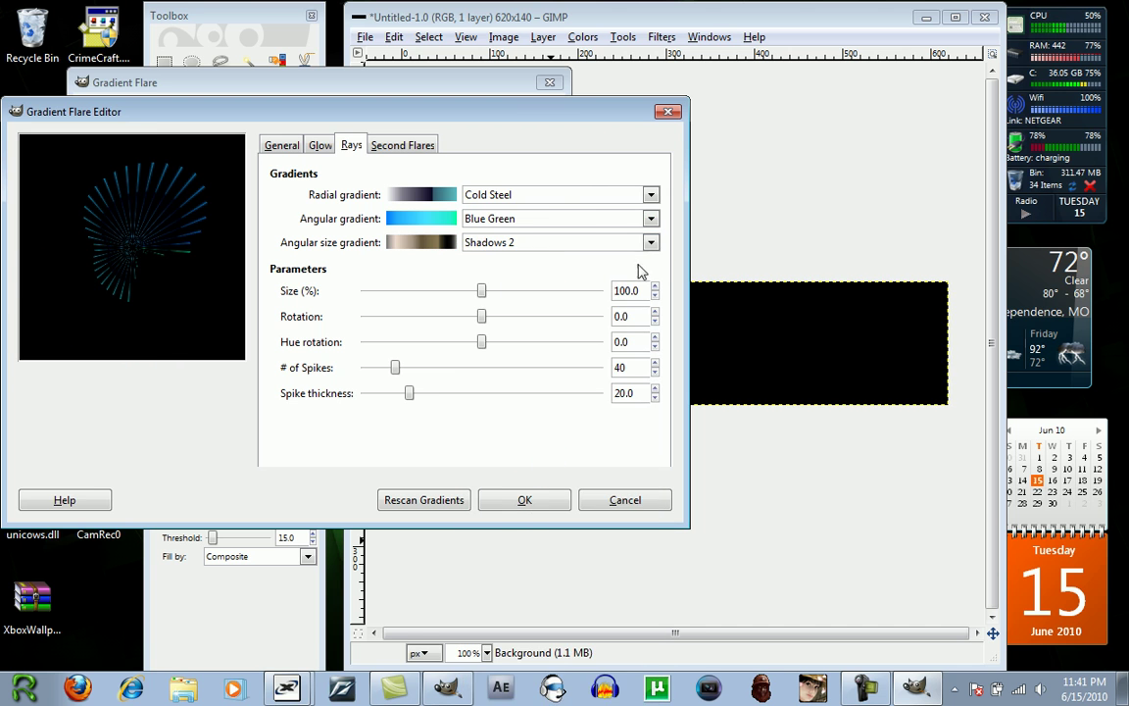
click(654, 243)
click(542, 274)
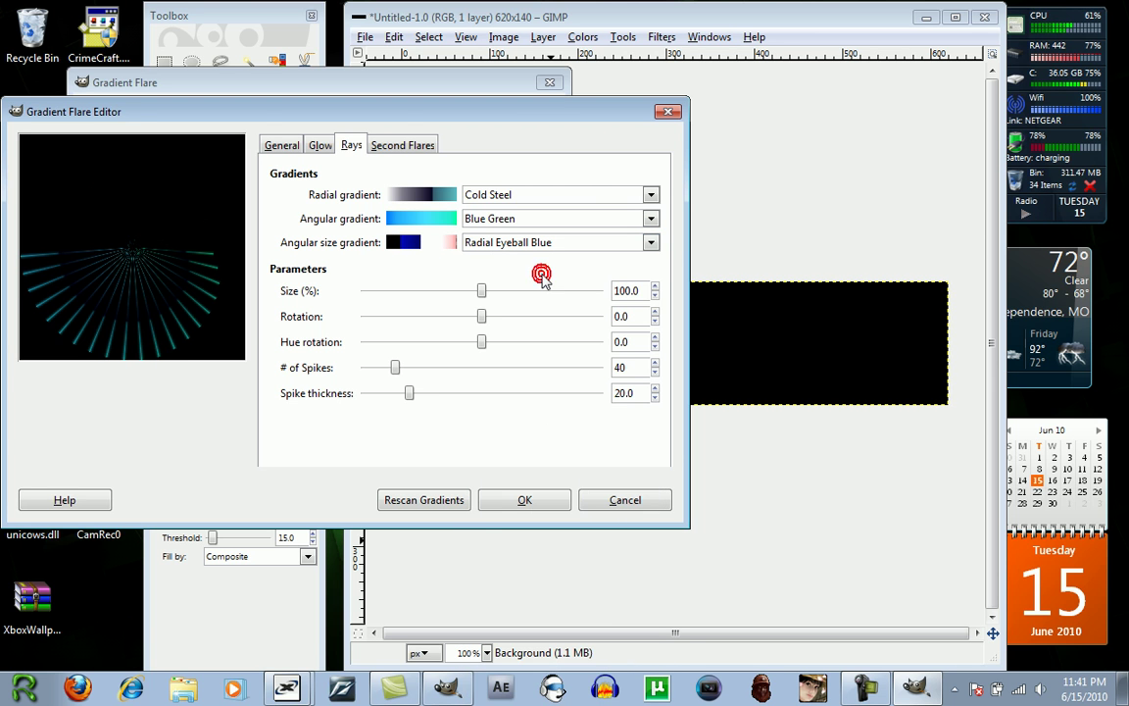
Cycle ray-size gradients through Land 1, Full saturation spectrum CCW and Dark 1, settling on CD Half
click(636, 250)
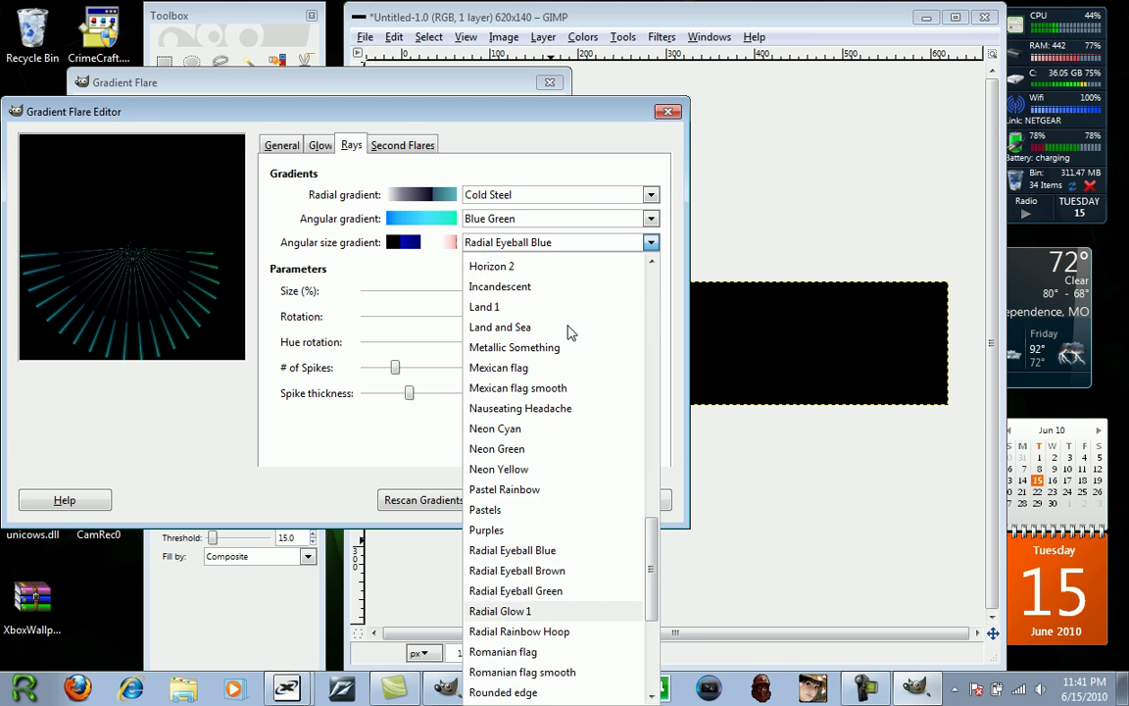
click(550, 312)
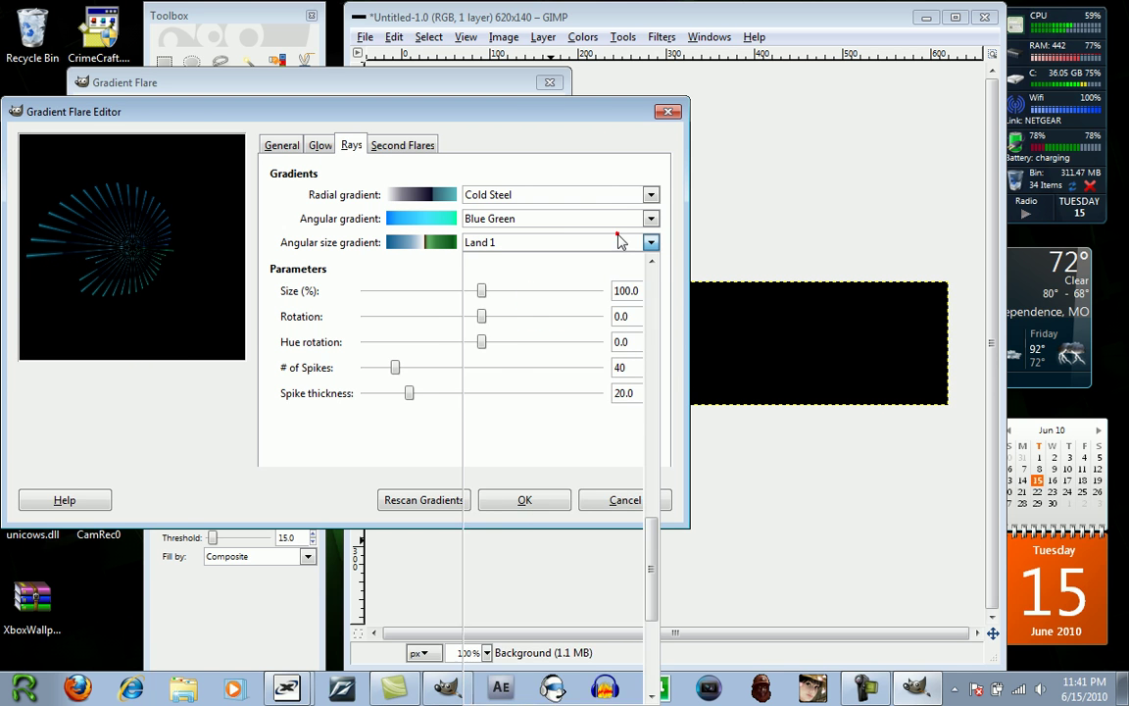
click(620, 244)
scroll(578, 328, up, 3)
click(568, 300)
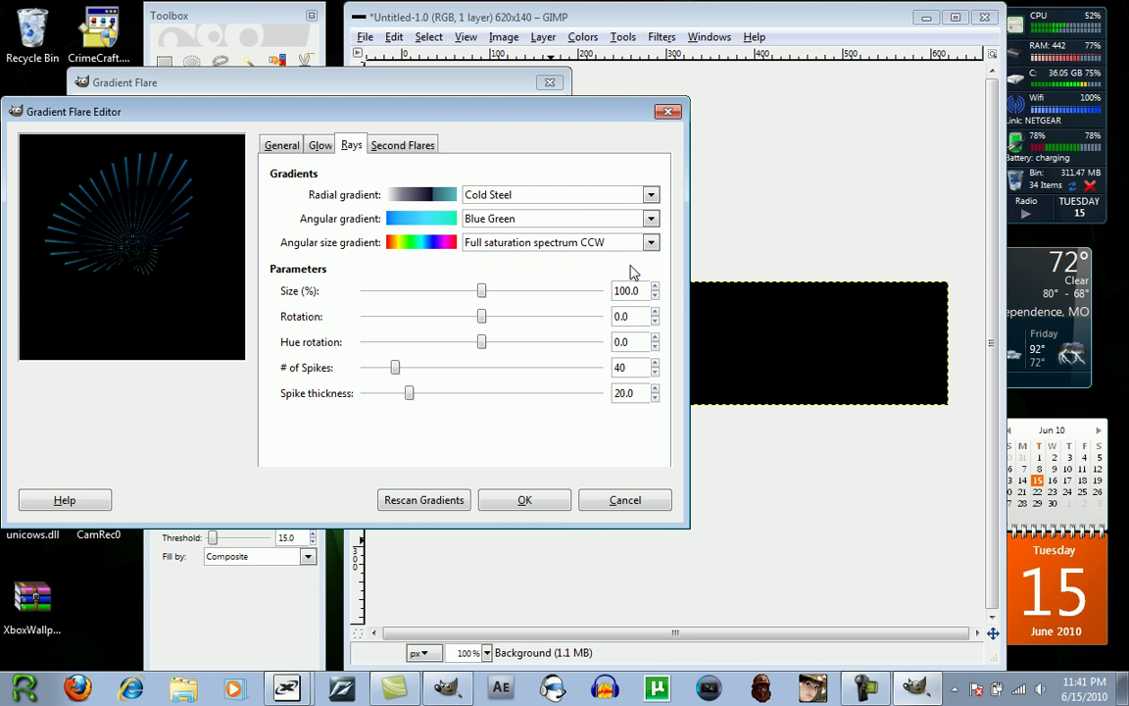
click(647, 243)
scroll(588, 359, up, 6)
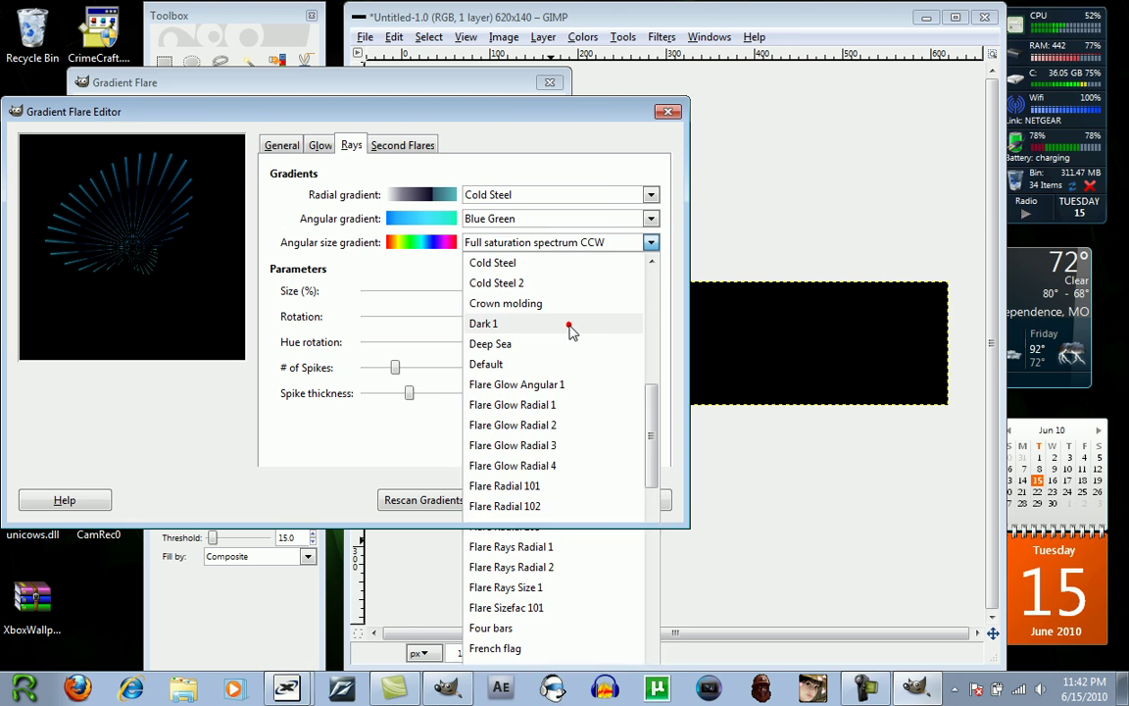
click(572, 323)
click(642, 244)
scroll(600, 411, up, 4)
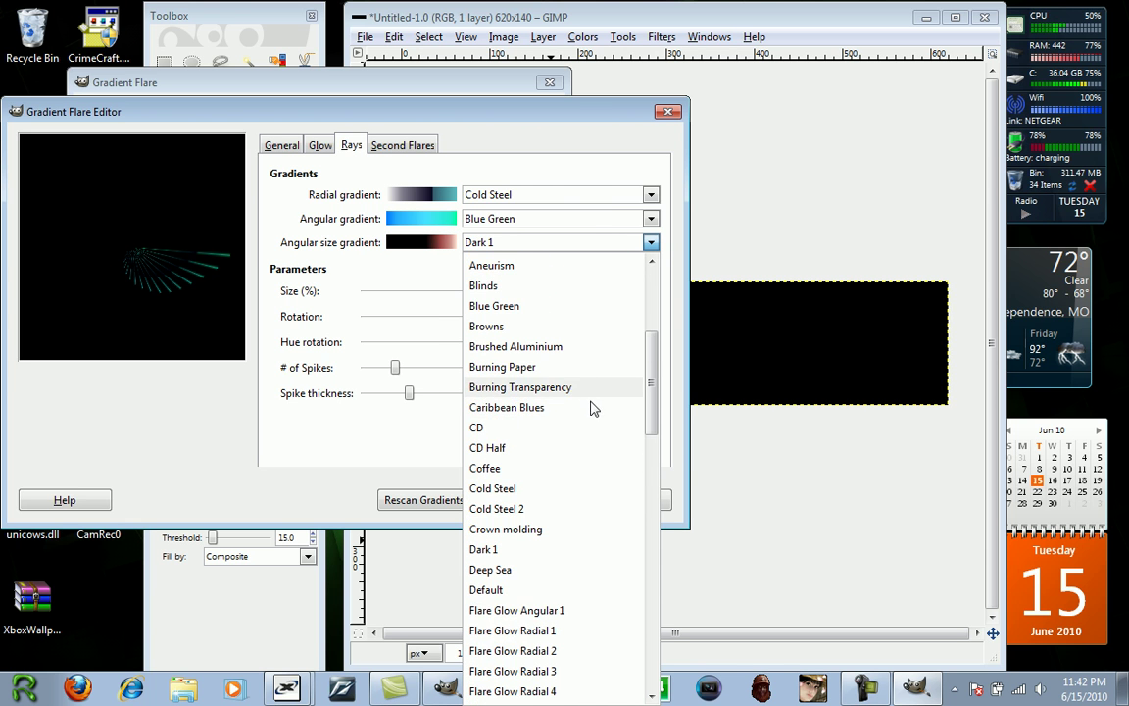
click(544, 453)
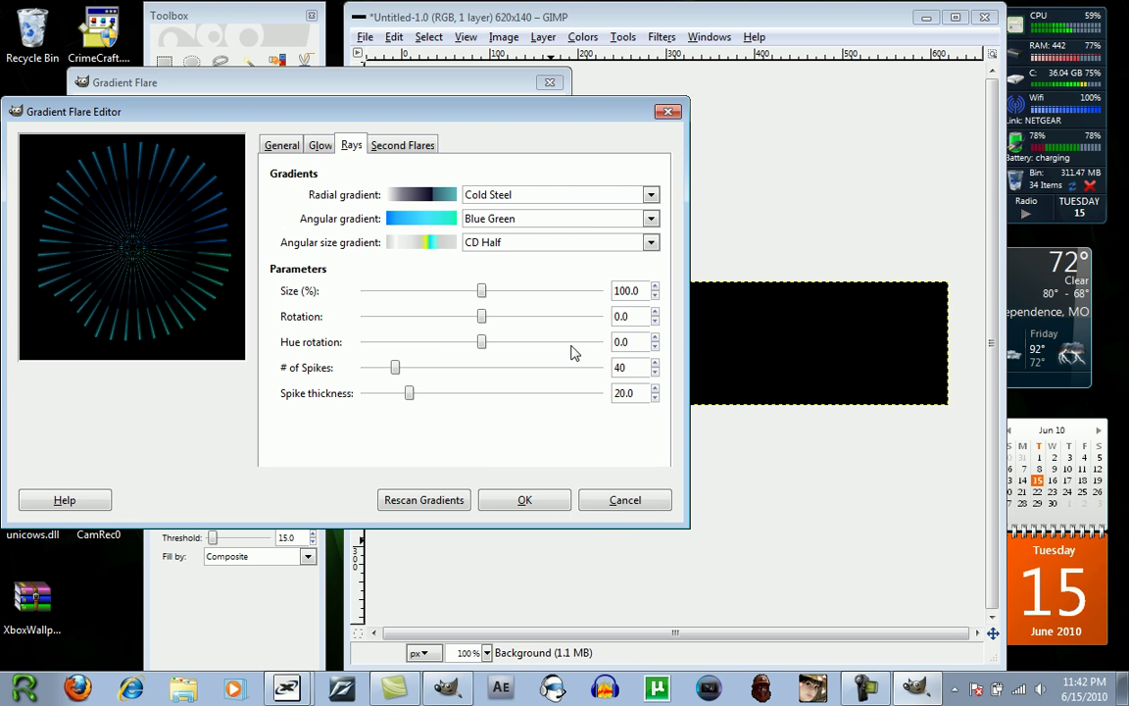
click(648, 243)
scroll(588, 368, up, 3)
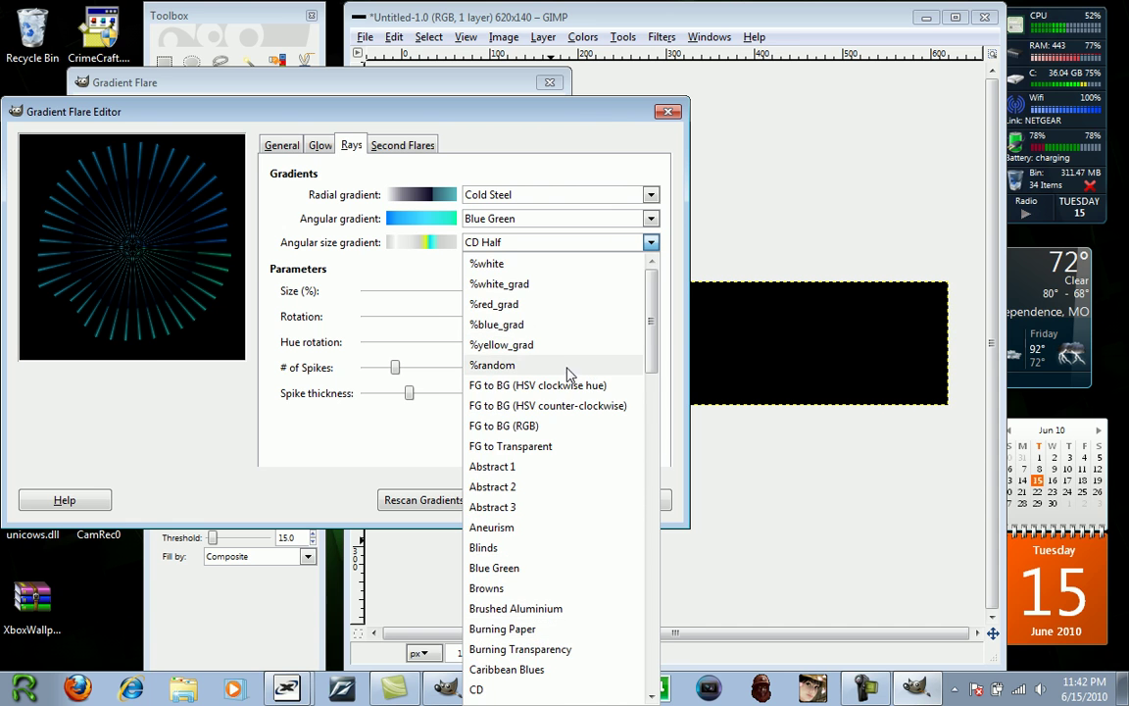
Use %random ray-size gradient with size 117.7%, rotation -8.8, 300 spikes and thickness 75
click(546, 366)
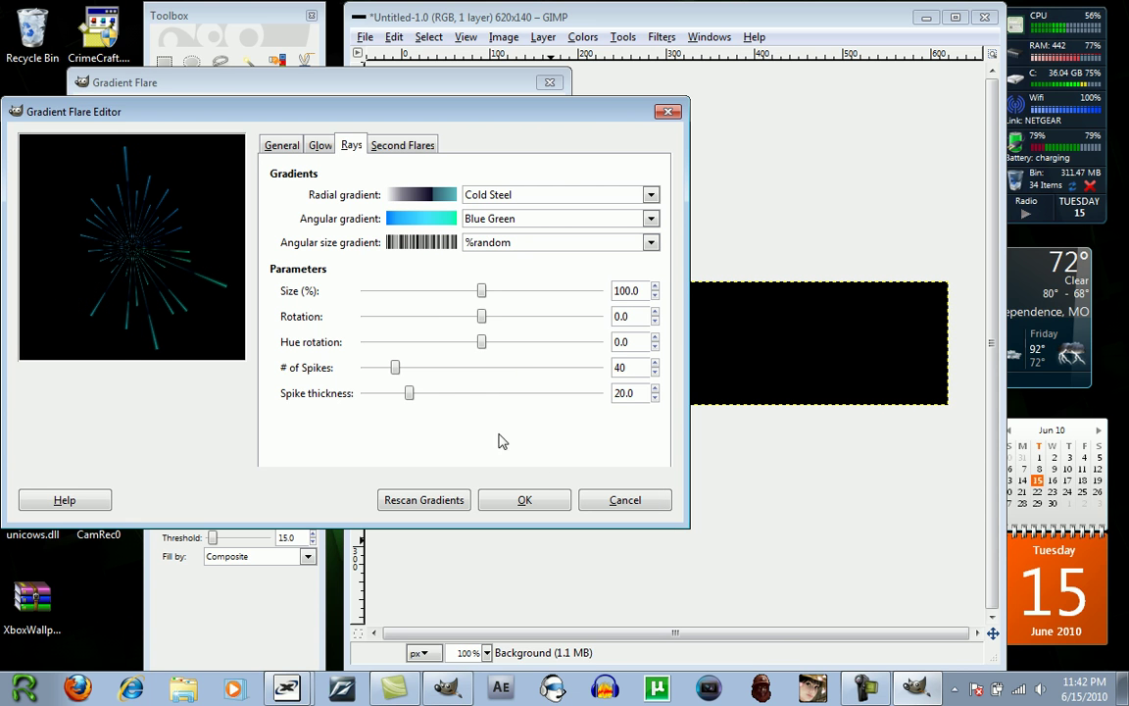
drag(481, 291, 508, 295)
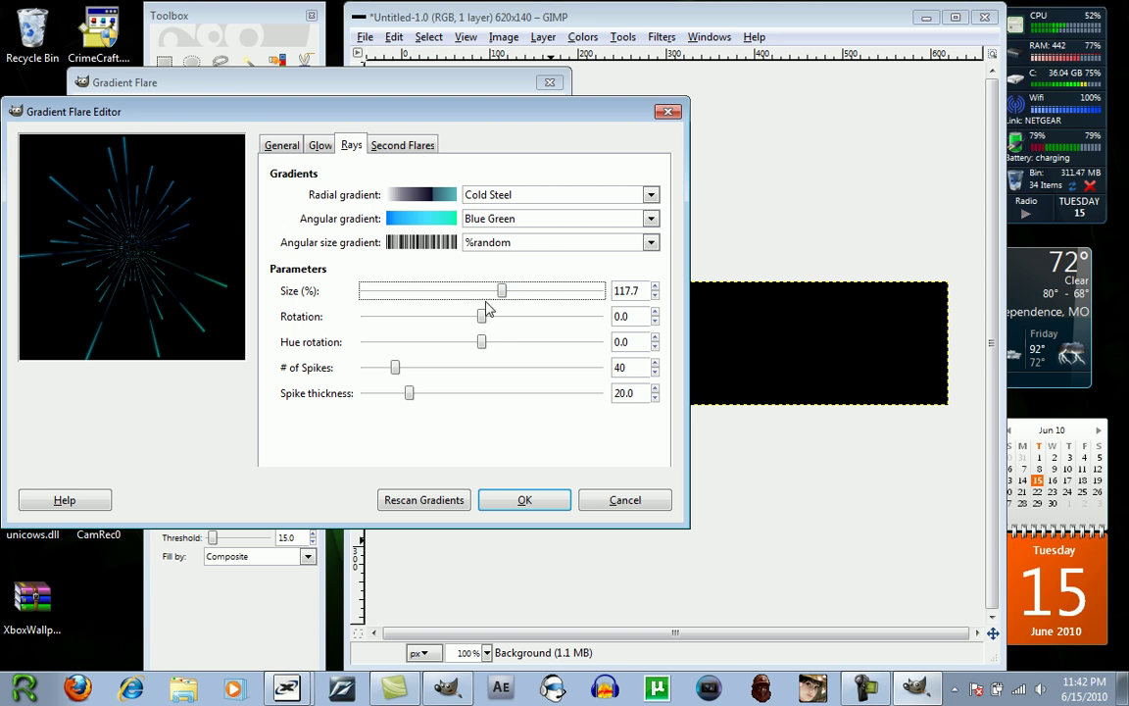
mouse_move(478, 324)
mouse_down()
mouse_move(500, 320)
mouse_move(481, 327)
mouse_up()
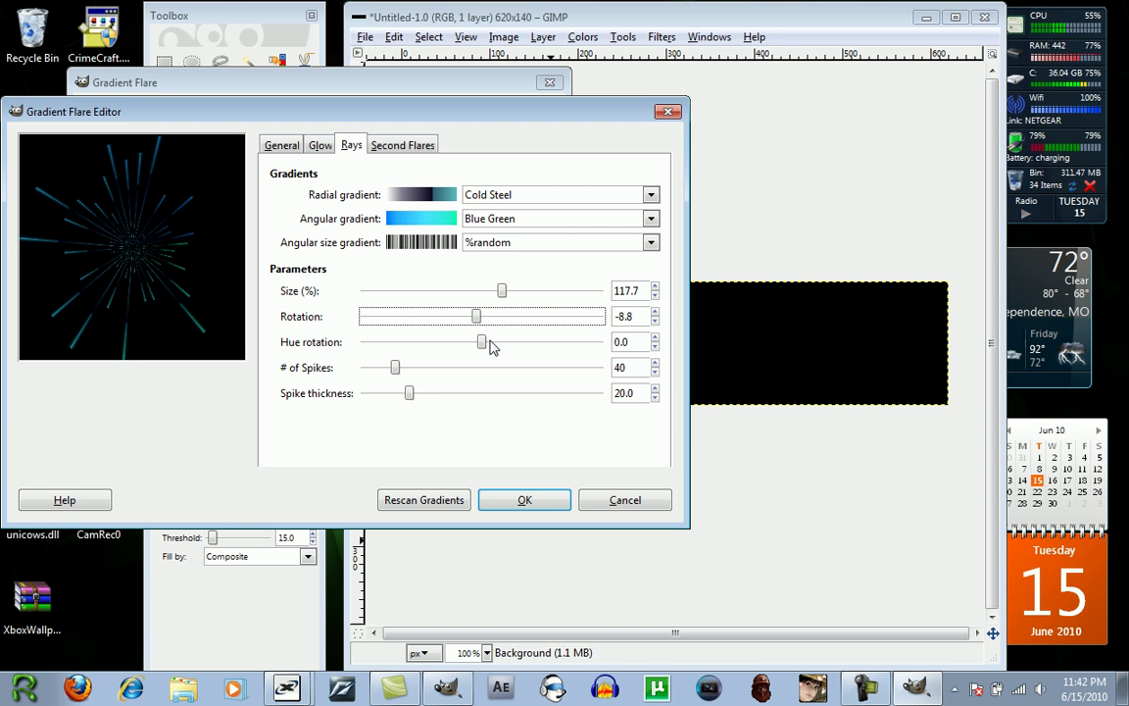
drag(398, 374, 605, 386)
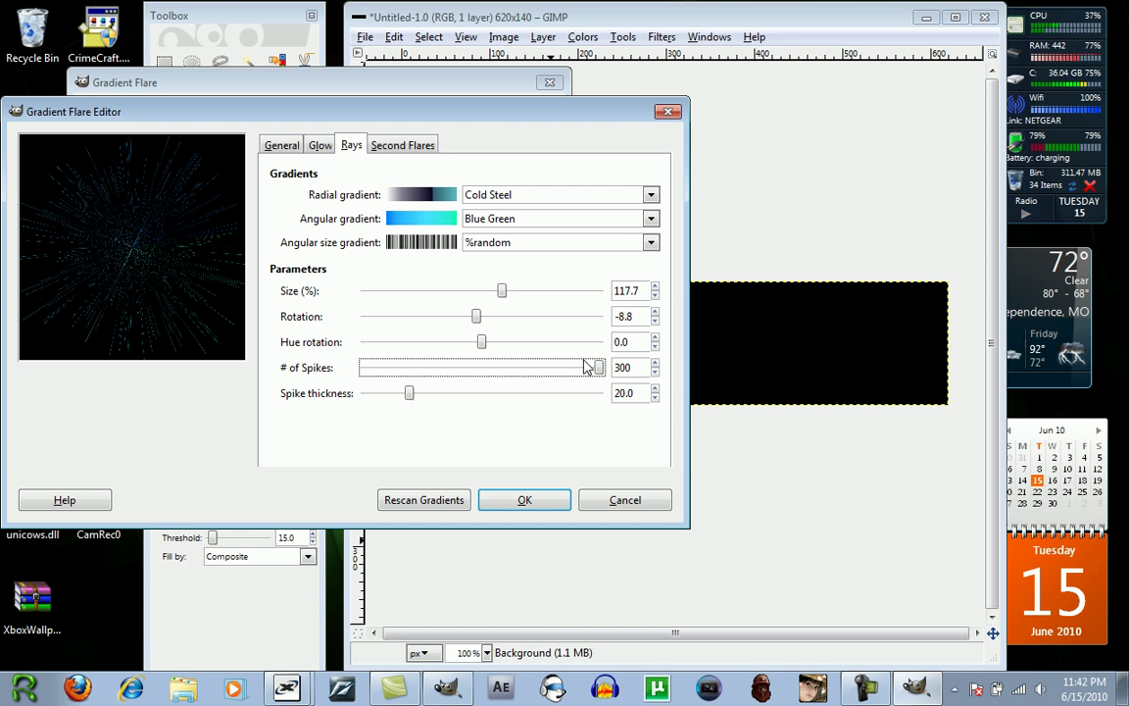
drag(409, 393, 638, 392)
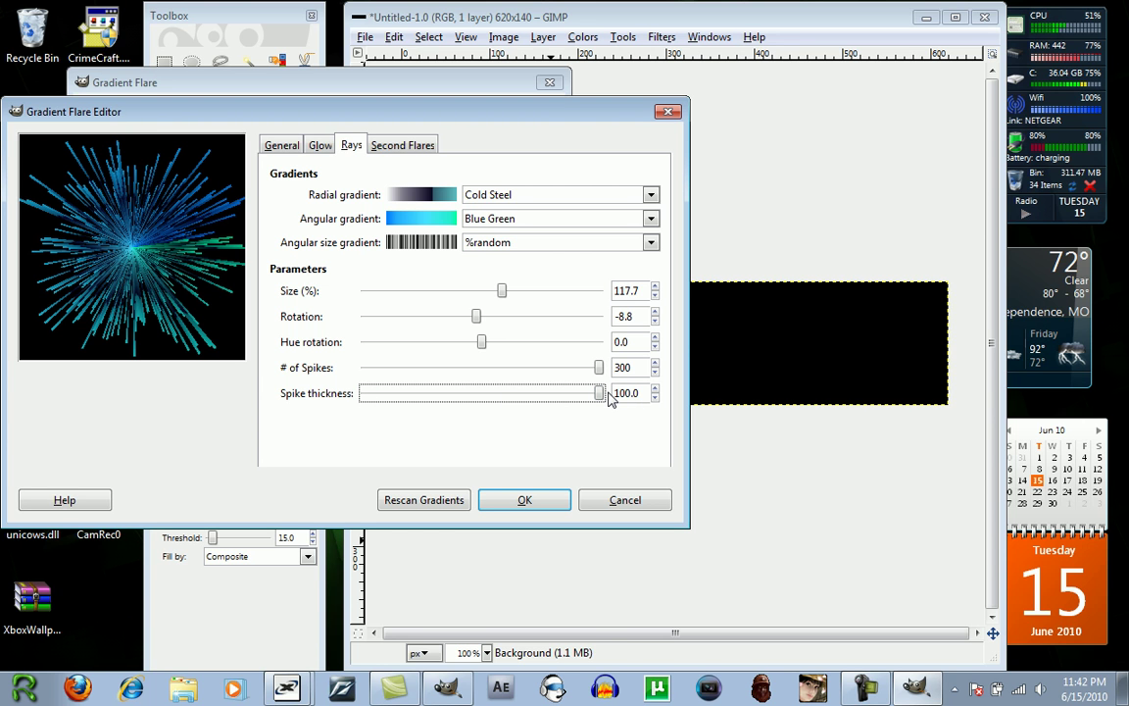
drag(603, 397, 542, 399)
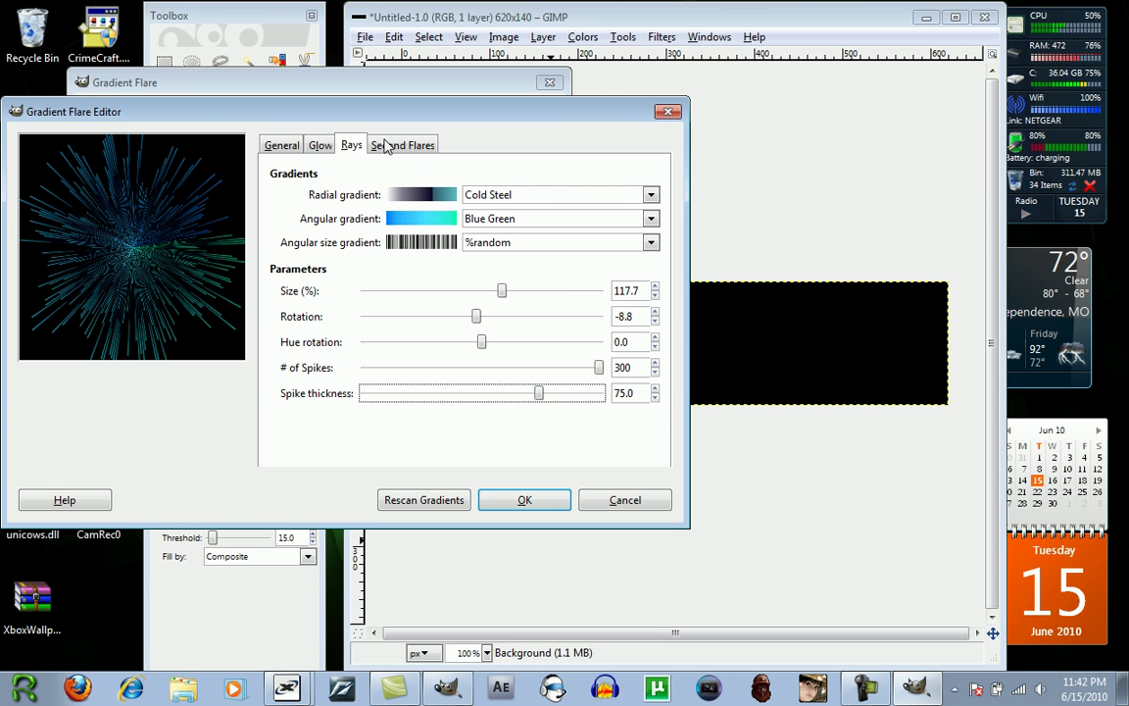
On the Second Flares settings, try Coffee, then Flare Glow Angular 1 as the radial gradient
click(418, 147)
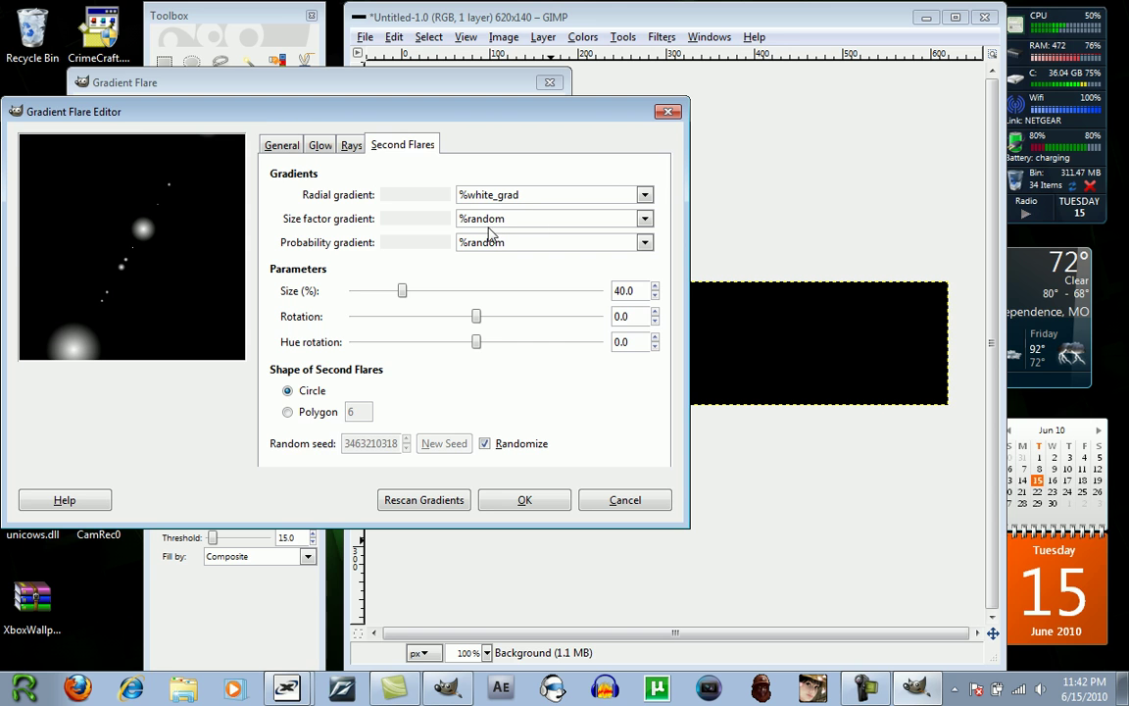
click(289, 148)
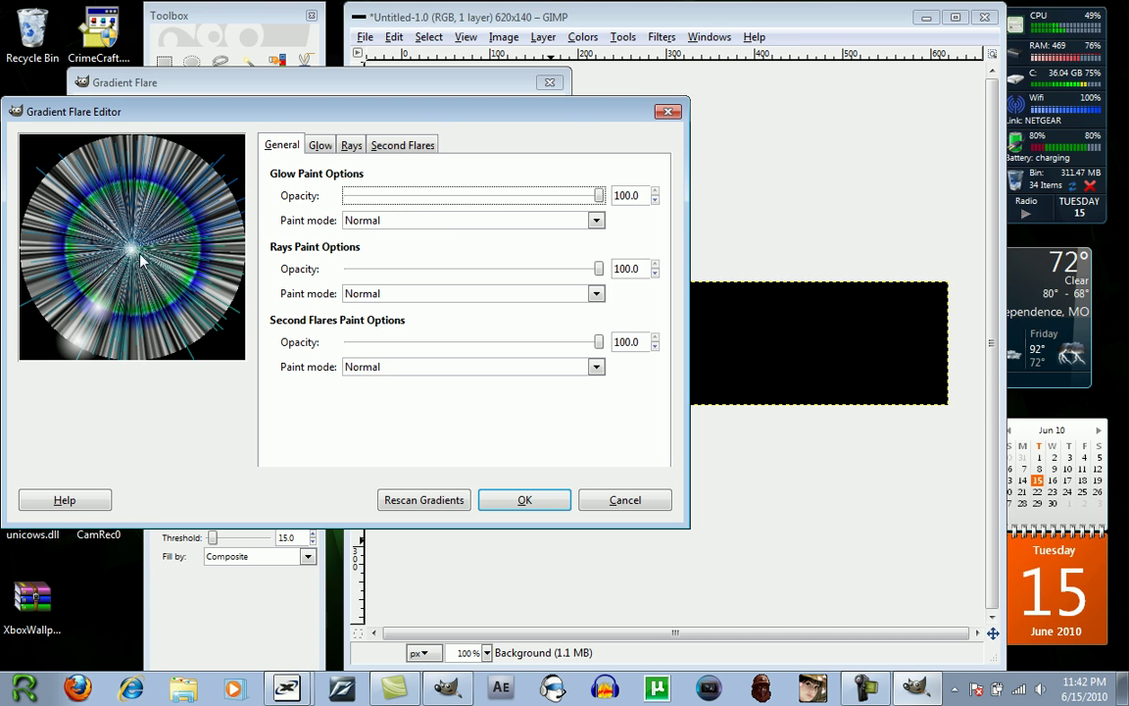
click(387, 146)
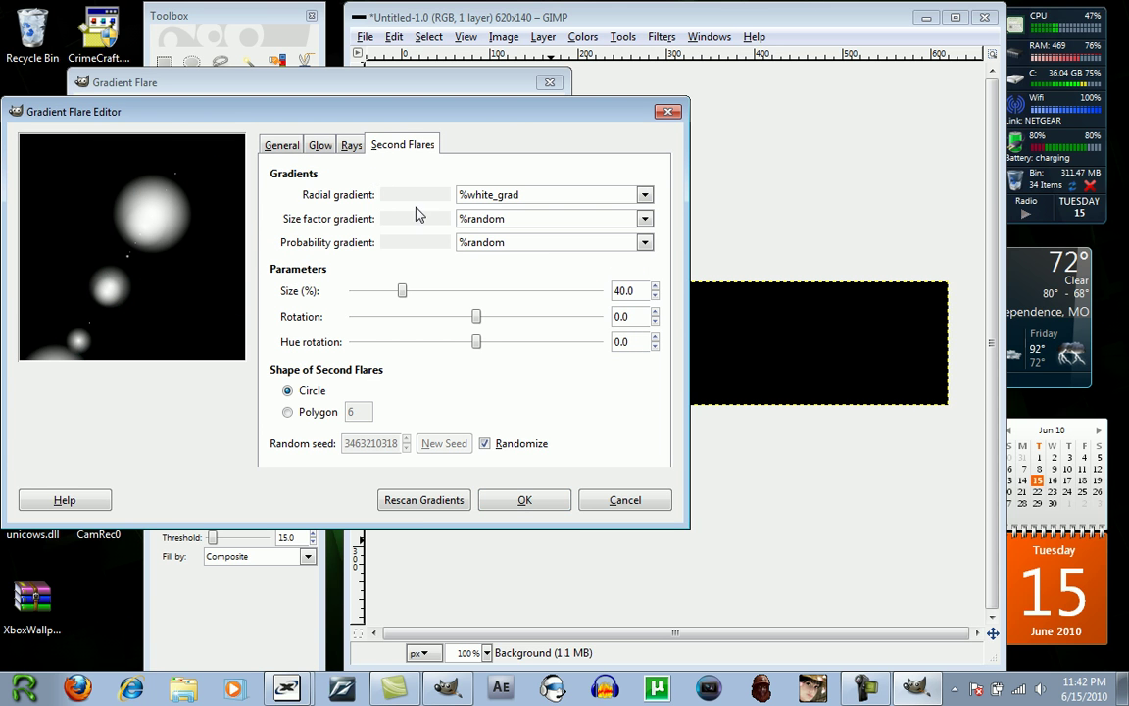
click(624, 195)
scroll(575, 348, down, 10)
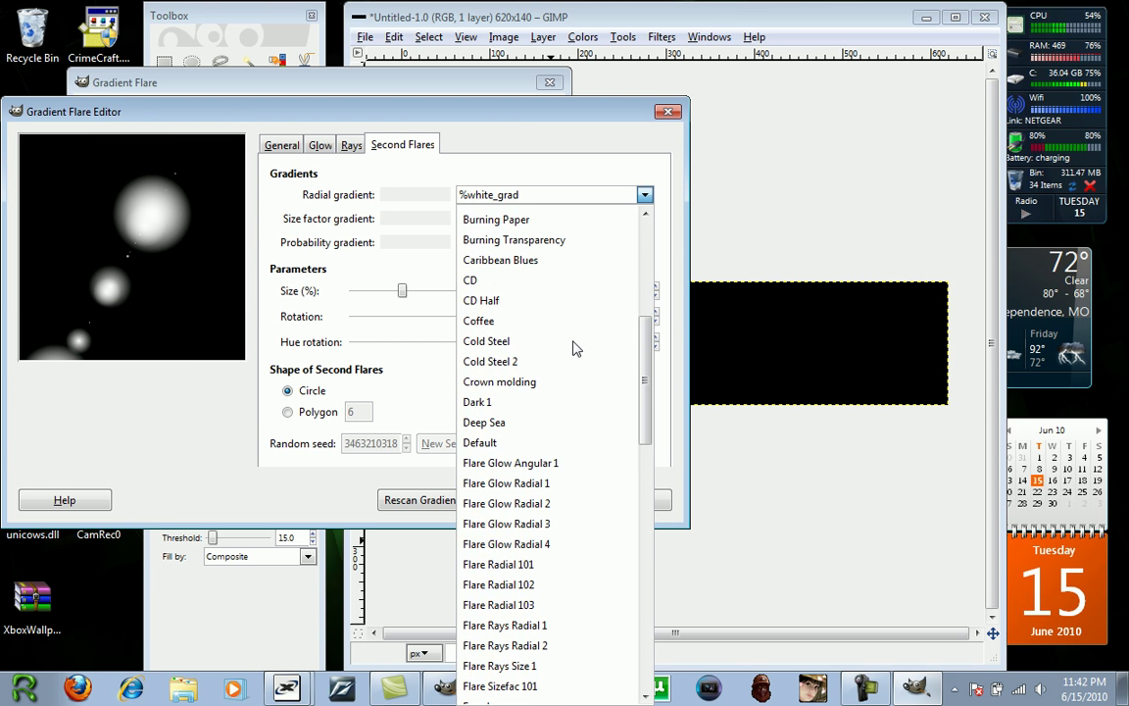
scroll(575, 348, up, 2)
click(519, 261)
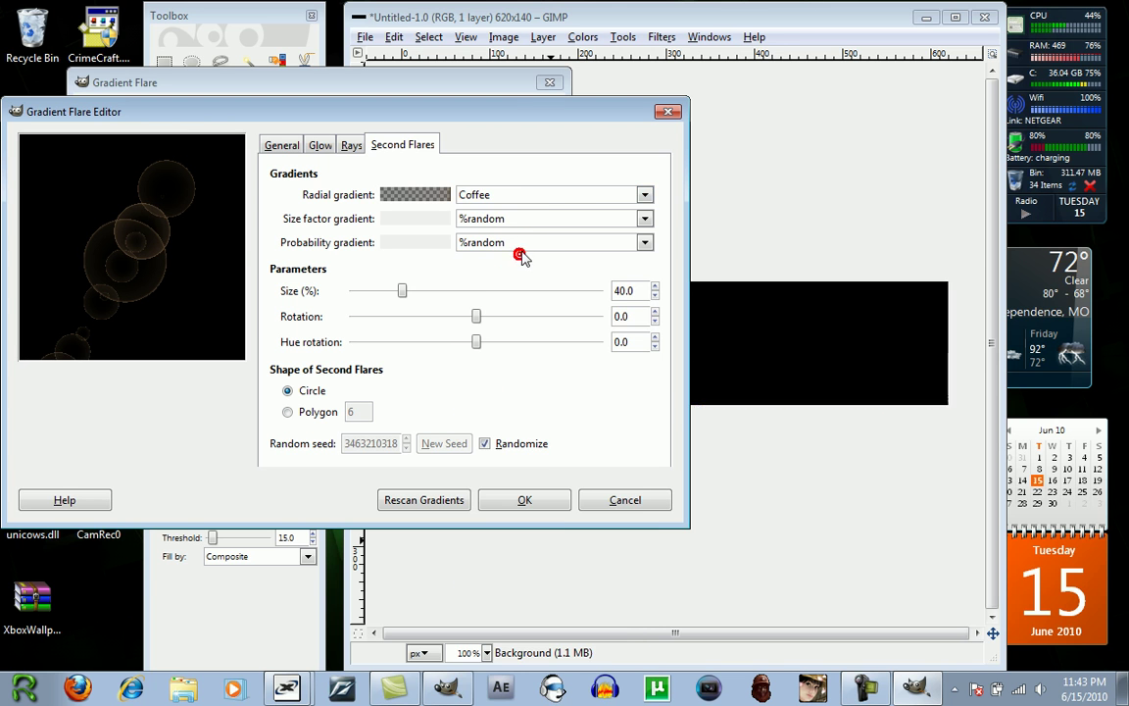
click(585, 194)
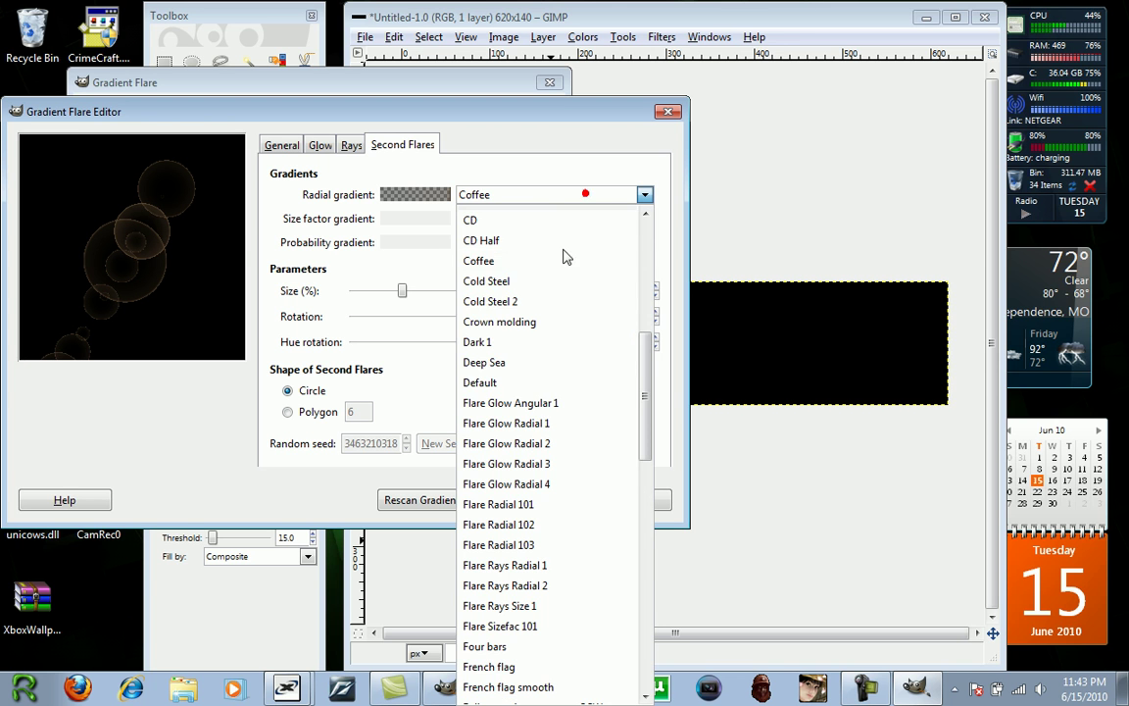
click(543, 405)
Try Golden, Mexican flag smooth and Horizon 1 as the second flares' radial gradient
click(632, 194)
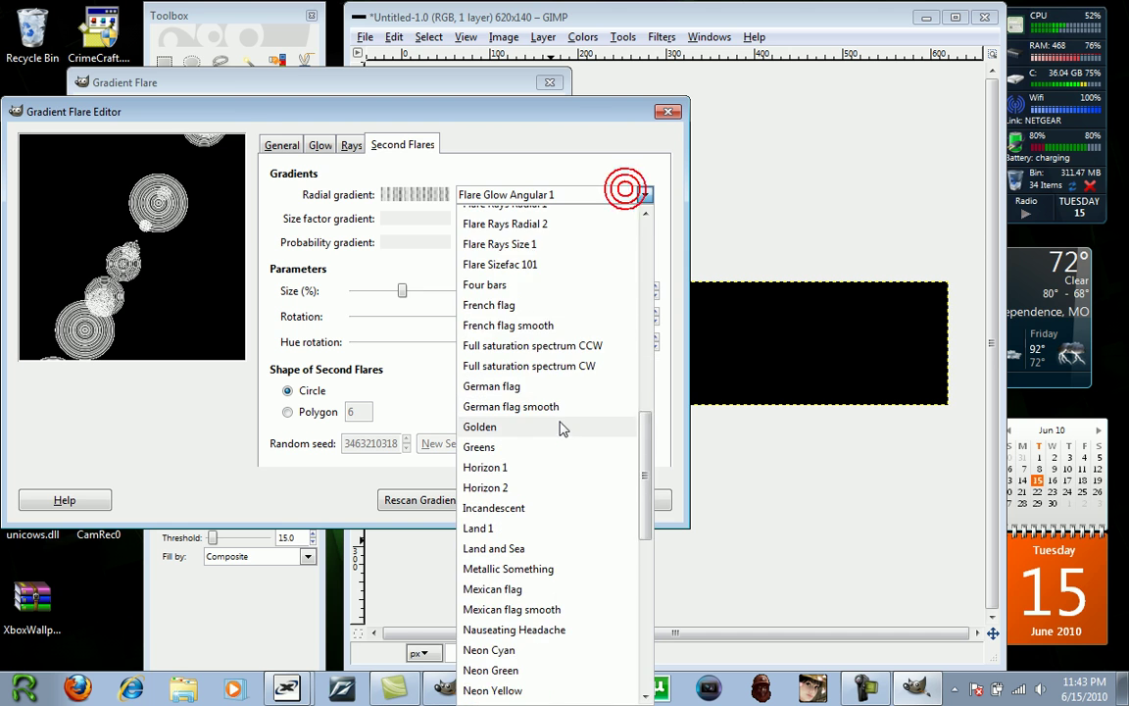
click(558, 428)
click(588, 194)
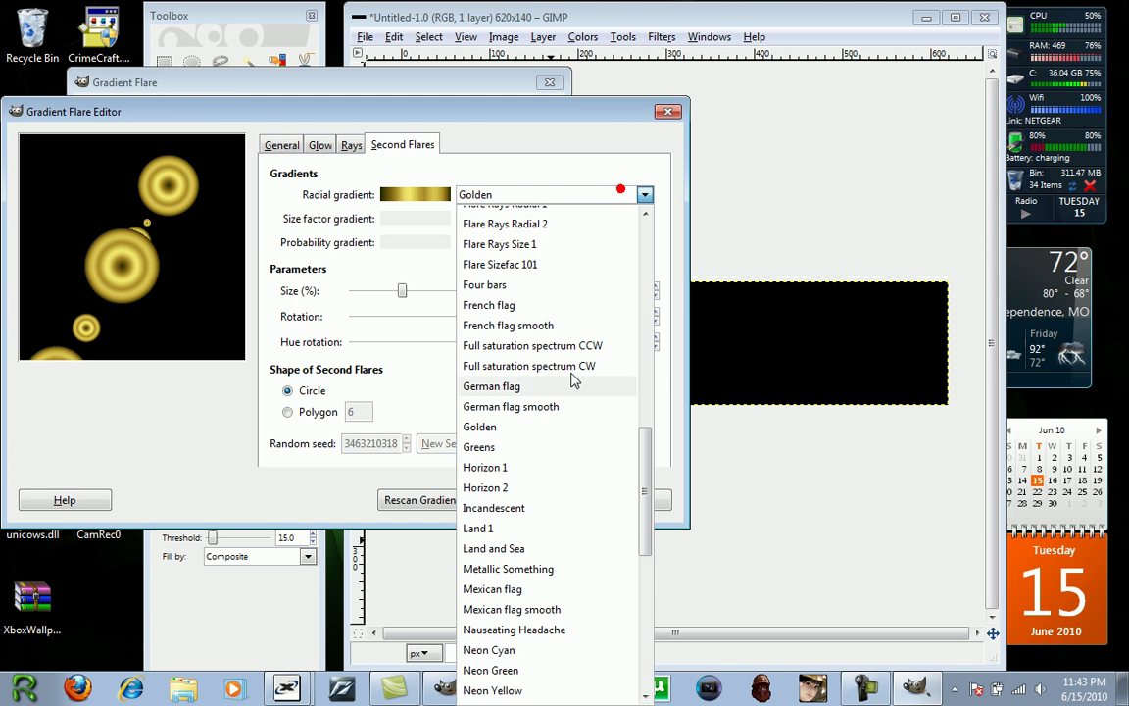
click(560, 608)
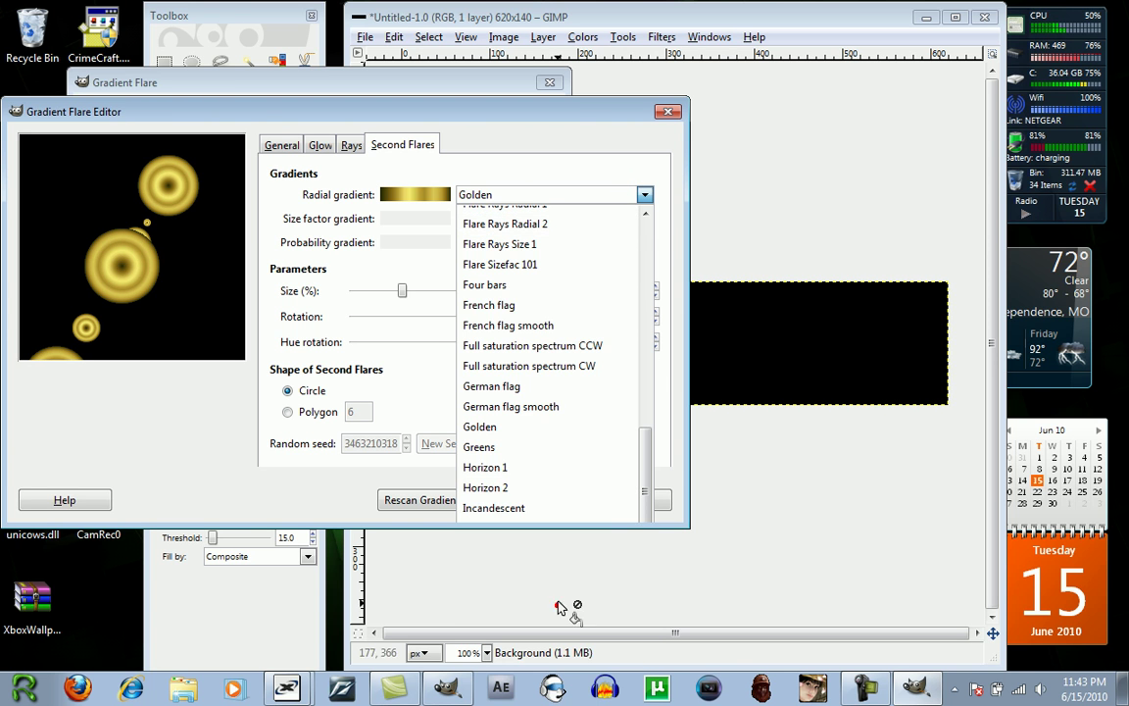
click(601, 194)
click(514, 461)
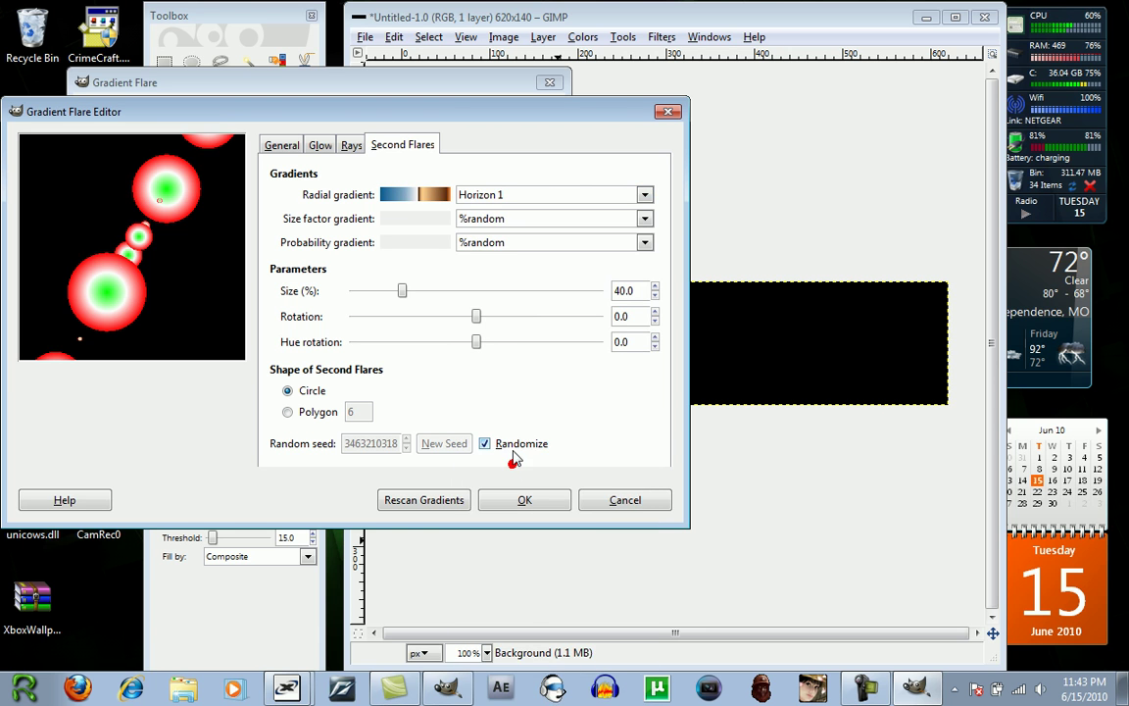
Try Pastels, then Dark 1 as the second flares' radial gradient
click(587, 199)
scroll(574, 436, down, 5)
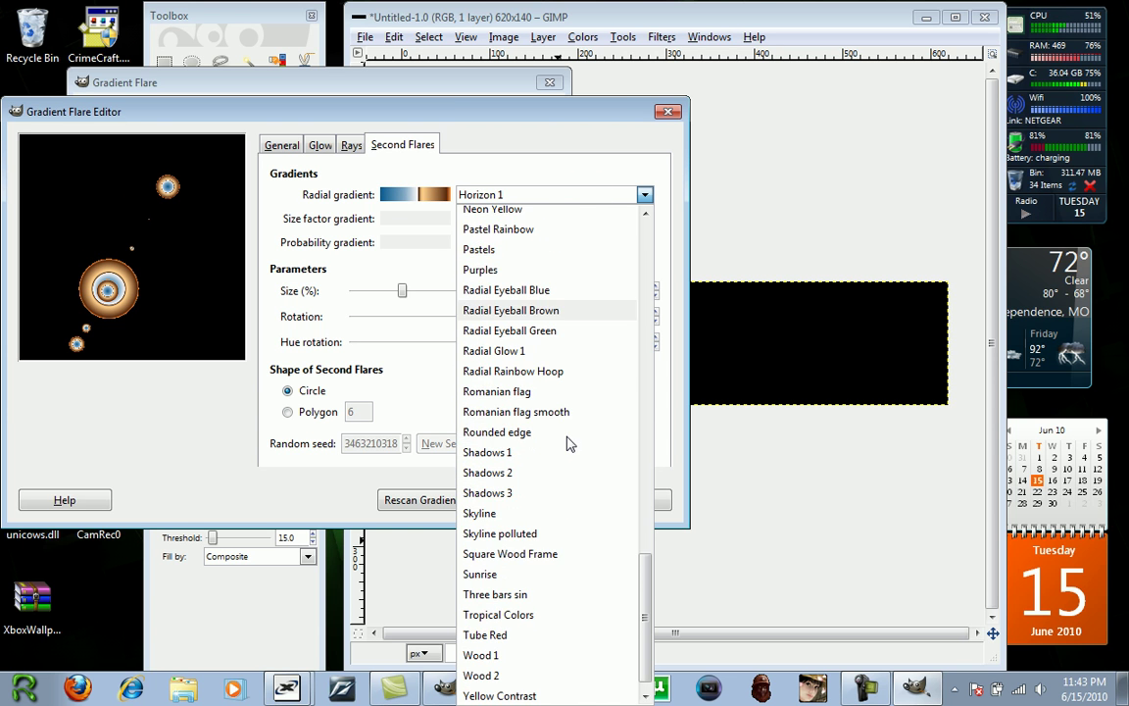
scroll(563, 446, down, 1)
scroll(549, 455, up, 3)
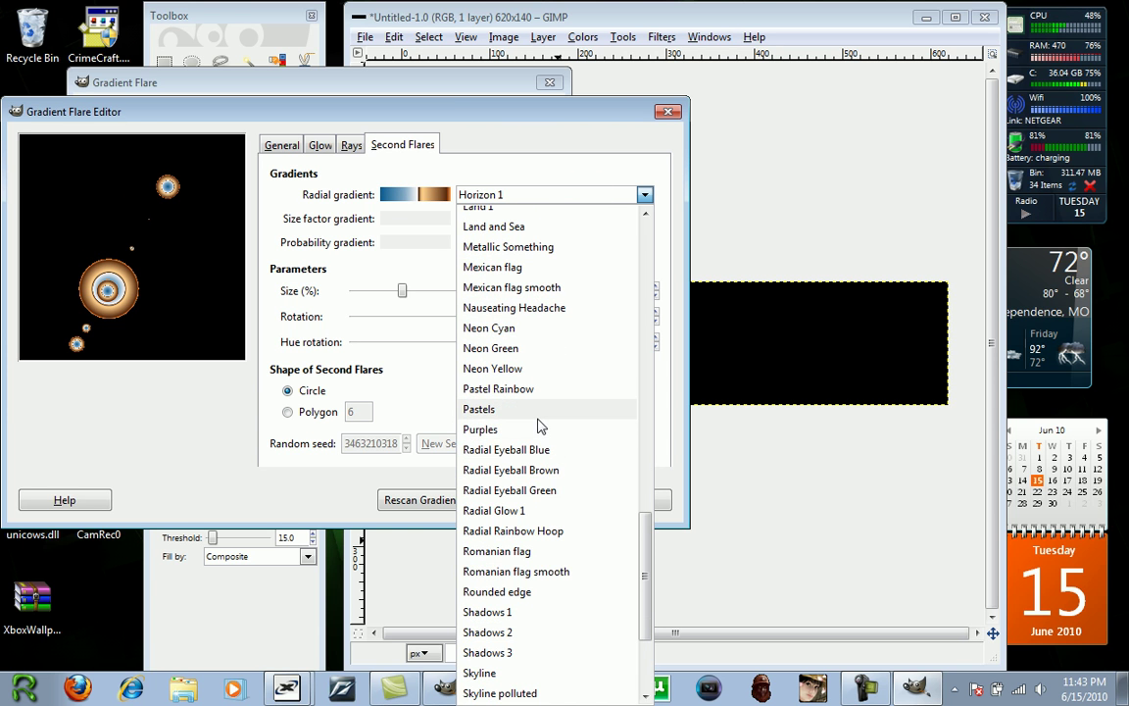
click(537, 411)
click(592, 200)
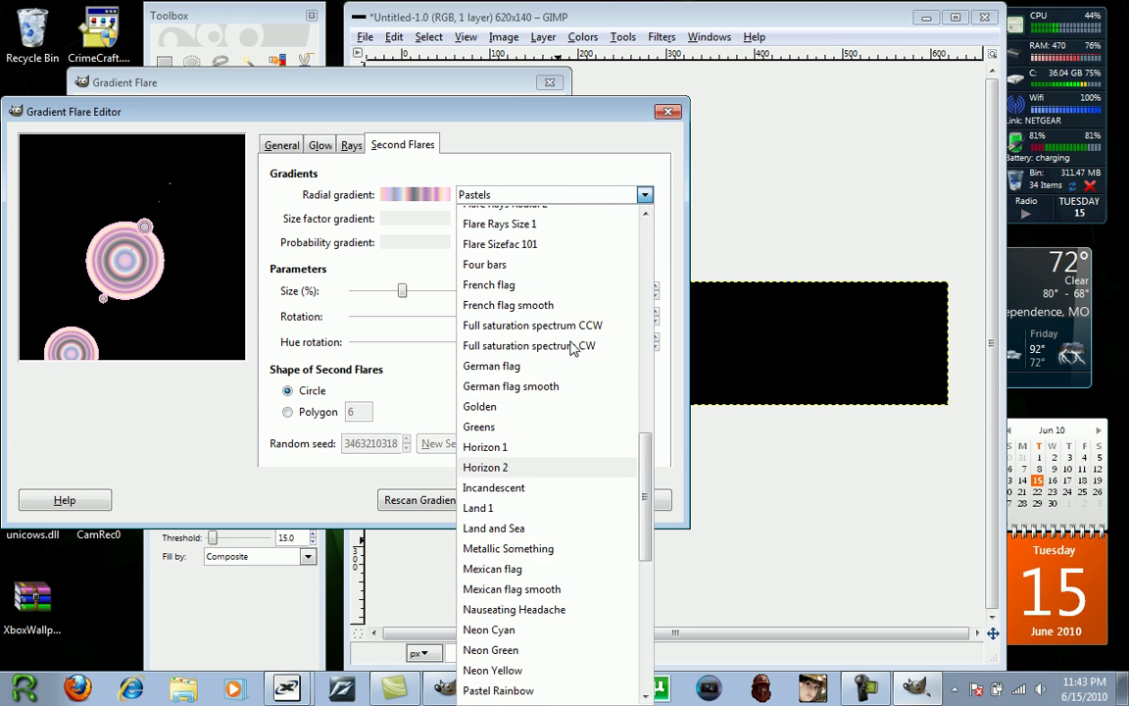
scroll(574, 345, up, 6)
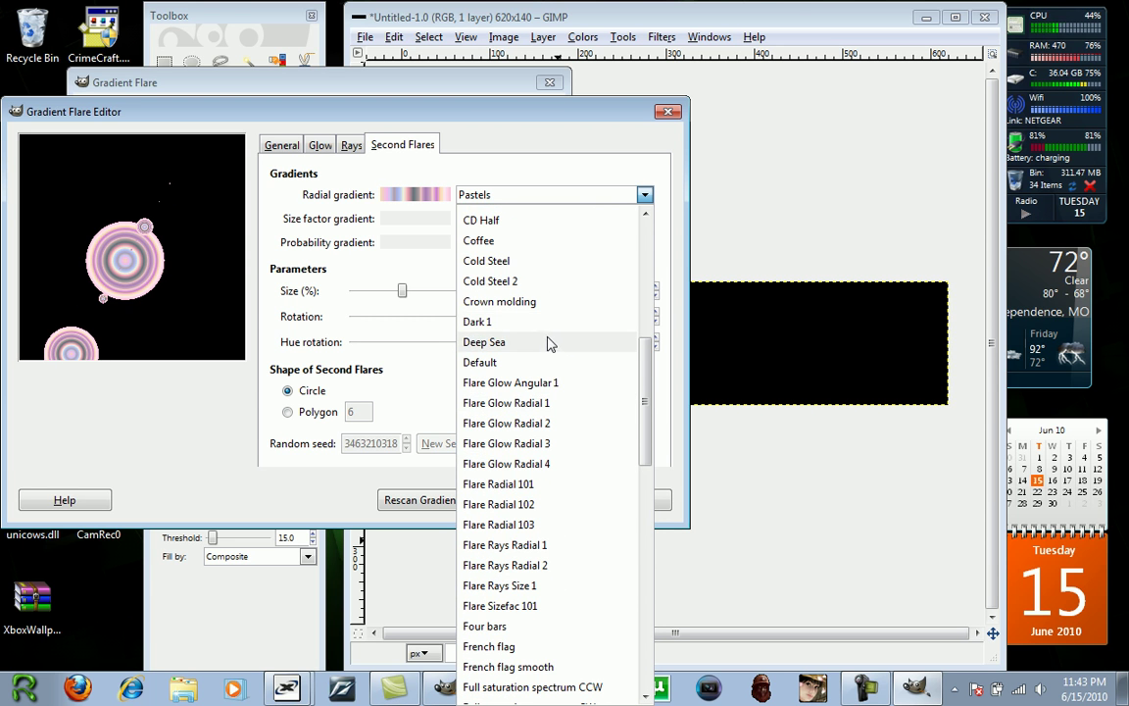
click(545, 328)
click(597, 194)
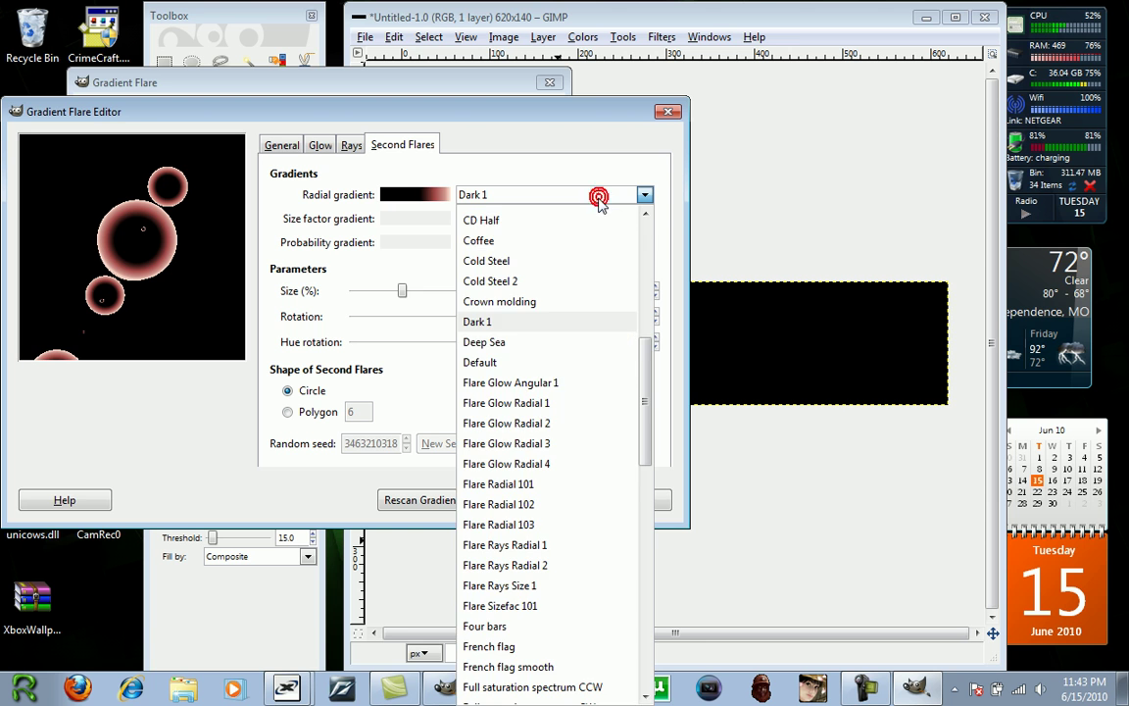
Keep Dark 1 as radial gradient and try Dark 1 and CD as the size factor gradient
click(595, 165)
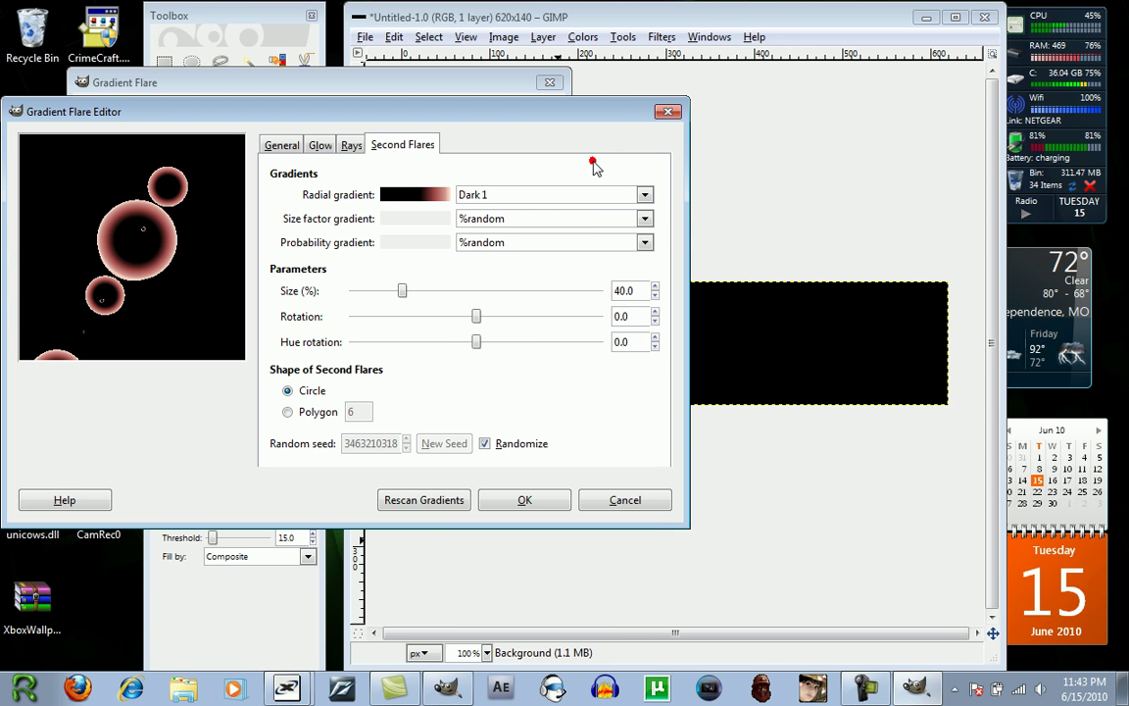
click(644, 219)
scroll(551, 353, down, 5)
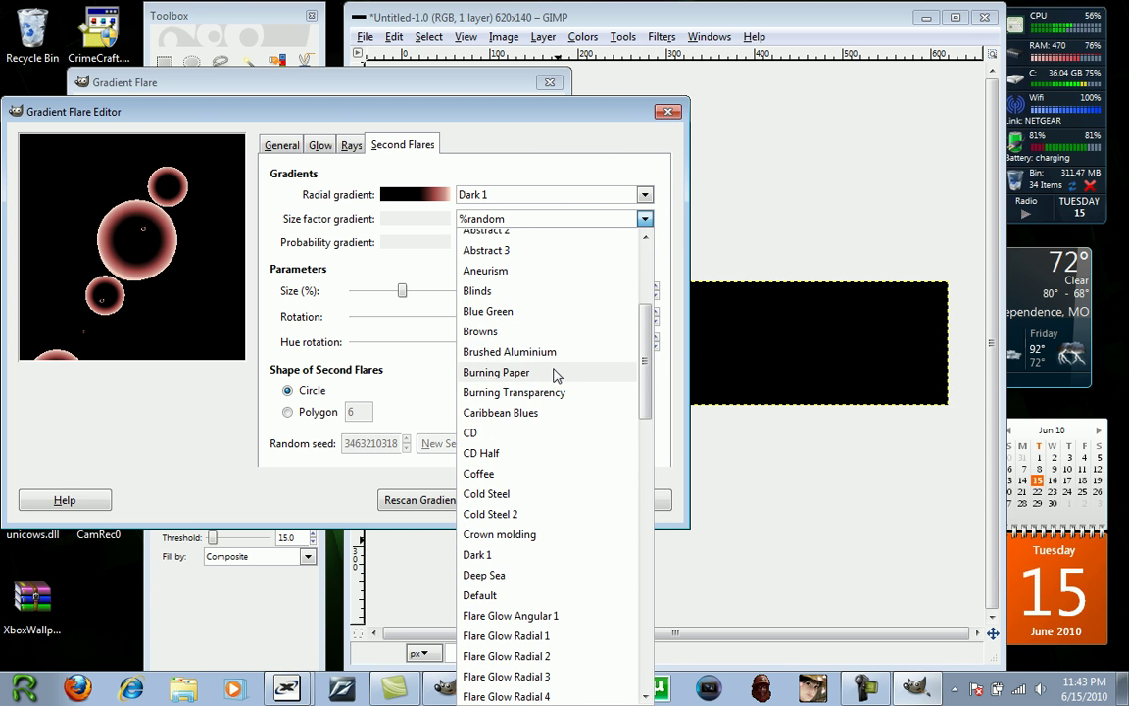
click(547, 554)
click(610, 223)
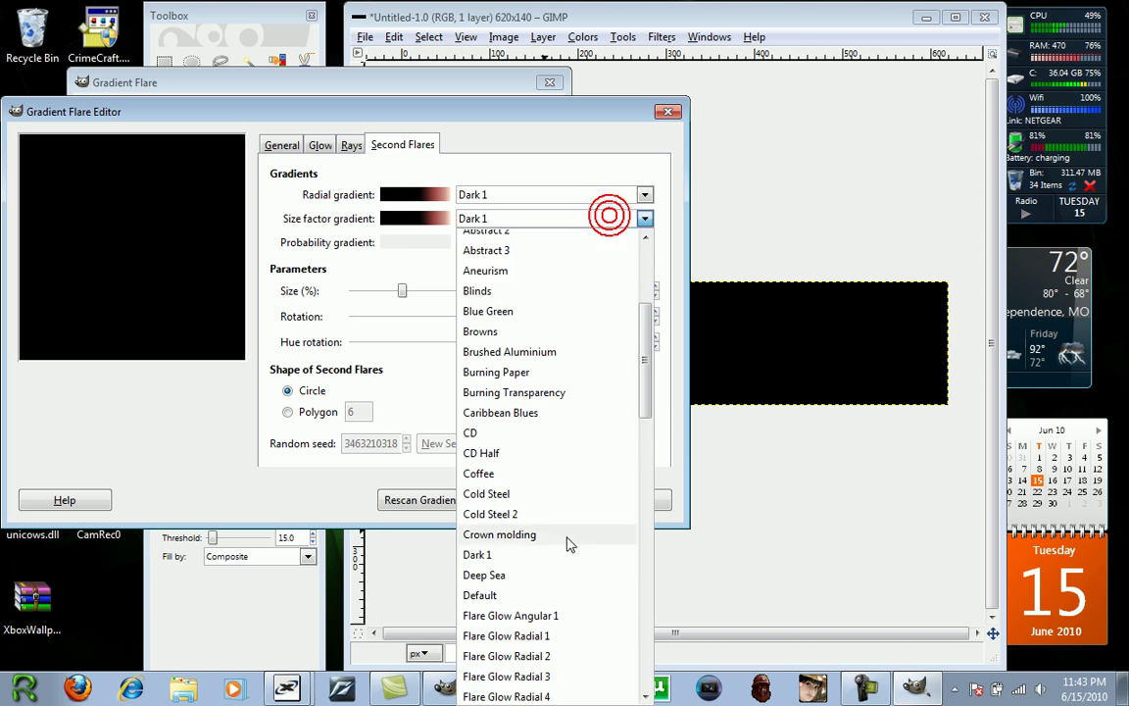
click(574, 548)
click(603, 220)
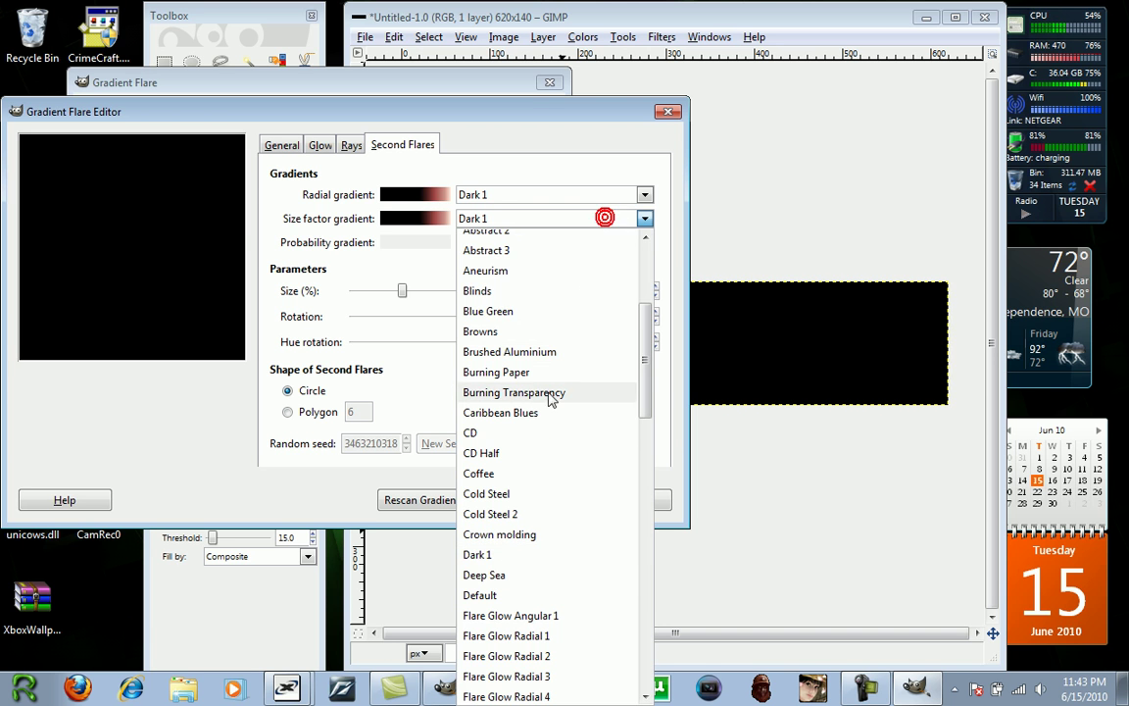
click(499, 430)
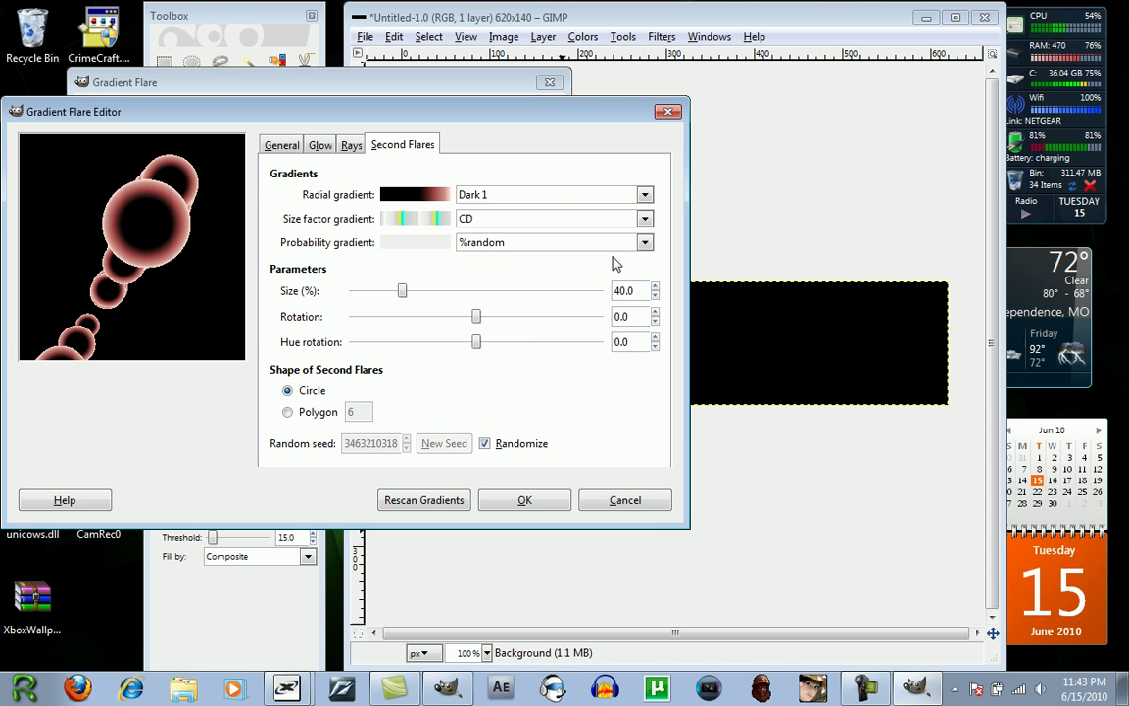
Try Neon Cyan, Shadows 1 and Three bars sin for size factor, then revert to %random
click(644, 219)
scroll(549, 436, down, 10)
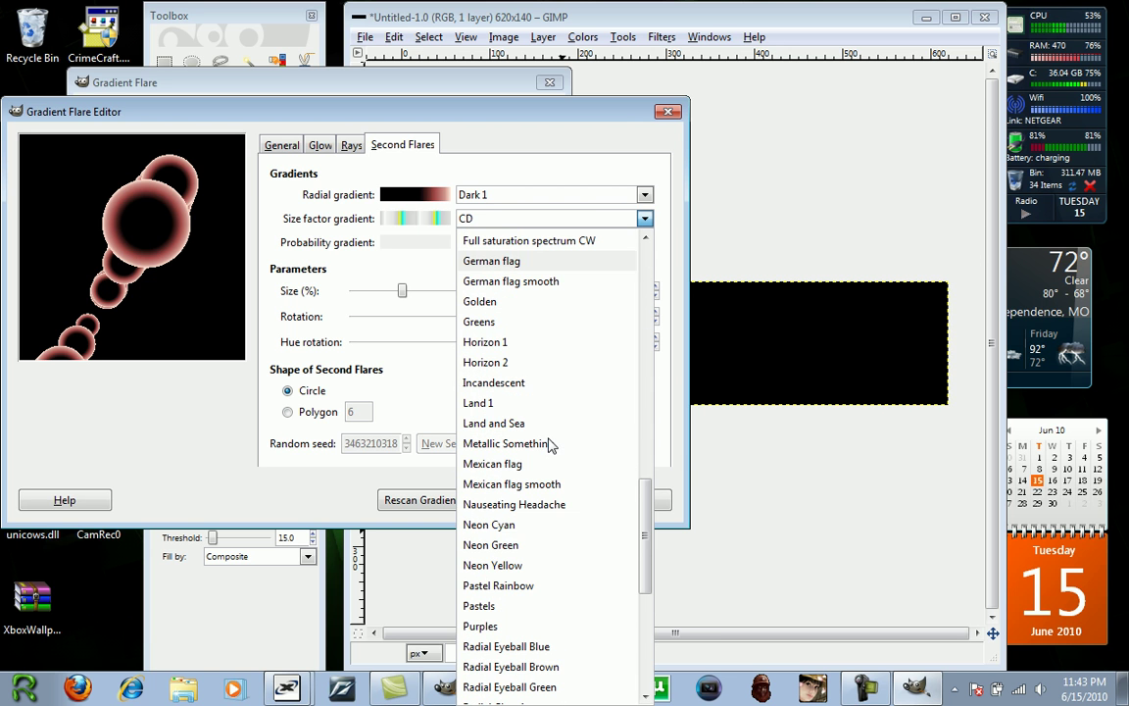
click(525, 526)
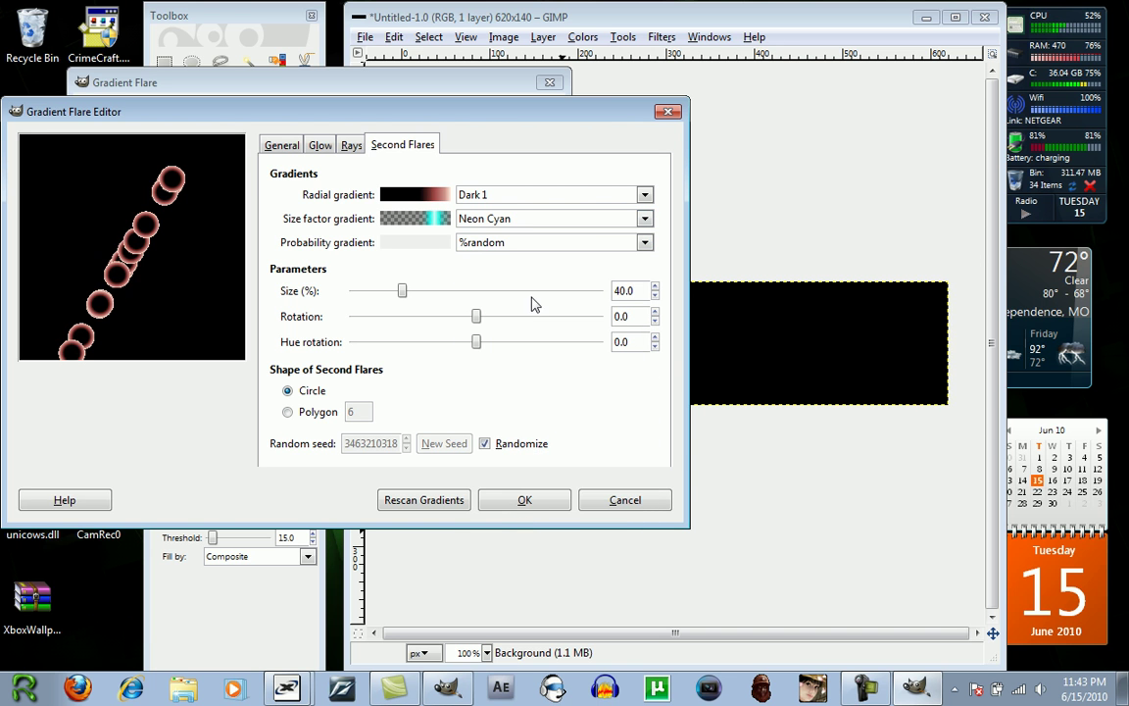
click(535, 219)
scroll(533, 497, down, 5)
click(505, 532)
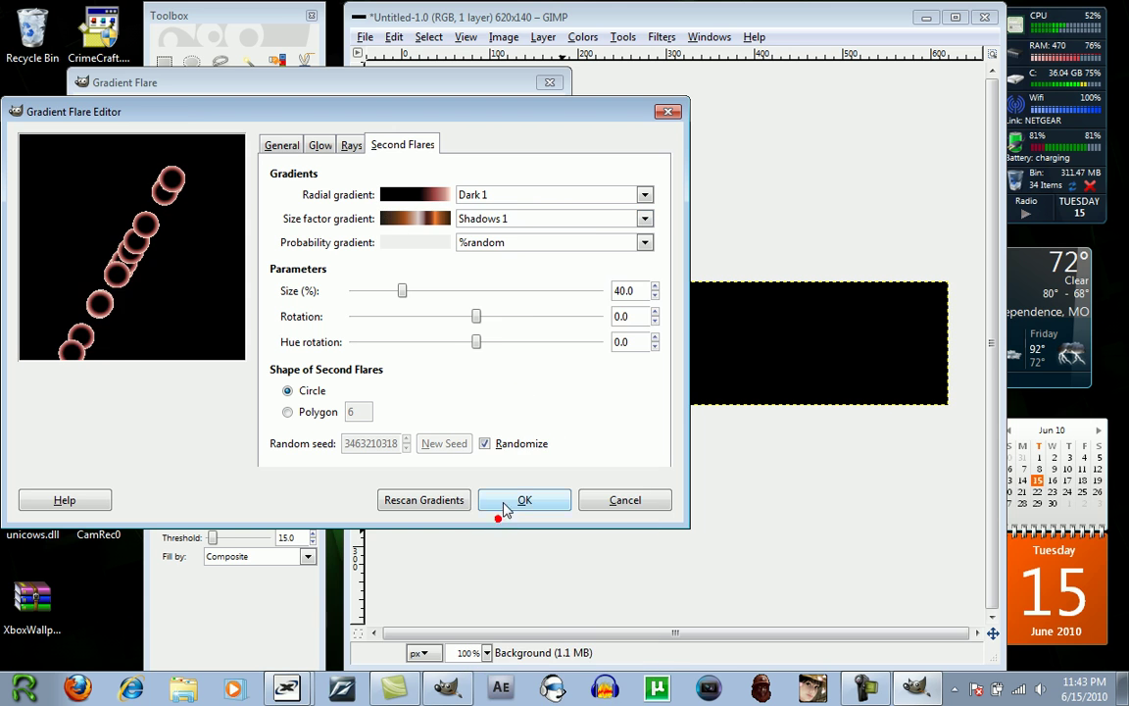
click(597, 219)
scroll(564, 449, down, 3)
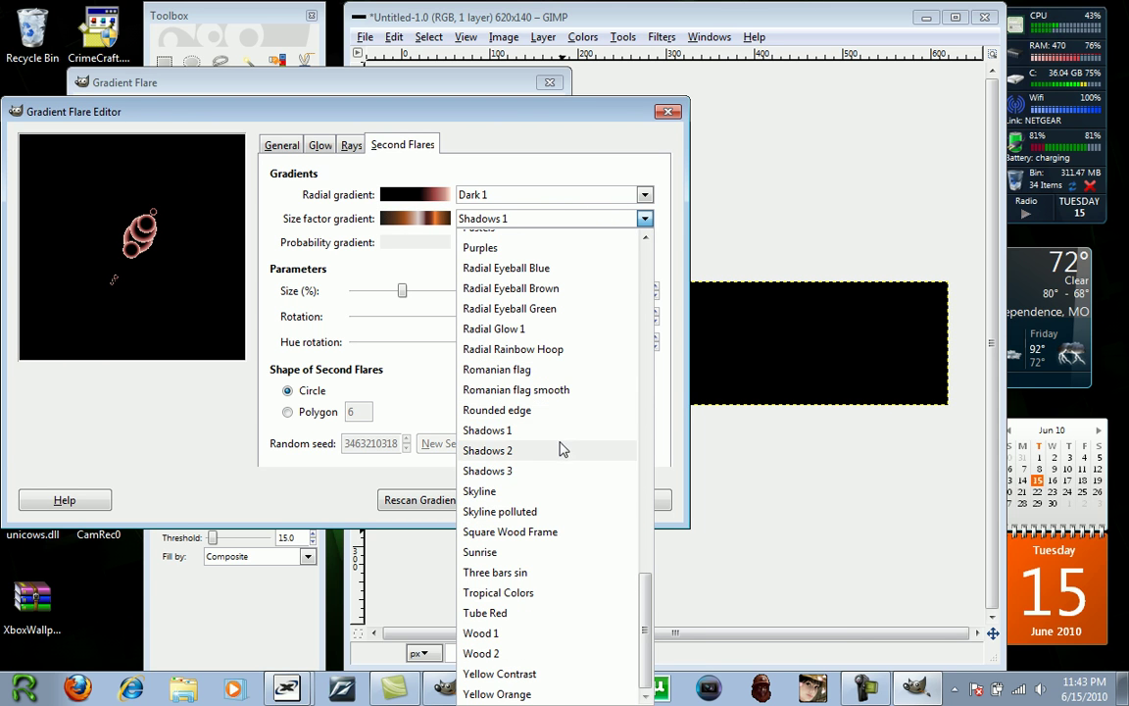
click(534, 574)
click(588, 220)
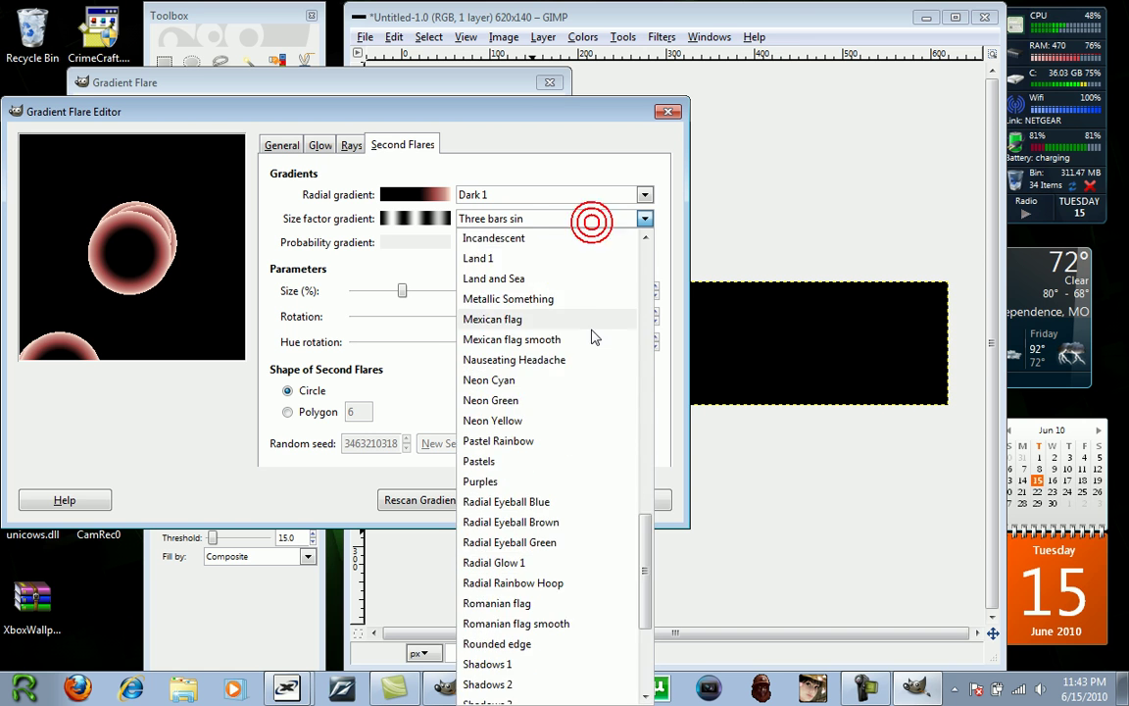
scroll(592, 329, up, 10)
scroll(520, 323, up, 5)
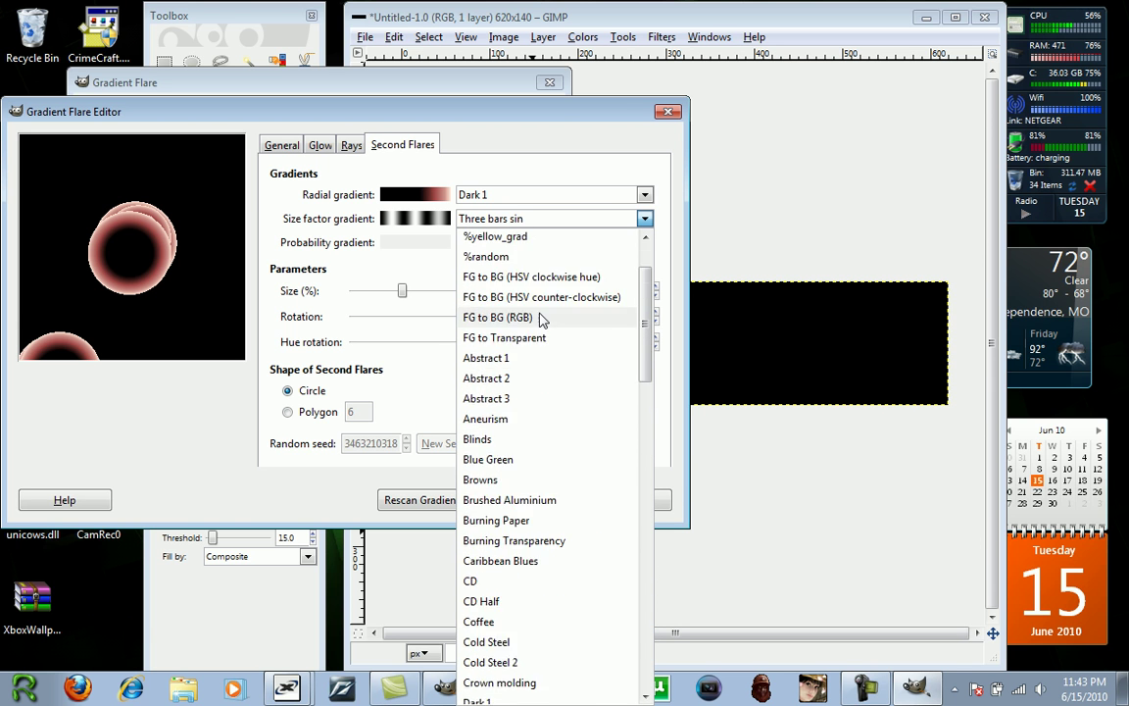
click(487, 316)
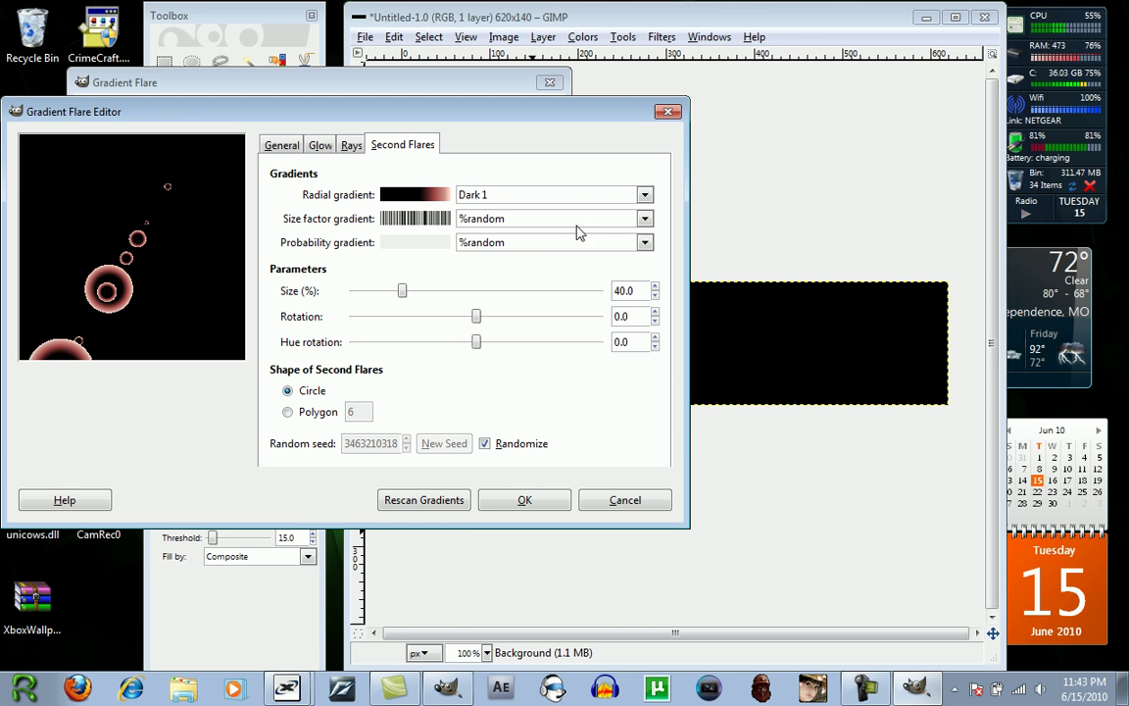
After trying %white and %white_grad, keep %random size factor and set probability gradient to Cold Steel
click(634, 245)
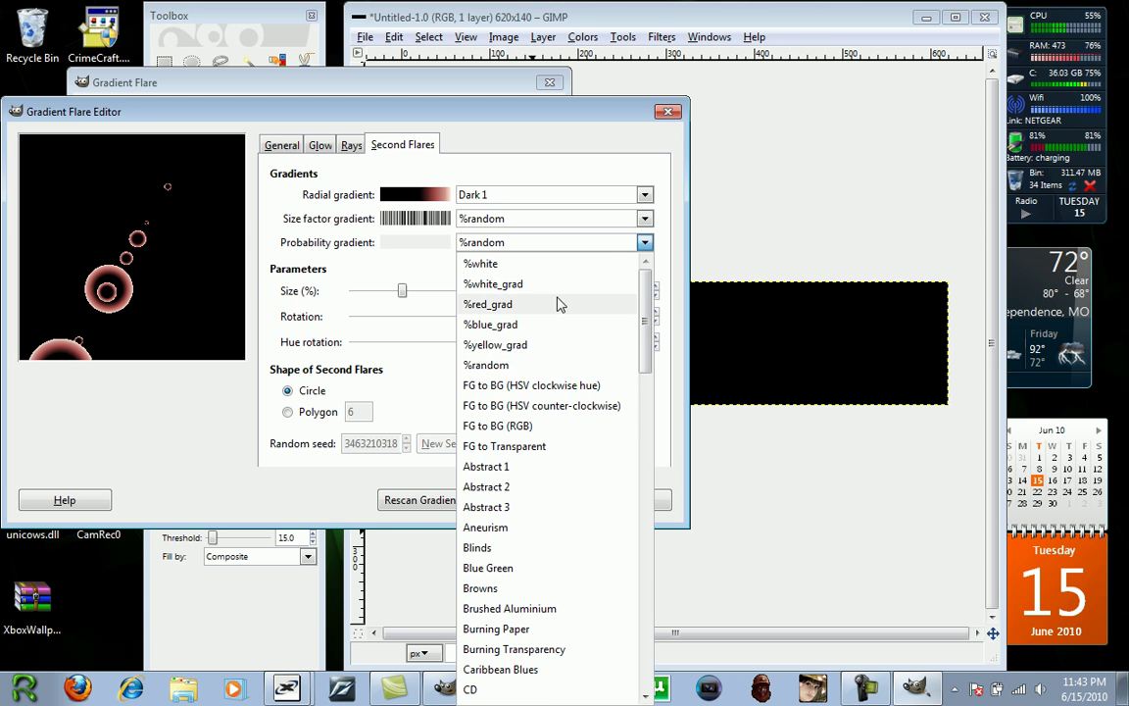
click(571, 226)
click(570, 221)
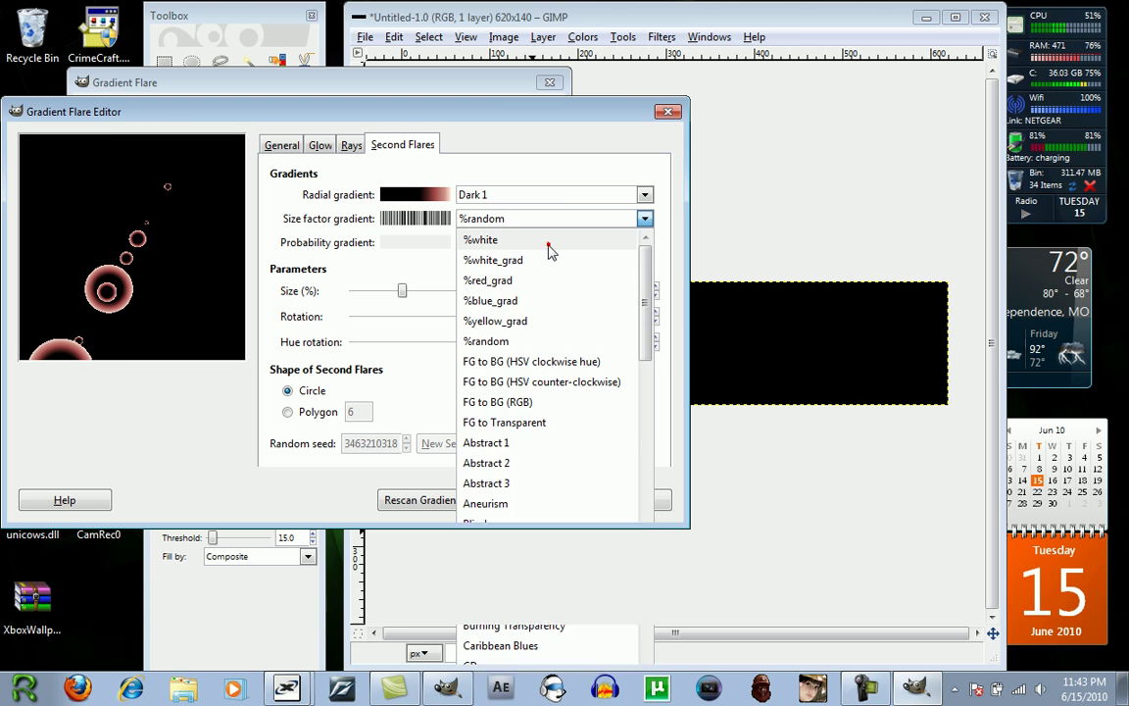
click(547, 243)
click(557, 219)
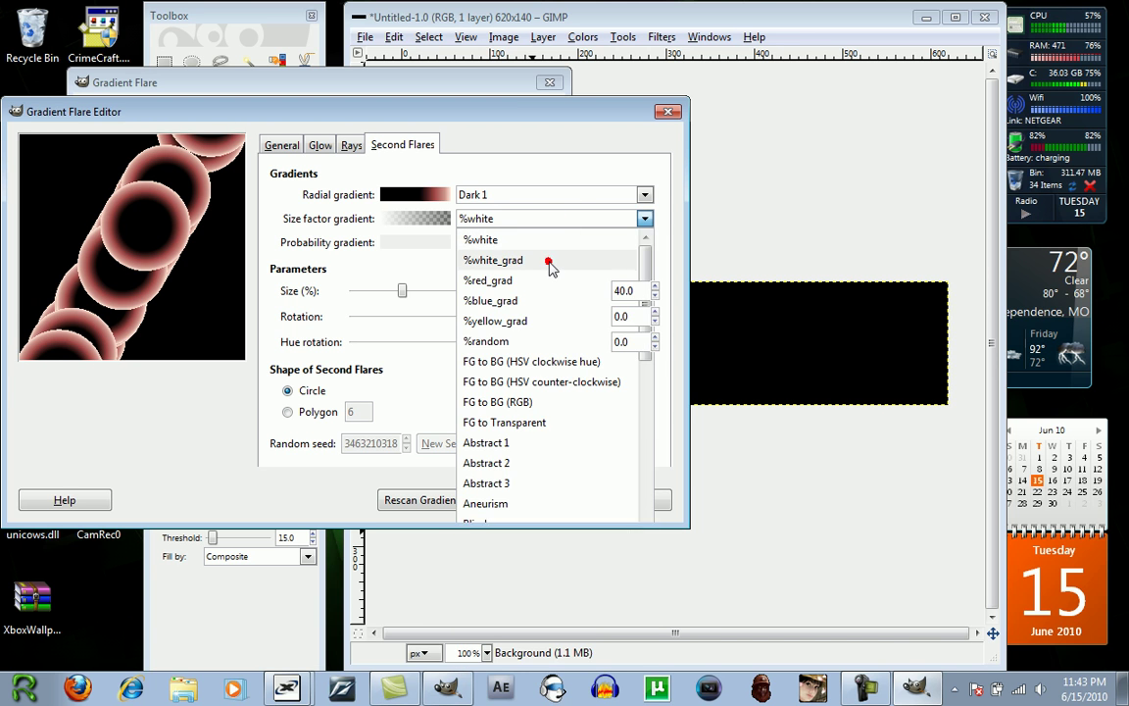
click(549, 263)
click(577, 226)
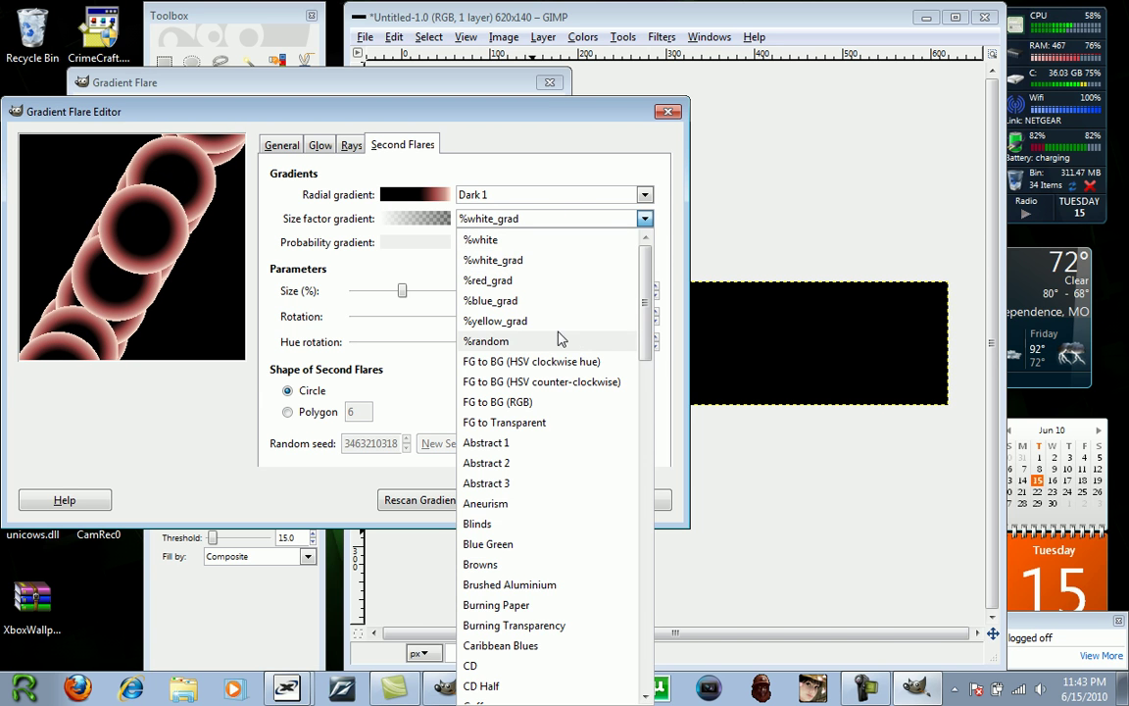
click(525, 345)
click(578, 242)
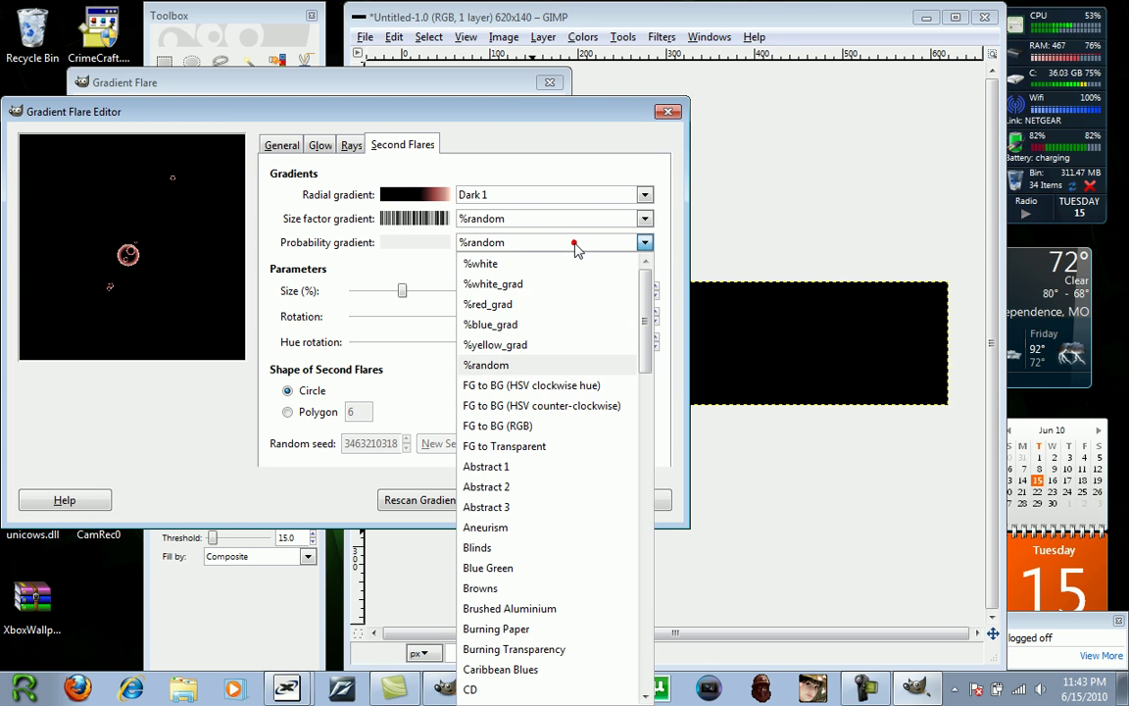
scroll(579, 442, down, 3)
click(579, 473)
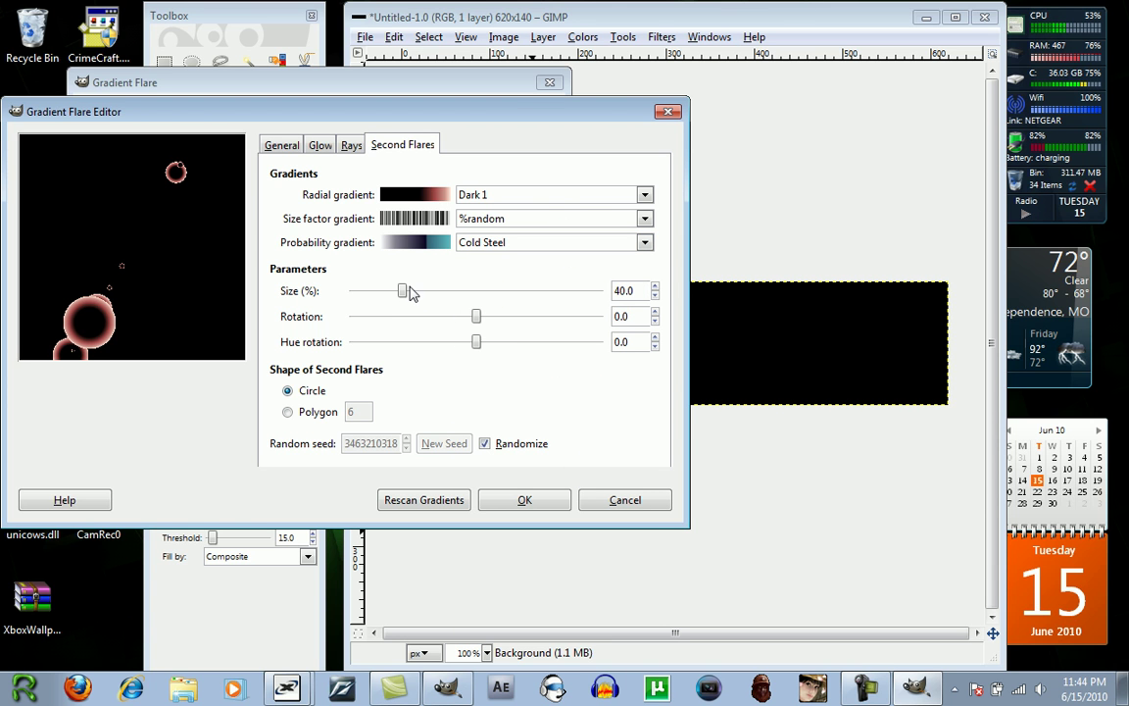
Set second-flare size to 36% and hue rotation to -180, then save the edited flare
drag(406, 292, 402, 293)
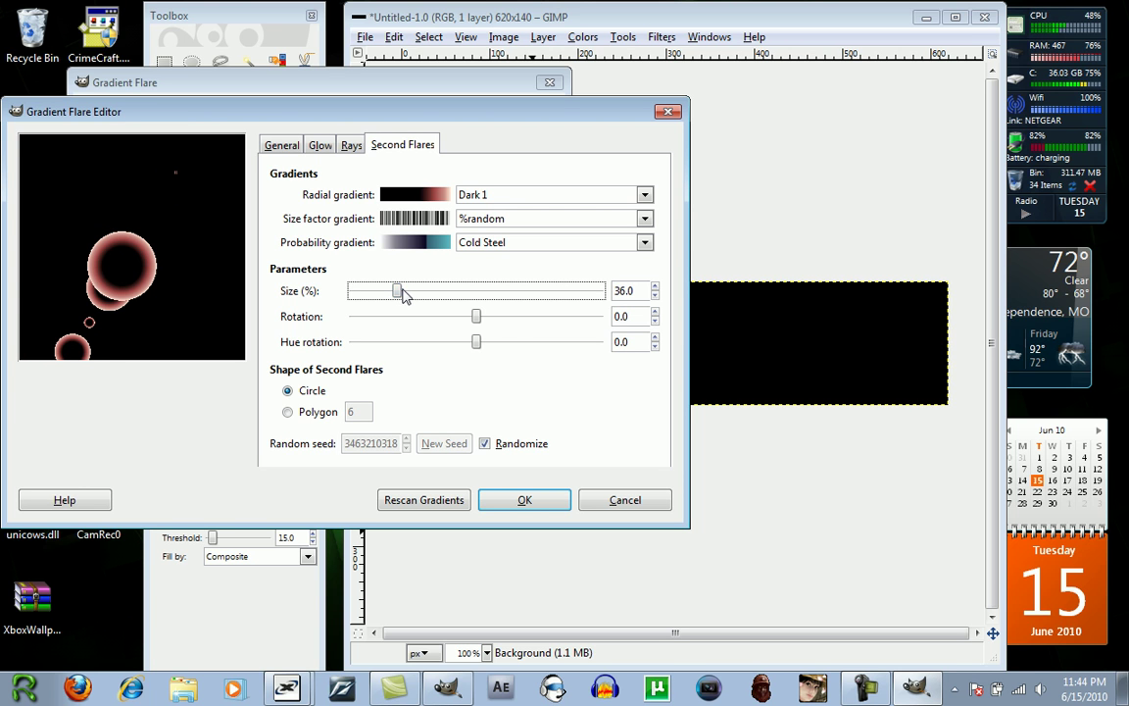
drag(474, 345, 315, 305)
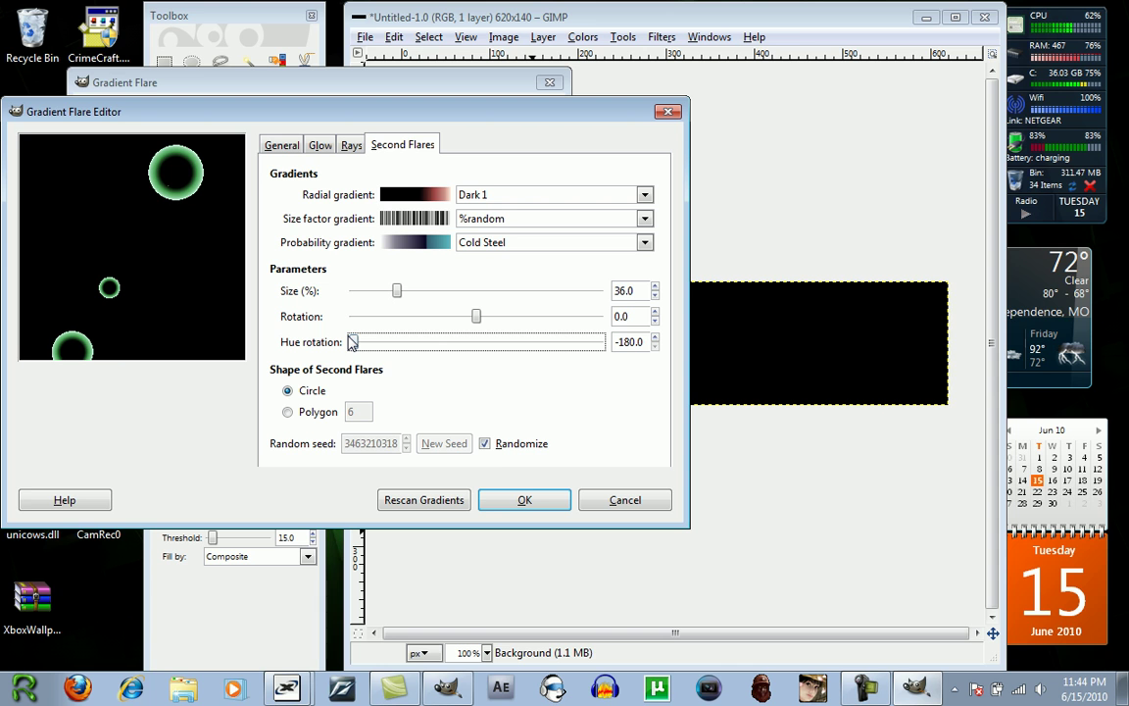
click(526, 500)
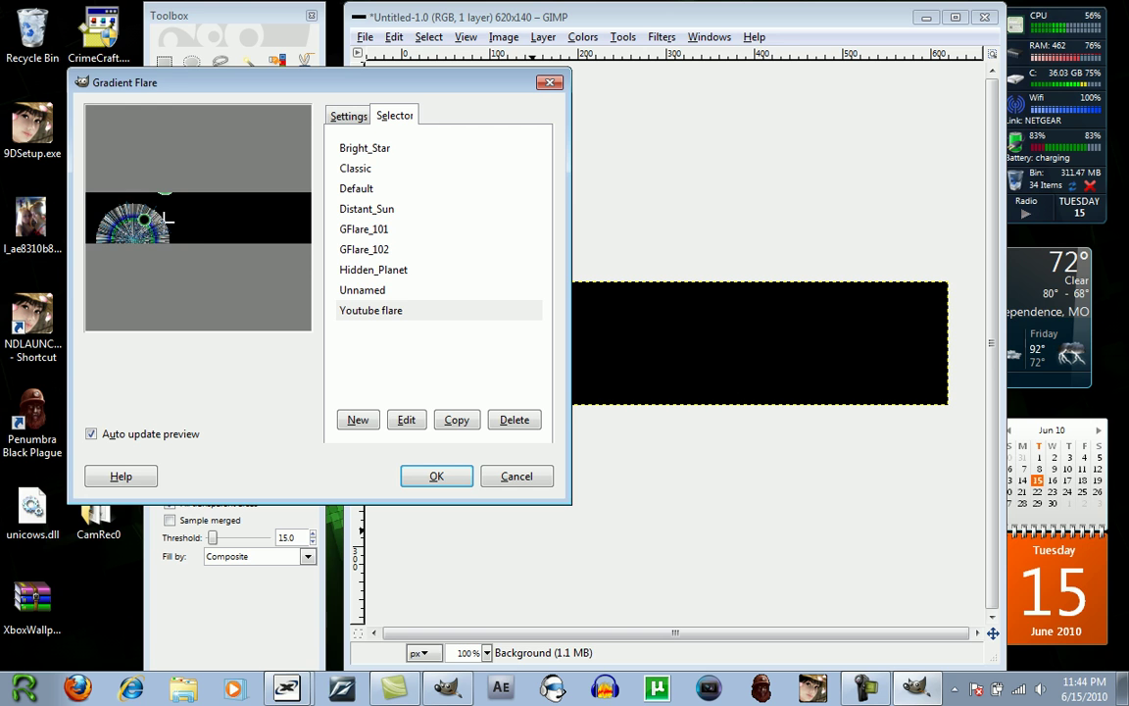
Position the flare centre just left of the image middle and render the Youtube flare
click(167, 220)
click(246, 218)
click(113, 218)
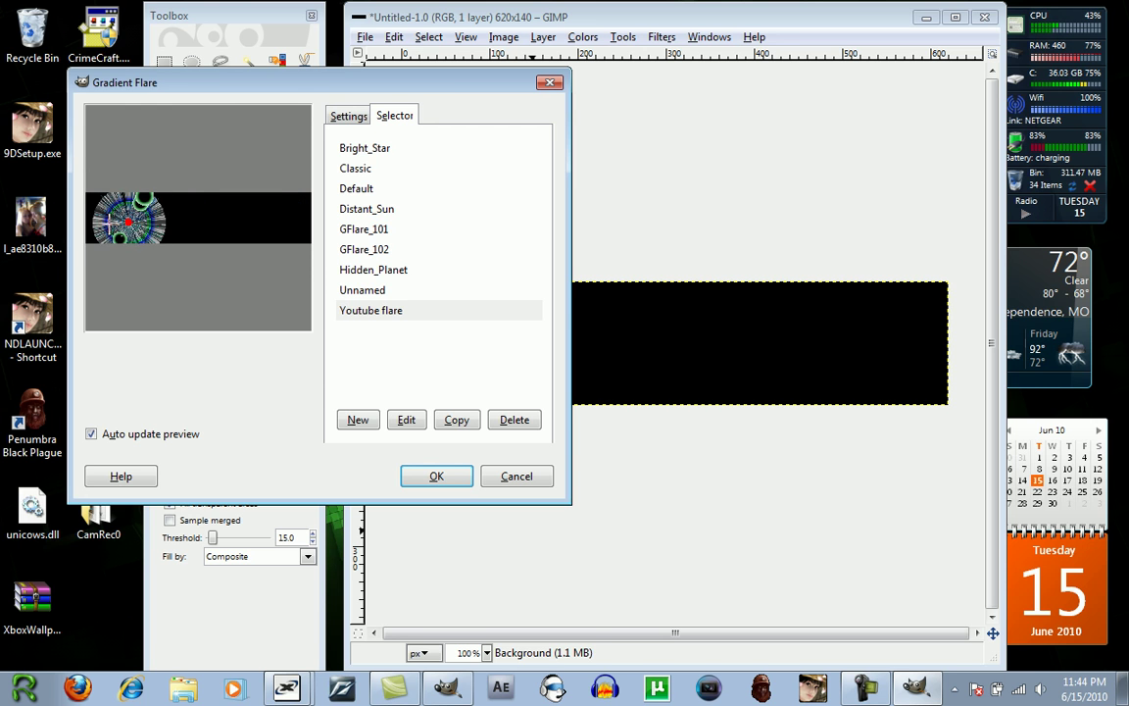
click(234, 233)
click(189, 214)
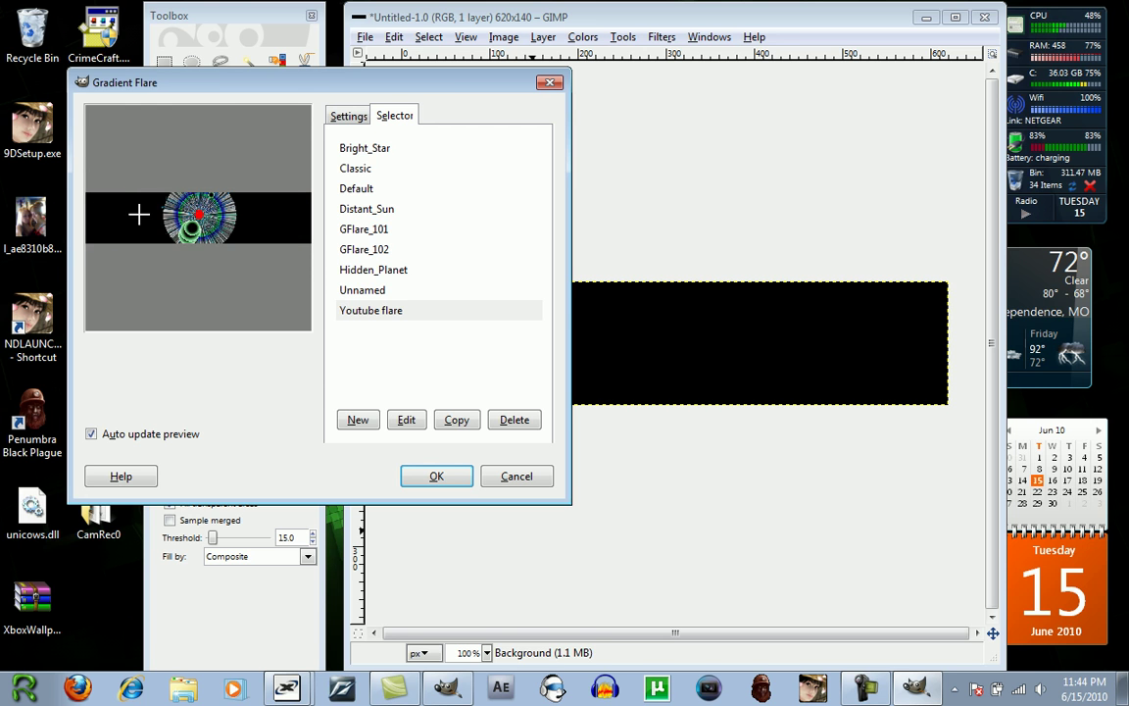
click(137, 218)
click(174, 221)
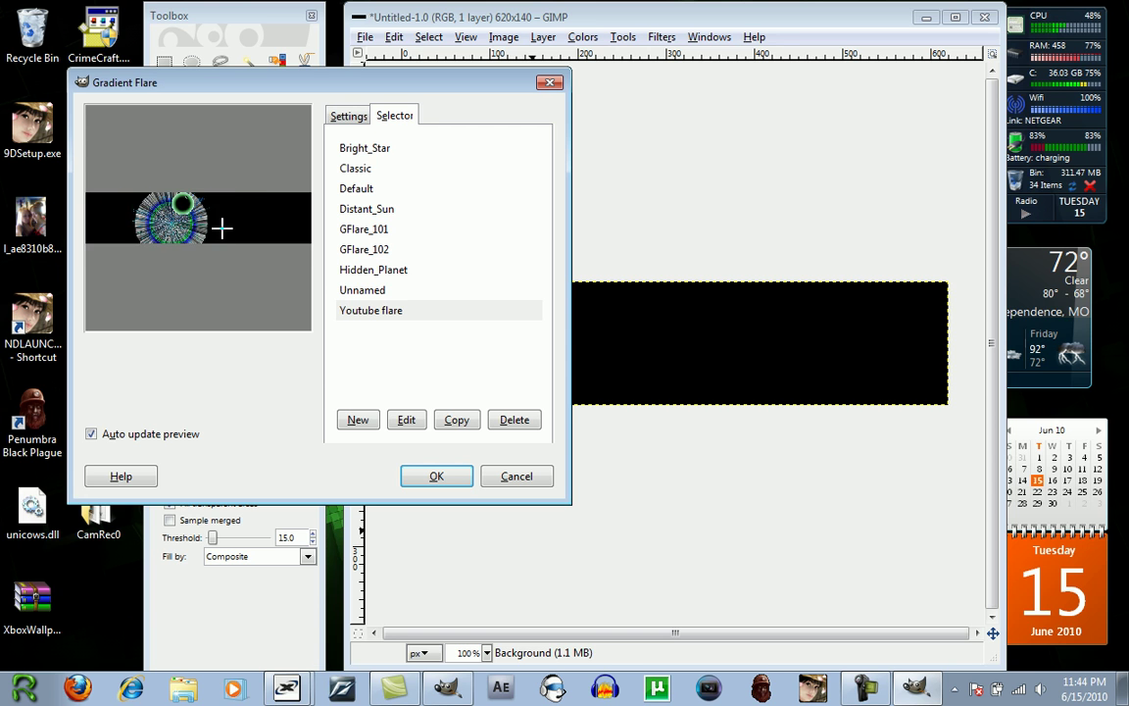
click(202, 221)
click(177, 224)
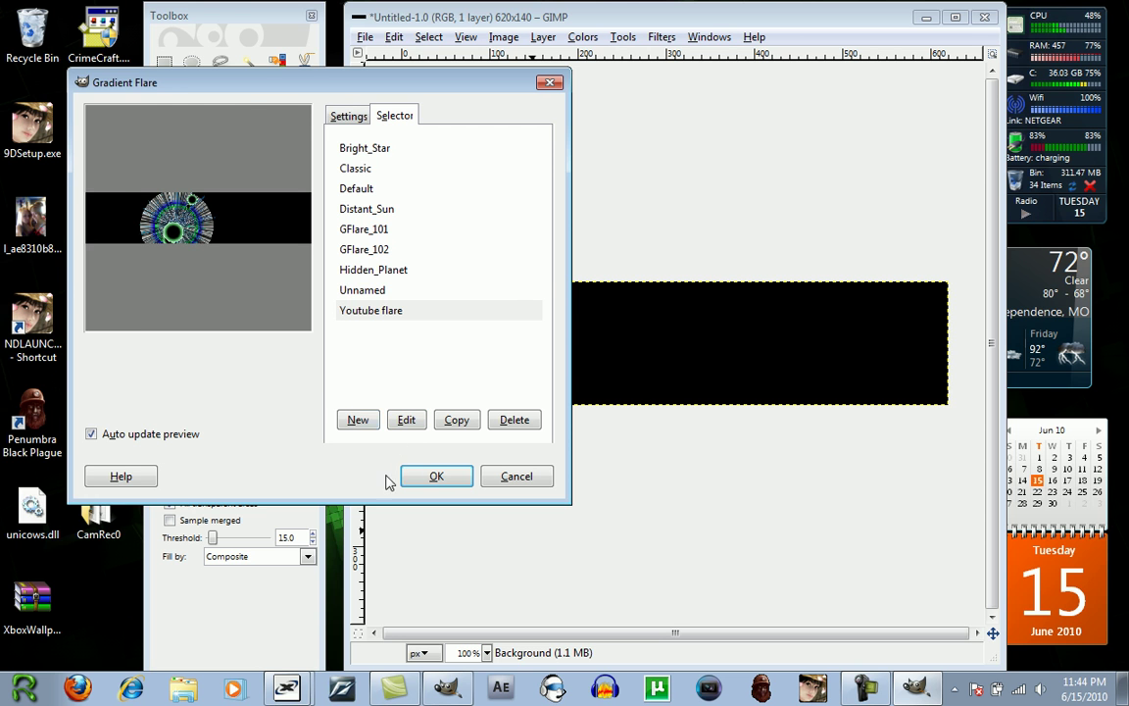
click(432, 475)
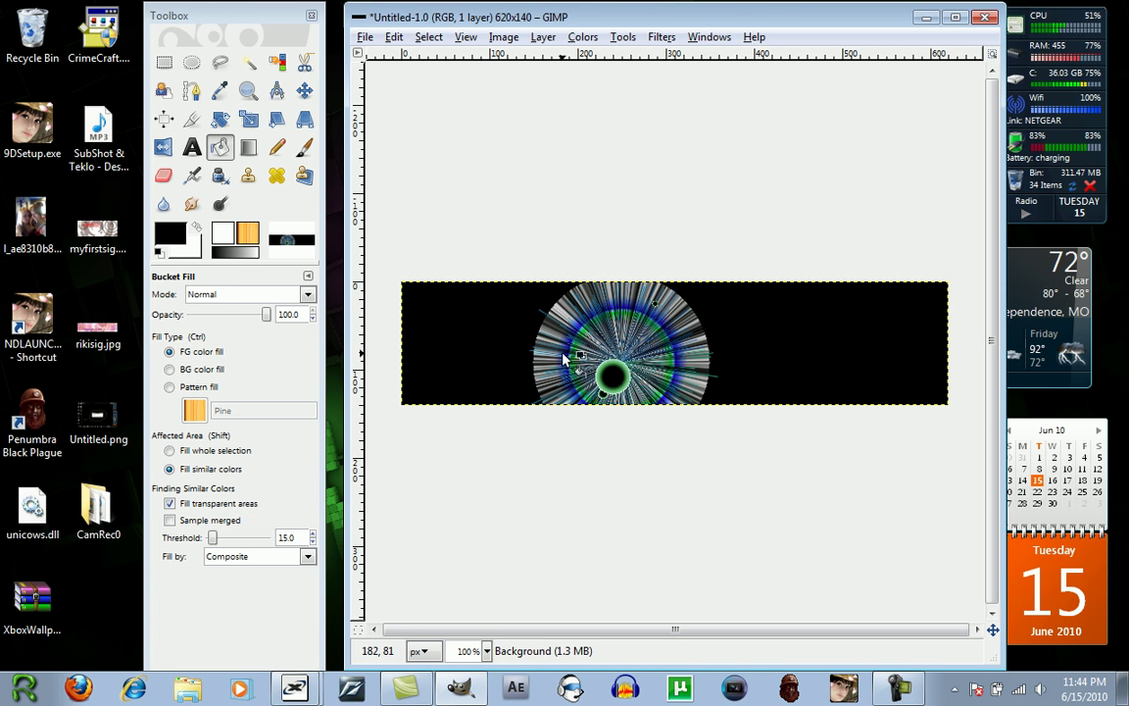